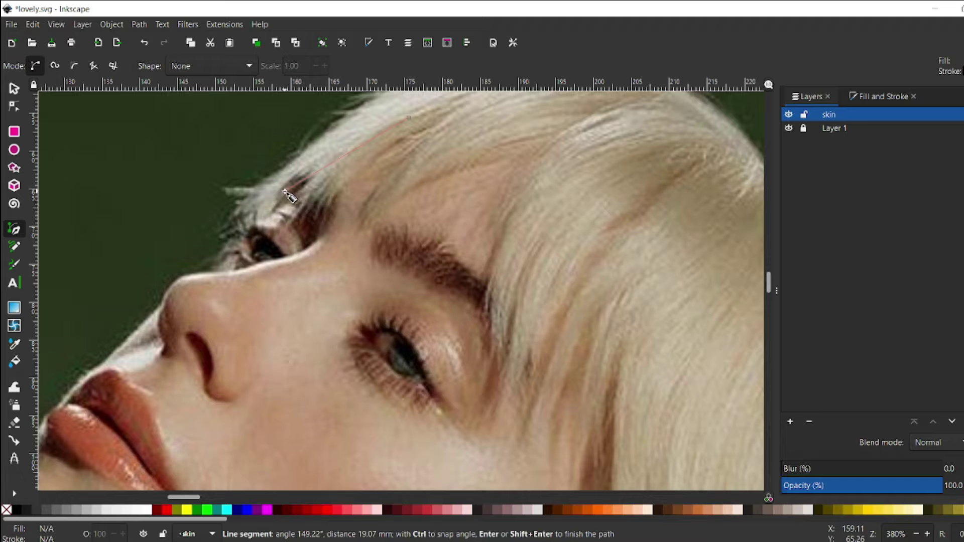
Trace the face outline on the skin layer from brow past the nose and lips to the chin
{"action": "left_click_drag", "start_coordinate": [284, 191], "coordinate": [271, 213]}
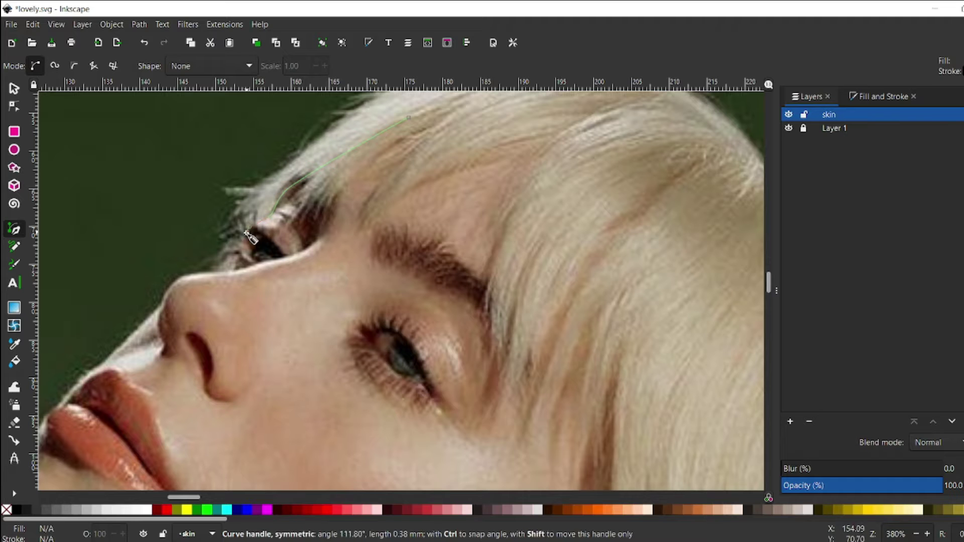
{"action": "left_click_drag", "start_coordinate": [168, 301], "coordinate": [146, 318]}
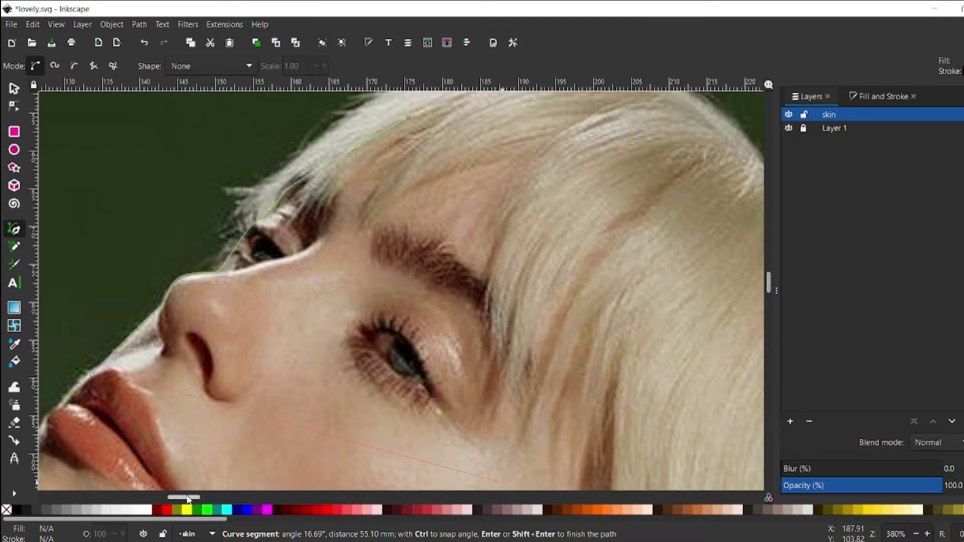
{"action": "scroll", "coordinate": [150, 352], "scroll_direction": "down", "scroll_amount": 5}
{"action": "scroll", "coordinate": [151, 351], "scroll_direction": "left", "scroll_amount": 5}
{"action": "left_click_drag", "start_coordinate": [134, 392], "coordinate": [127, 427]}
{"action": "scroll", "coordinate": [151, 430], "scroll_direction": "down", "scroll_amount": 5}
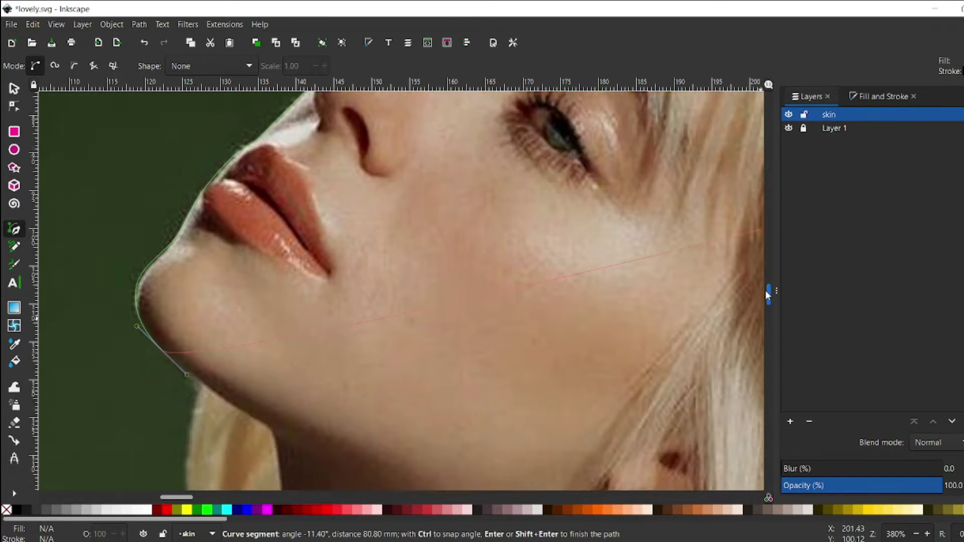
{"action": "scroll", "coordinate": [201, 381], "scroll_direction": "down", "scroll_amount": 5}
{"action": "left_click", "coordinate": [263, 304]}
{"action": "scroll", "coordinate": [292, 464], "scroll_direction": "down", "scroll_amount": 1}
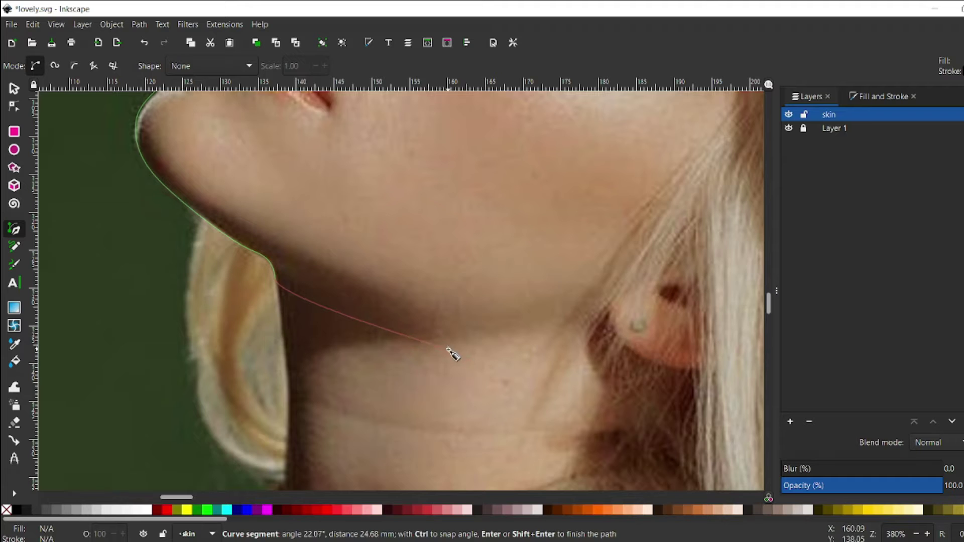
{"action": "scroll", "coordinate": [647, 321], "scroll_direction": "right", "scroll_amount": 10}
{"action": "left_click_drag", "start_coordinate": [477, 248], "coordinate": [486, 198]}
{"action": "scroll", "coordinate": [602, 251], "scroll_direction": "up", "scroll_amount": 10}
{"action": "key", "text": "Return"}
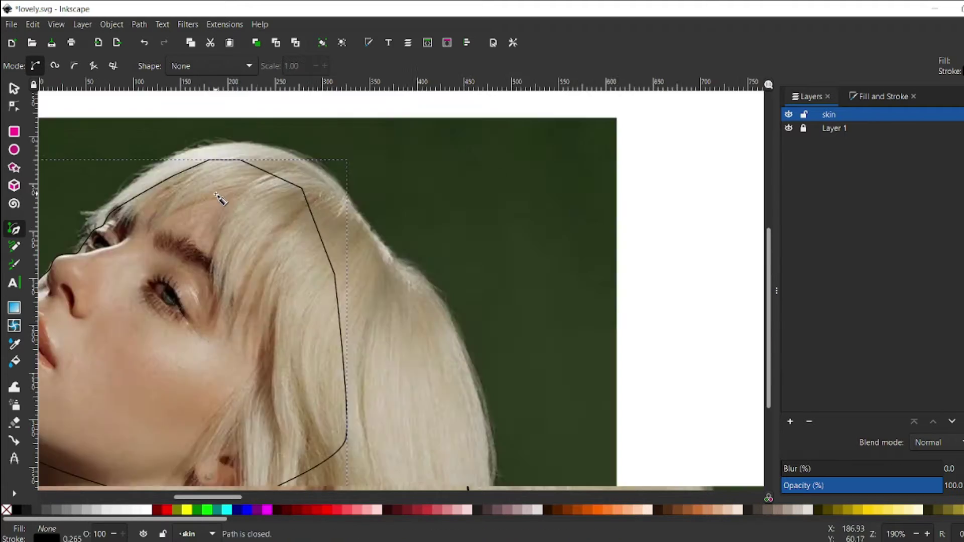
Fill the face shape with the paler blue-grey swatch from the palette
{"action": "key", "text": "5"}
{"action": "key", "text": "d"}
{"action": "left_click", "coordinate": [622, 263]}
{"action": "key", "text": "ctrl+shift+l"}
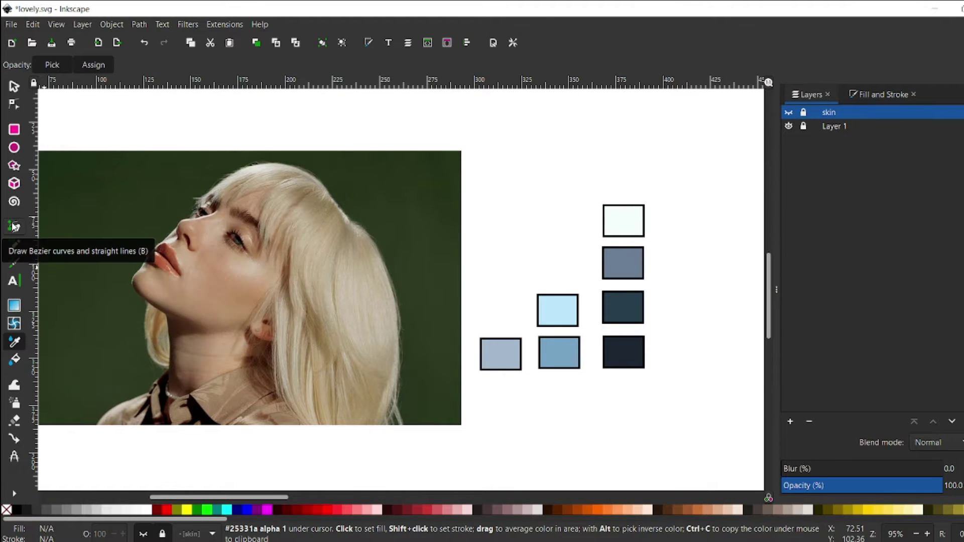
{"action": "key", "text": "ctrl+z"}
{"action": "key", "text": "s"}
{"action": "left_click", "coordinate": [271, 301]}
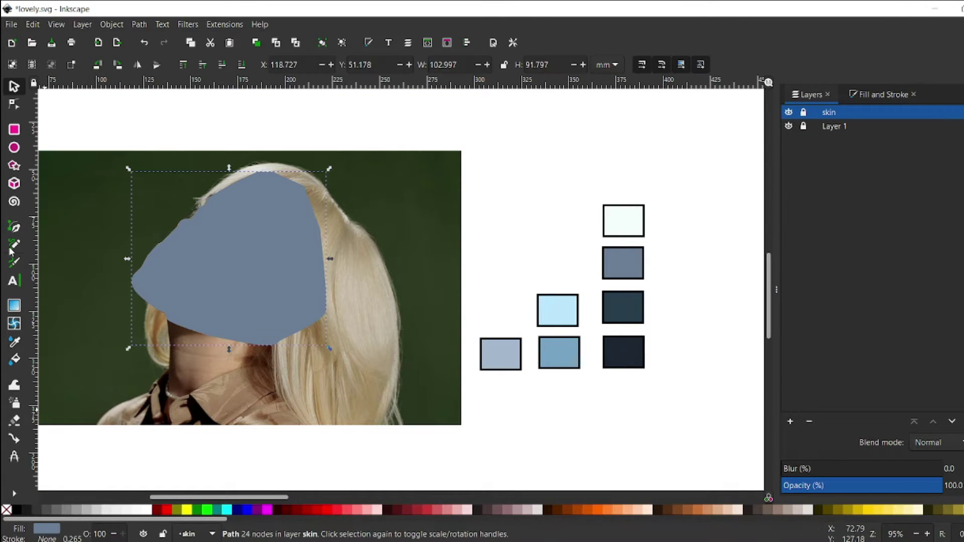
{"action": "key", "text": "ctrl+z"}
{"action": "left_click", "coordinate": [301, 307]}
{"action": "scroll", "coordinate": [216, 227], "scroll_direction": "up", "scroll_amount": 1}
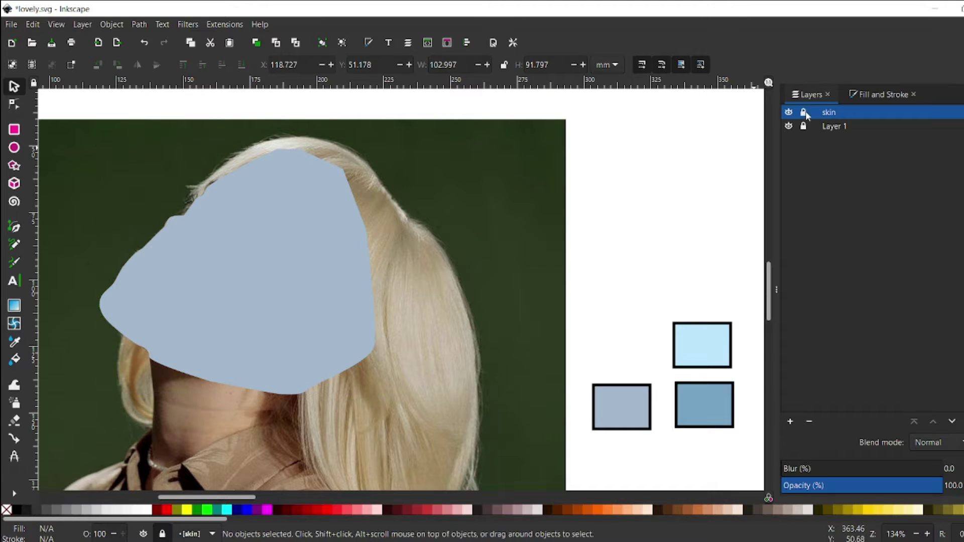
Lock the skin layer and add a new 'neck' layer
{"action": "left_click", "coordinate": [834, 126]}
{"action": "left_click", "coordinate": [791, 423]}
{"action": "key", "text": "Return"}
{"action": "key", "text": "d"}
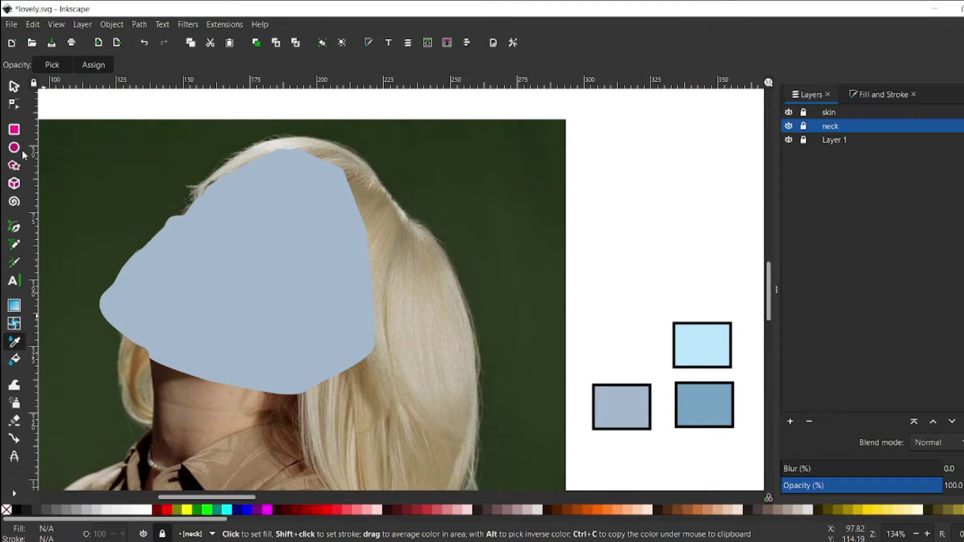
Trace the neck outline with the Bezier tool and fill it with a palette swatch
{"action": "key", "text": "b"}
{"action": "scroll", "coordinate": [123, 276], "scroll_direction": "up", "scroll_amount": 4}
{"action": "left_click_drag", "start_coordinate": [135, 389], "coordinate": [138, 433]}
{"action": "mouse_move", "coordinate": [768, 302]}
{"action": "left_mouse_down"}
{"action": "mouse_move", "coordinate": [770, 310]}
{"action": "mouse_move", "coordinate": [768, 275]}
{"action": "left_mouse_up"}
{"action": "scroll", "coordinate": [138, 386], "scroll_direction": "down", "scroll_amount": 2}
{"action": "left_click", "coordinate": [421, 472]}
{"action": "key", "text": "Return"}
{"action": "key", "text": "d"}
{"action": "left_click", "coordinate": [302, 176]}
{"action": "scroll", "coordinate": [136, 176], "scroll_direction": "down", "scroll_amount": 2}
Add a 'hairs' layer and hide the skin and neck layers
{"action": "key", "text": "s"}
{"action": "left_click", "coordinate": [789, 421]}
{"action": "type", "text": "hairs"}
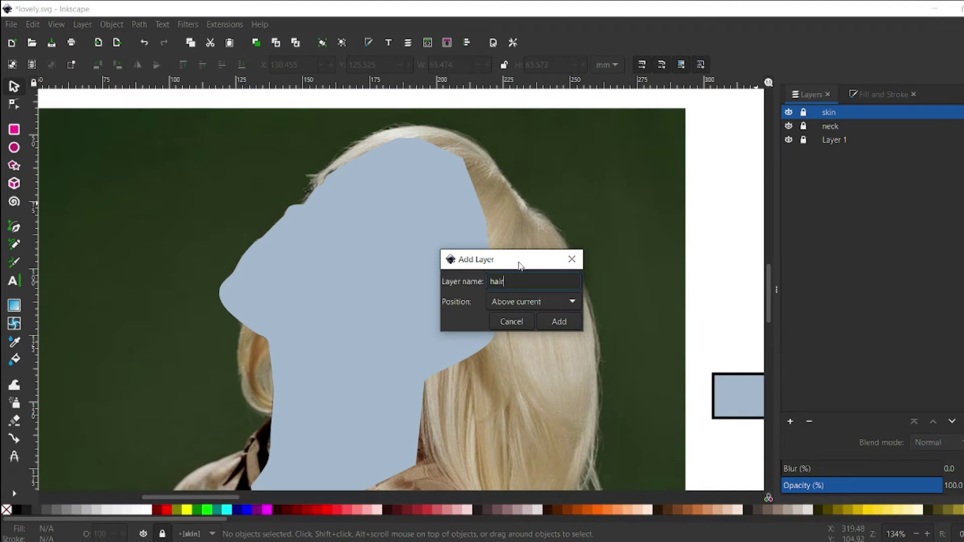
{"action": "left_click", "coordinate": [557, 322]}
{"action": "left_click", "coordinate": [788, 128]}
Trace the hair outline from the fringe down past the ear
{"action": "left_click", "coordinate": [356, 190]}
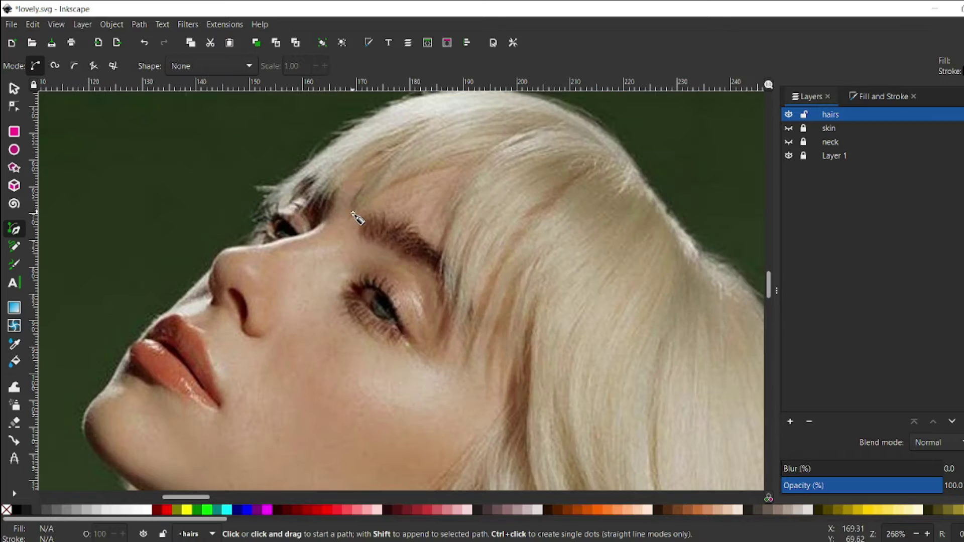
{"action": "scroll", "coordinate": [356, 190], "scroll_direction": "up", "scroll_amount": 6}
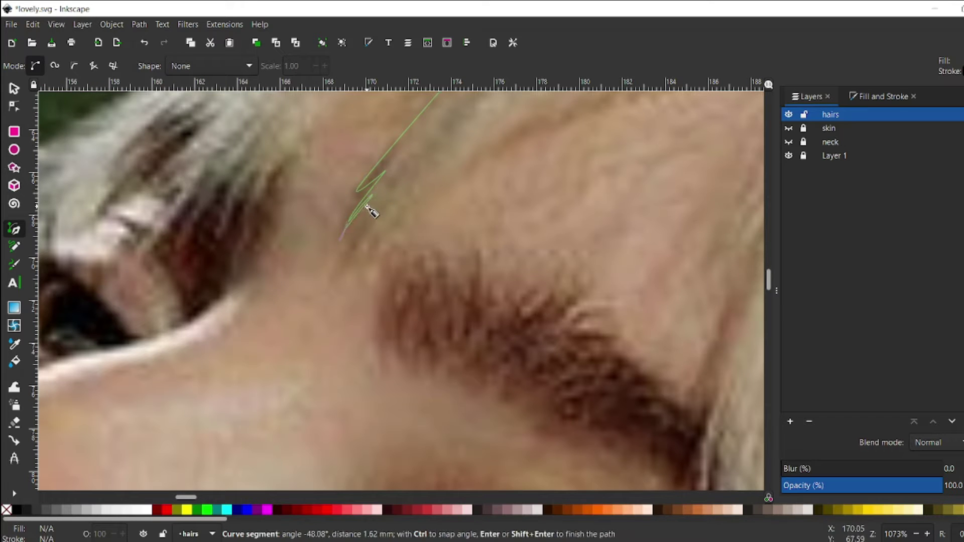
{"action": "scroll", "coordinate": [374, 219], "scroll_direction": "down", "scroll_amount": 5}
{"action": "scroll", "coordinate": [380, 292], "scroll_direction": "up", "scroll_amount": 3}
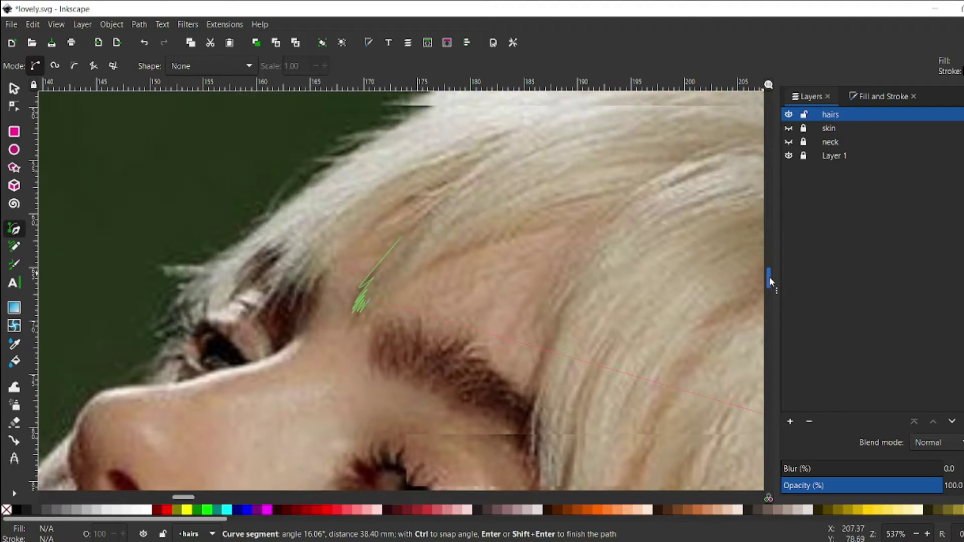
{"action": "scroll", "coordinate": [380, 292], "scroll_direction": "up", "scroll_amount": 2}
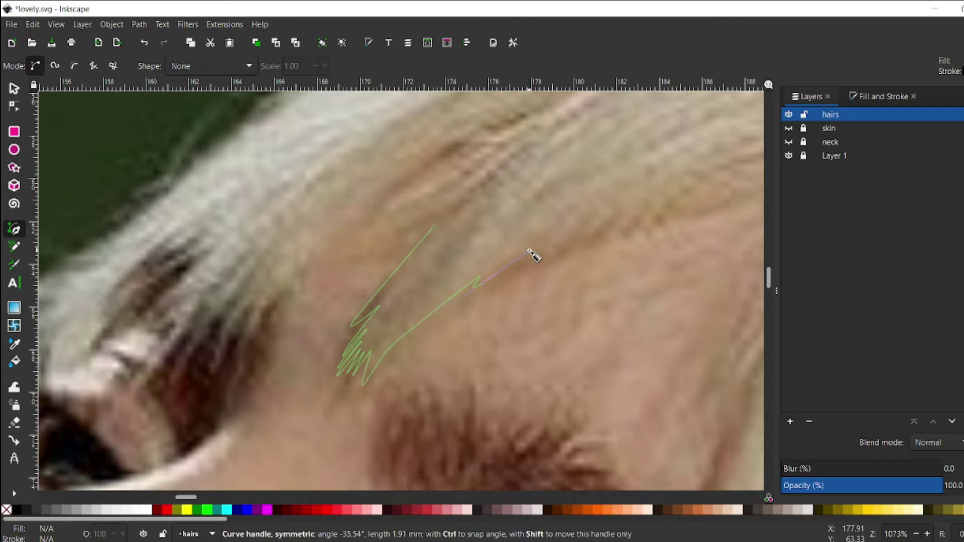
{"action": "scroll", "coordinate": [534, 256], "scroll_direction": "down", "scroll_amount": 5}
{"action": "scroll", "coordinate": [145, 297], "scroll_direction": "up", "scroll_amount": 5}
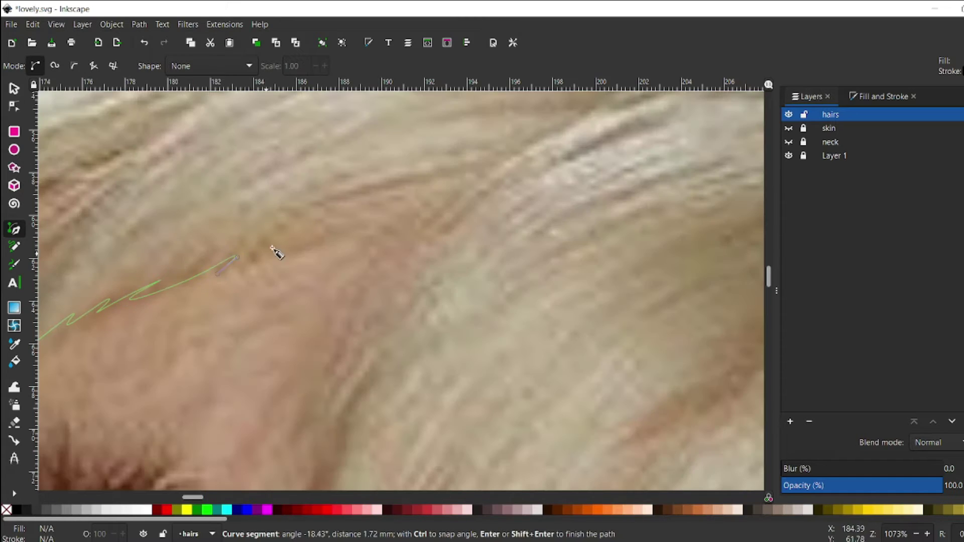
{"action": "scroll", "coordinate": [273, 250], "scroll_direction": "down", "scroll_amount": 4}
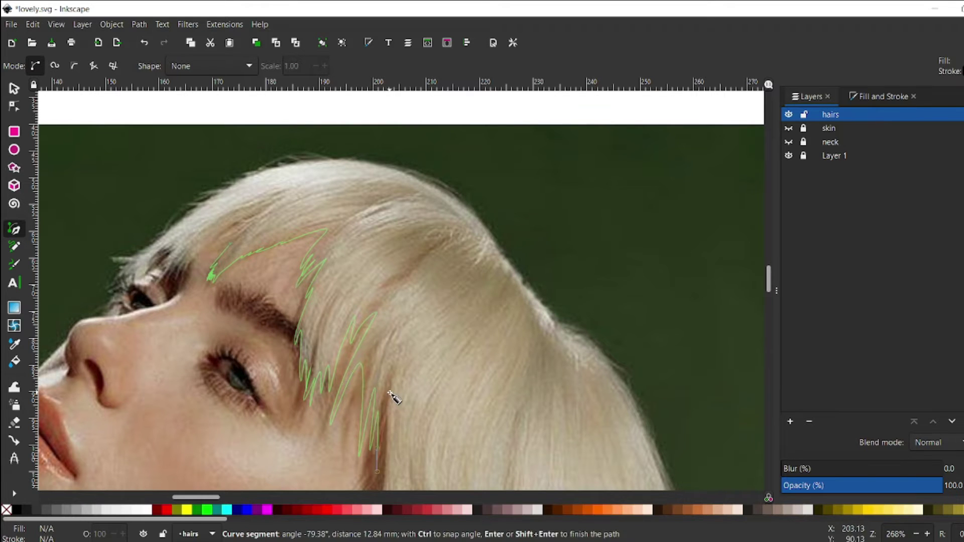
{"action": "scroll", "coordinate": [394, 398], "scroll_direction": "down", "scroll_amount": 4}
{"action": "left_click", "coordinate": [349, 254]}
{"action": "scroll", "coordinate": [502, 301], "scroll_direction": "down", "scroll_amount": 1}
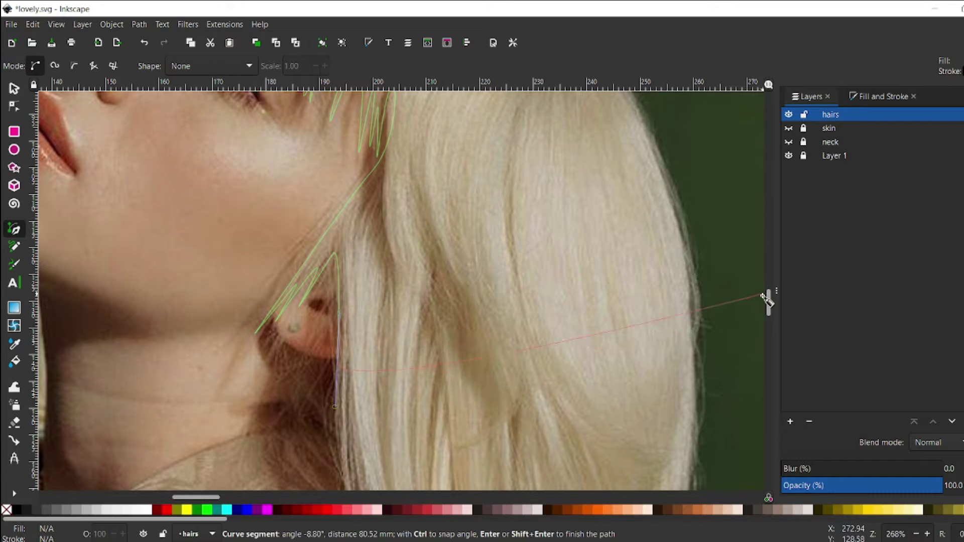
{"action": "scroll", "coordinate": [553, 351], "scroll_direction": "down", "scroll_amount": 2}
Continue the hair outline along its bottom and right edge and close the path
{"action": "left_click_drag", "start_coordinate": [329, 333], "coordinate": [353, 406]}
{"action": "scroll", "coordinate": [602, 376], "scroll_direction": "down", "scroll_amount": 1}
{"action": "left_click_drag", "start_coordinate": [429, 412], "coordinate": [438, 429]}
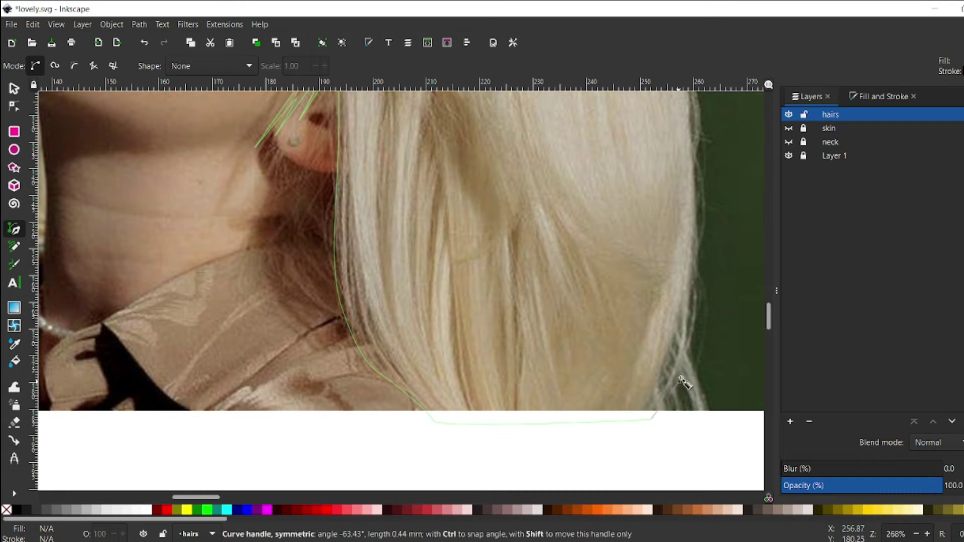
{"action": "scroll", "coordinate": [701, 242], "scroll_direction": "up", "scroll_amount": 3}
{"action": "scroll", "coordinate": [698, 301], "scroll_direction": "up", "scroll_amount": 2}
{"action": "left_click", "coordinate": [694, 319]}
{"action": "left_click", "coordinate": [662, 236]}
{"action": "scroll", "coordinate": [653, 240], "scroll_direction": "up", "scroll_amount": 2}
{"action": "left_click_drag", "start_coordinate": [514, 187], "coordinate": [517, 191]}
{"action": "scroll", "coordinate": [452, 233], "scroll_direction": "up", "scroll_amount": 2}
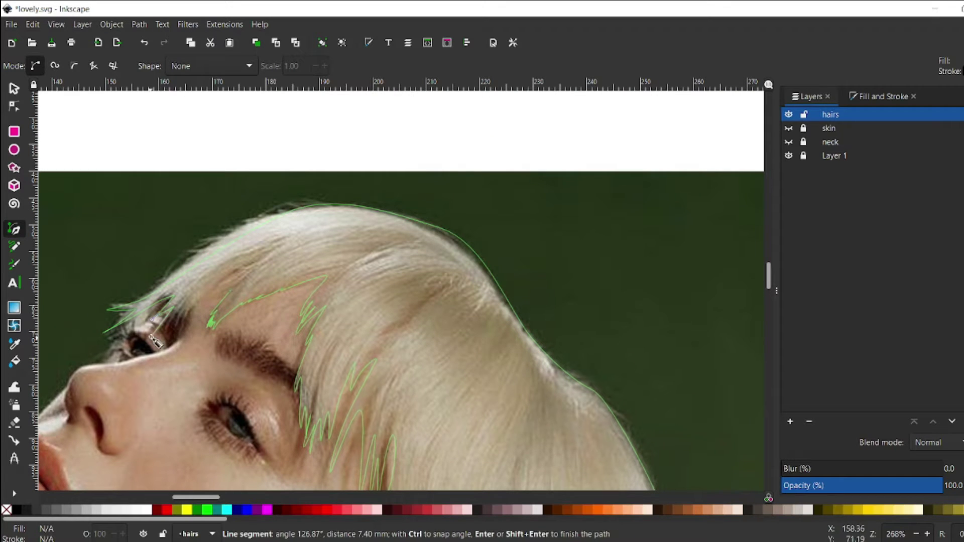
{"action": "left_click", "coordinate": [230, 295]}
Fill the hair shape with the light blue swatch
{"action": "key", "text": "minus"}
{"action": "scroll", "coordinate": [742, 222], "scroll_direction": "down", "scroll_amount": 1}
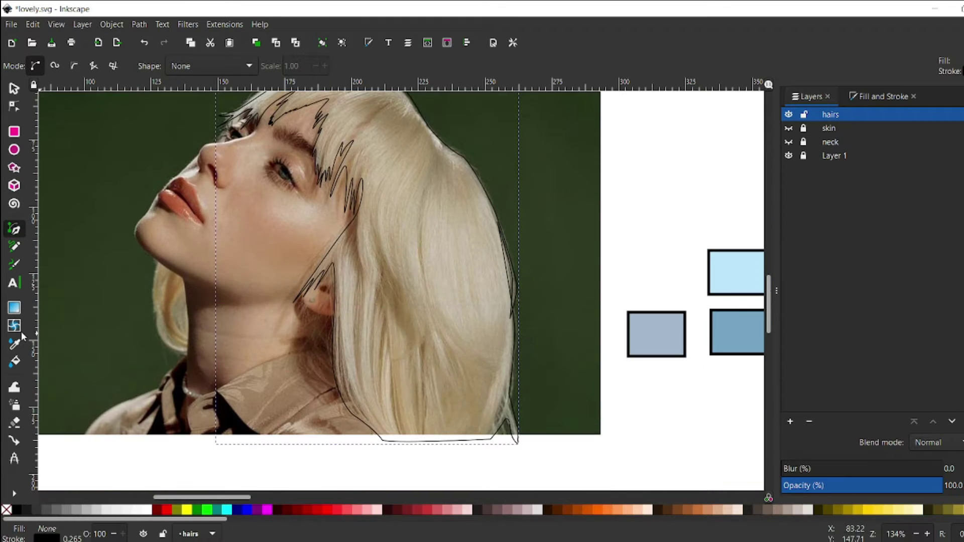
{"action": "key", "text": "d"}
{"action": "left_click", "coordinate": [744, 334]}
{"action": "left_click", "coordinate": [735, 271]}
Check the tracing against the reference photo, then hide the hairs, skin and neck layers
{"action": "key", "text": "minus"}
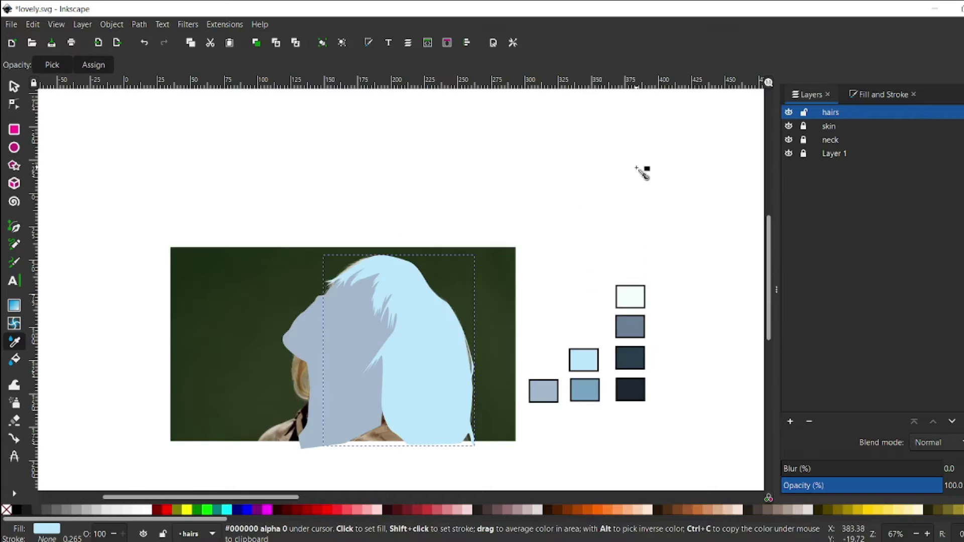
{"action": "left_click", "coordinate": [788, 154]}
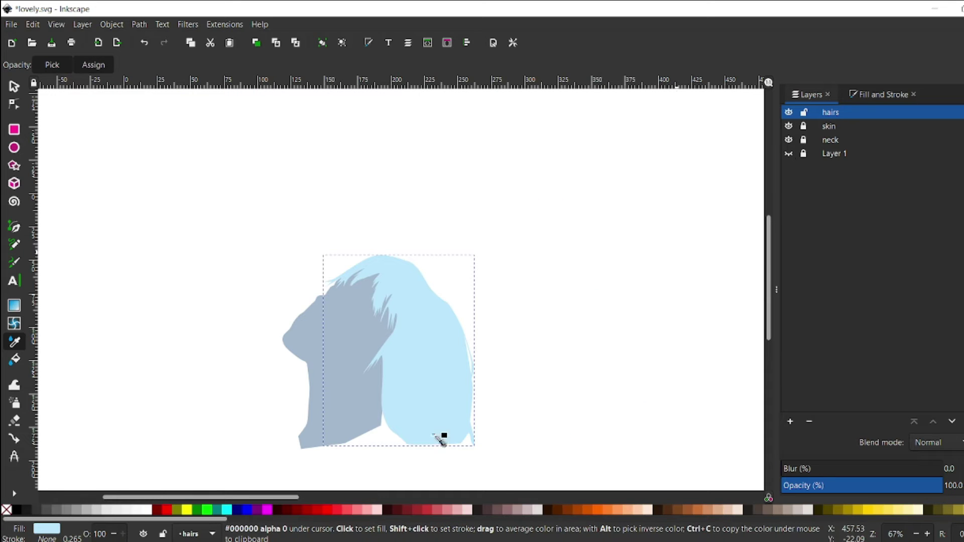
{"action": "scroll", "coordinate": [342, 358], "scroll_direction": "up", "scroll_amount": 4}
{"action": "scroll", "coordinate": [769, 288], "scroll_direction": "down", "scroll_amount": 2}
{"action": "scroll", "coordinate": [766, 123], "scroll_direction": "up", "scroll_amount": 2}
{"action": "left_click", "coordinate": [789, 153]}
{"action": "scroll", "coordinate": [760, 246], "scroll_direction": "down", "scroll_amount": 3}
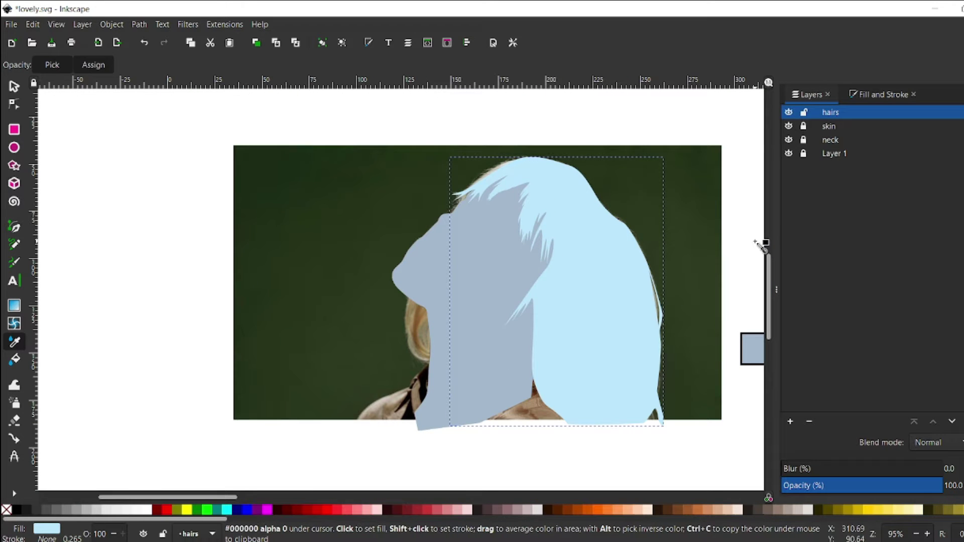
{"action": "left_click", "coordinate": [789, 112]}
{"action": "left_click", "coordinate": [789, 126]}
Add a new layer named 'face' with Ctrl+Shift+N
{"action": "key", "text": "ctrl+shift+n"}
{"action": "type", "text": "face"}
{"action": "key", "text": "Return"}
{"action": "left_click", "coordinate": [14, 228]}
{"action": "scroll", "coordinate": [442, 156], "scroll_direction": "up", "scroll_amount": 4}
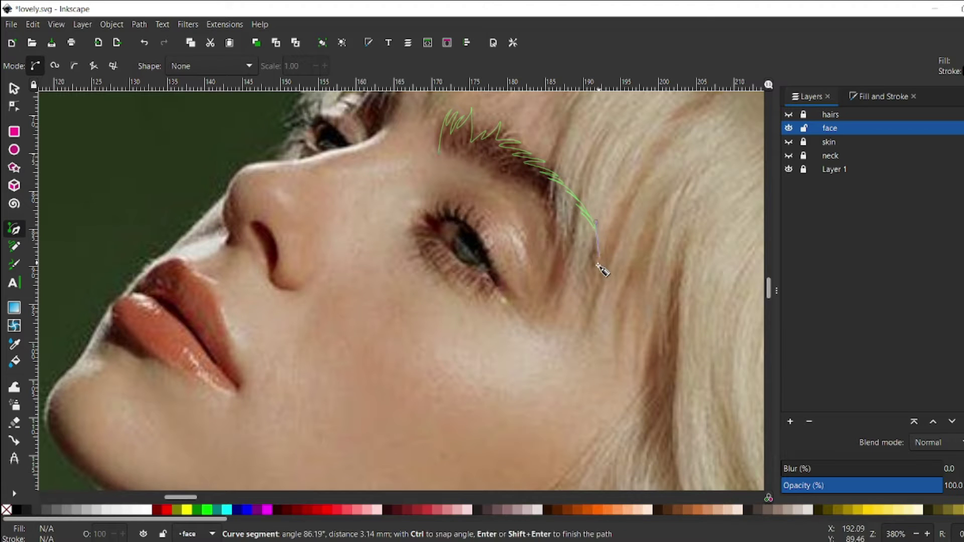
Trace the eyebrow outline from its outer end to its inner end
{"action": "scroll", "coordinate": [588, 236], "scroll_direction": "up", "scroll_amount": 2}
{"action": "scroll", "coordinate": [547, 301], "scroll_direction": "up", "scroll_amount": 1}
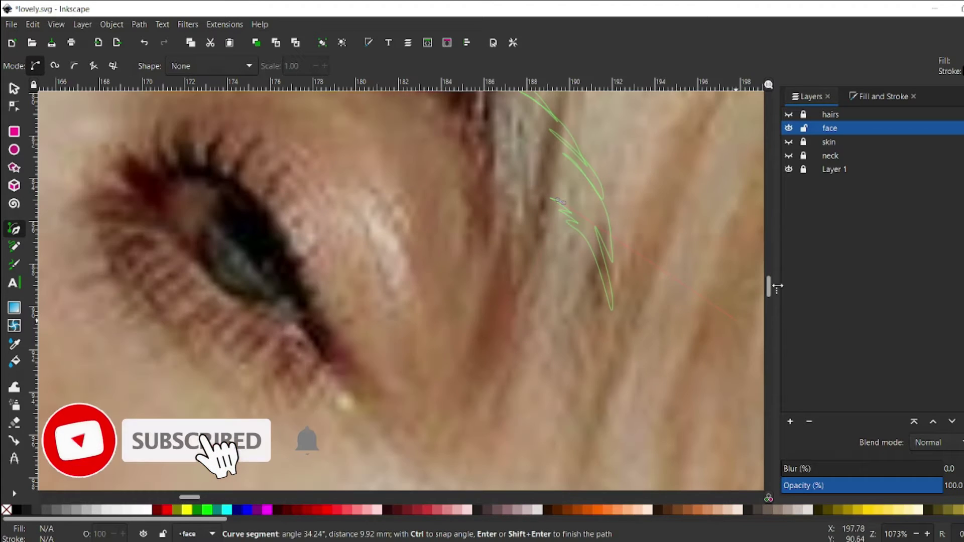
{"action": "left_click_drag", "start_coordinate": [543, 345], "coordinate": [556, 357]}
{"action": "left_click_drag", "start_coordinate": [527, 326], "coordinate": [539, 332]}
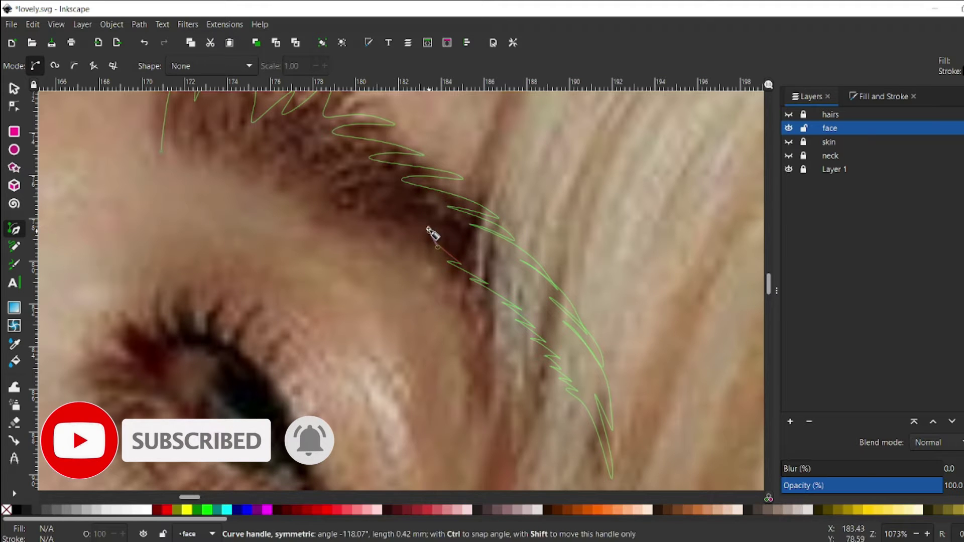
{"action": "left_click_drag", "start_coordinate": [407, 217], "coordinate": [393, 209]}
{"action": "left_click", "coordinate": [332, 194]}
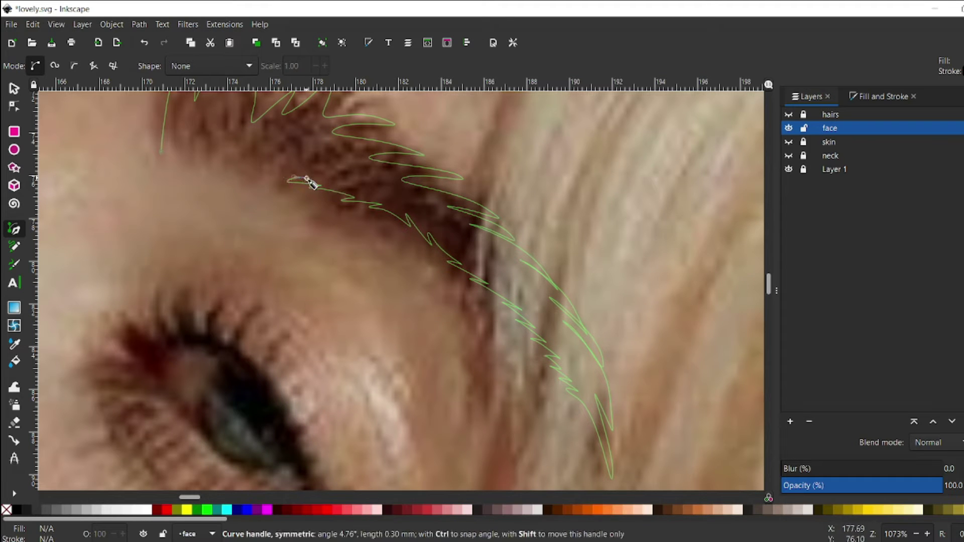
{"action": "double_click", "coordinate": [213, 138]}
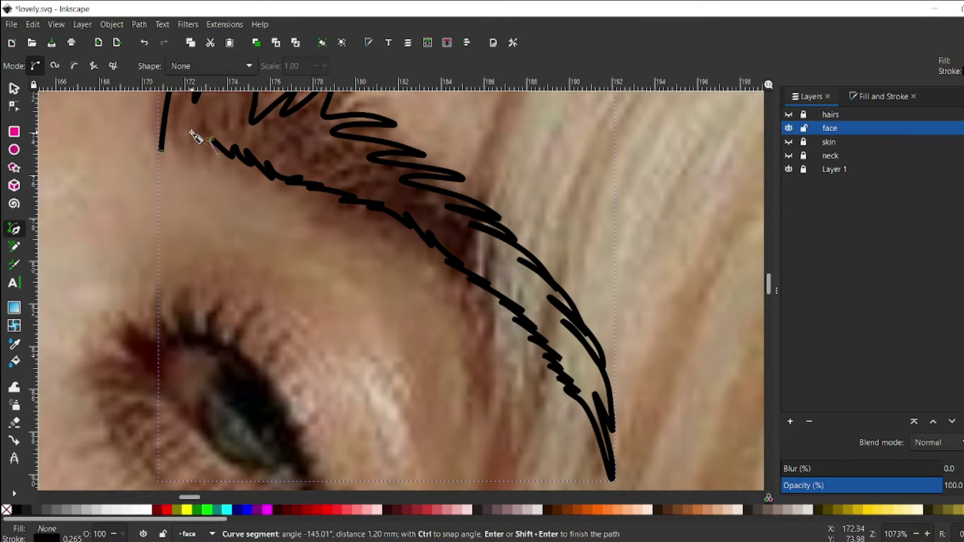
Fill the eyebrow with the darkest navy swatch and hide the hairs and skin layers again
{"action": "scroll", "coordinate": [396, 187], "scroll_direction": "down", "scroll_amount": 4}
{"action": "scroll", "coordinate": [395, 188], "scroll_direction": "down", "scroll_amount": 3}
{"action": "key", "text": "d"}
{"action": "left_click", "coordinate": [742, 400]}
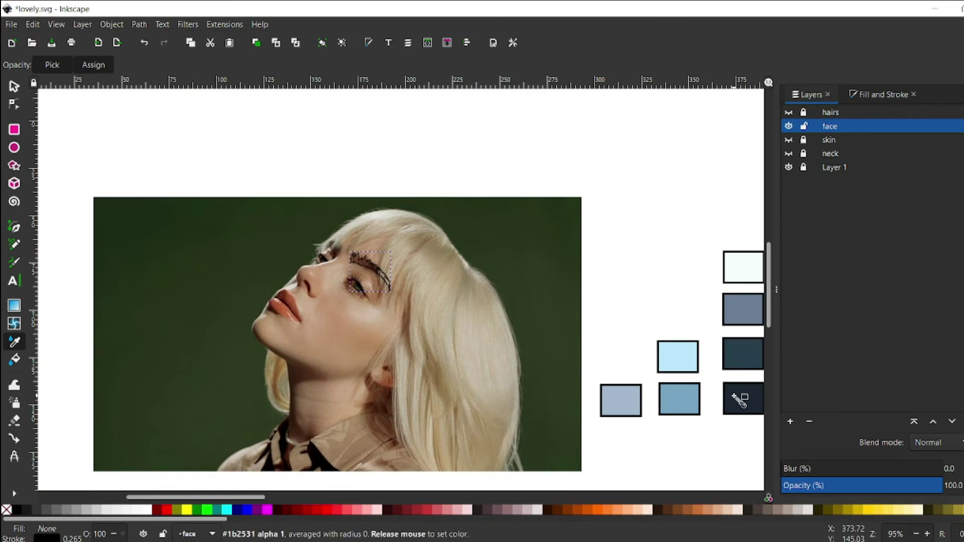
{"action": "left_click", "coordinate": [788, 140]}
{"action": "left_click", "coordinate": [788, 112]}
{"action": "left_click", "coordinate": [788, 112]}
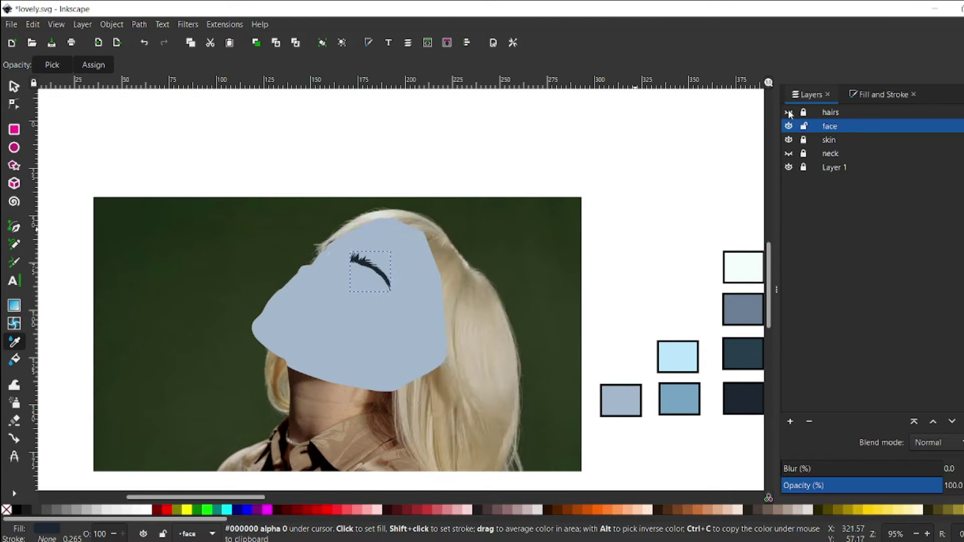
{"action": "scroll", "coordinate": [363, 249], "scroll_direction": "up", "scroll_amount": 4}
{"action": "left_click", "coordinate": [789, 139]}
{"action": "key", "text": "b"}
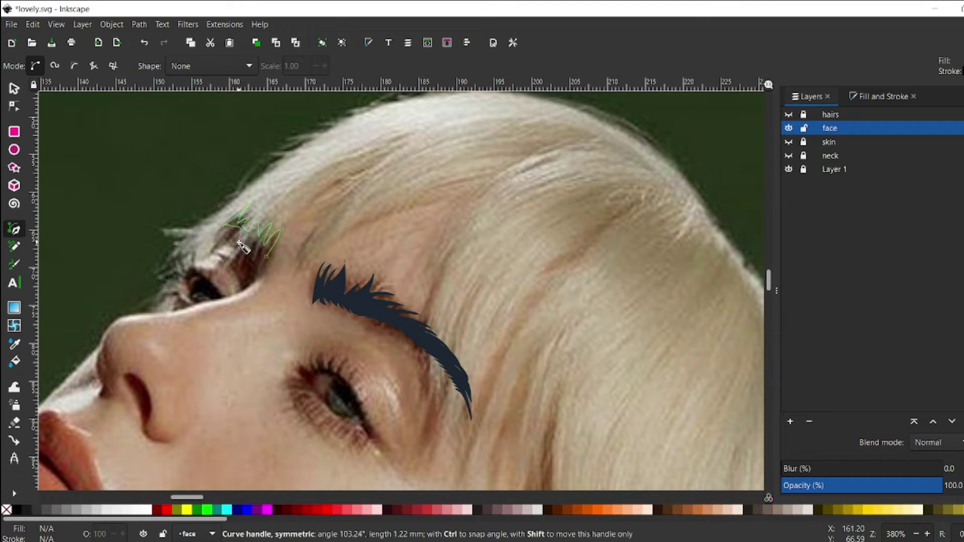
Finish the current path and show the hairs and skin layers again
{"action": "key", "text": "Return"}
{"action": "scroll", "coordinate": [363, 249], "scroll_direction": "down", "scroll_amount": 4}
{"action": "key", "text": "d"}
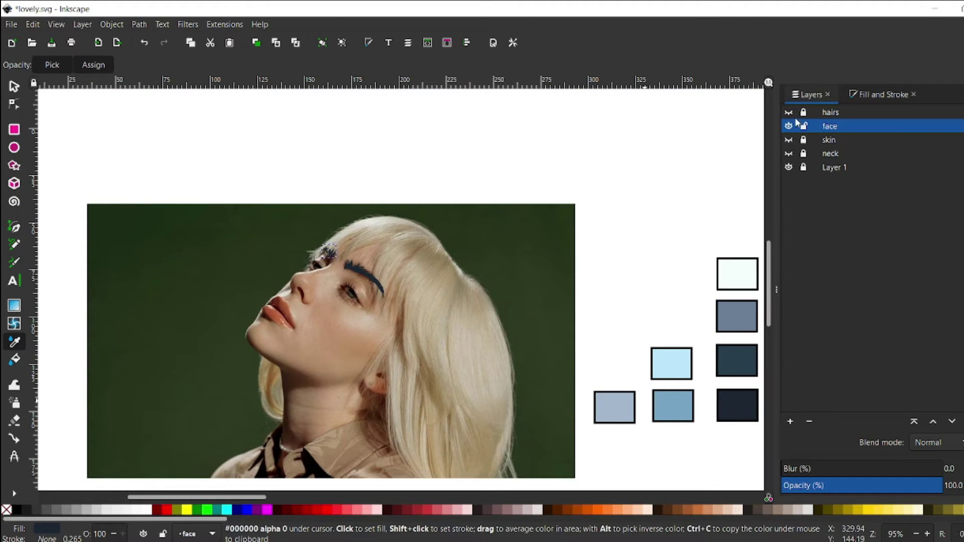
{"action": "left_click", "coordinate": [788, 111]}
{"action": "left_click", "coordinate": [789, 140]}
{"action": "scroll", "coordinate": [333, 265], "scroll_direction": "up", "scroll_amount": 1}
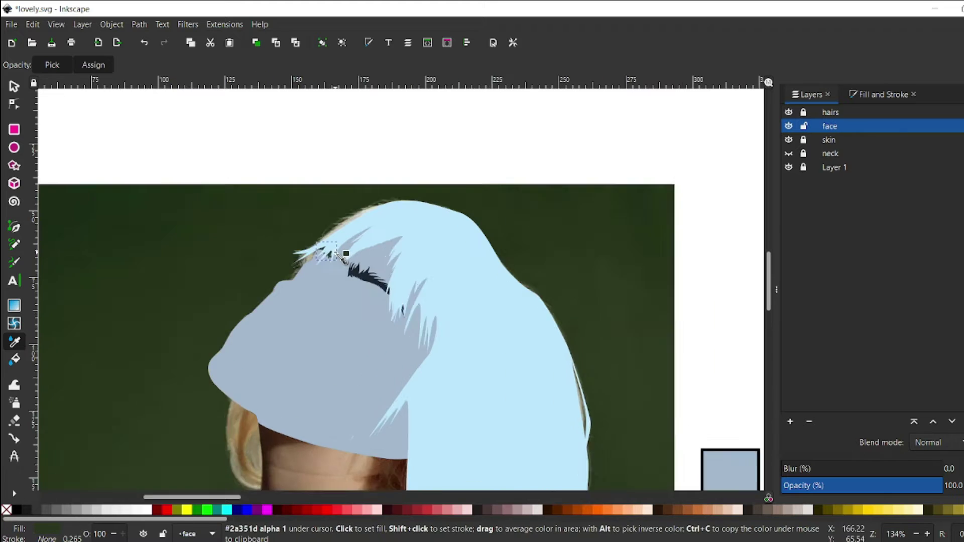
{"action": "scroll", "coordinate": [123, 285], "scroll_direction": "up", "scroll_amount": 2}
{"action": "scroll", "coordinate": [123, 284], "scroll_direction": "down", "scroll_amount": 2}
Hide the skin layer and show the Layer 1 photo for tracing
{"action": "key", "text": "s"}
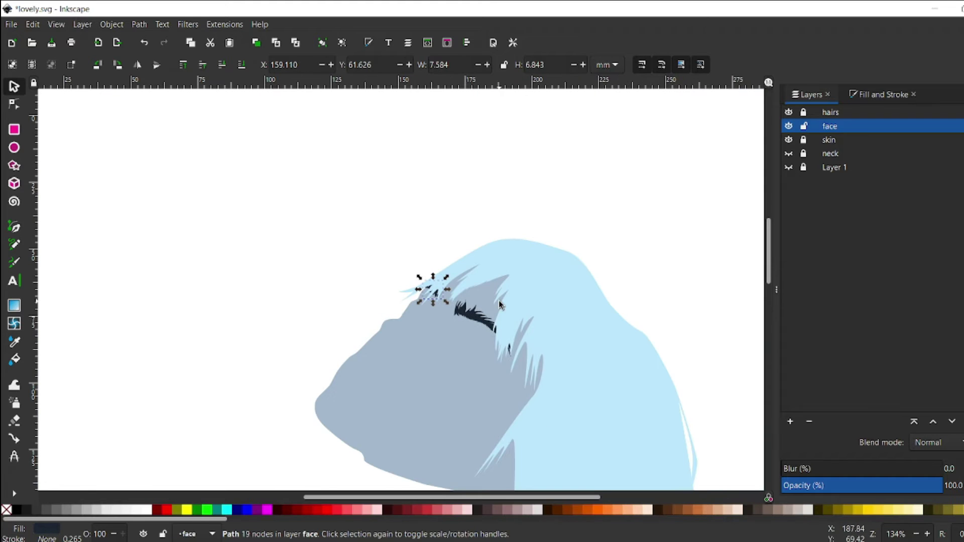
{"action": "left_click", "coordinate": [789, 139]}
{"action": "left_click", "coordinate": [789, 167]}
{"action": "scroll", "coordinate": [430, 338], "scroll_direction": "up", "scroll_amount": 4}
{"action": "scroll", "coordinate": [430, 338], "scroll_direction": "down", "scroll_amount": 5}
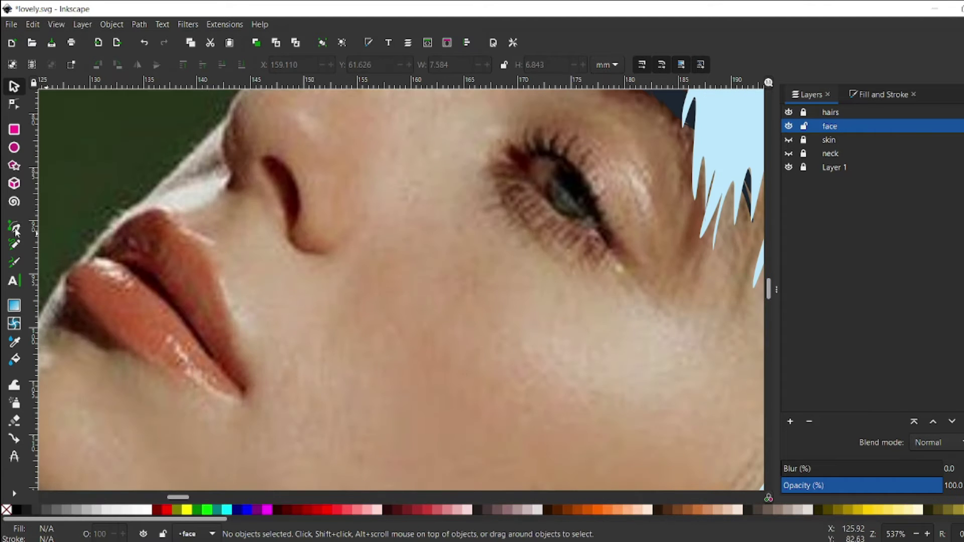
Close the black eyelid outline and trace the eyeball shape along the lower lid
{"action": "key", "text": "b"}
{"action": "left_click", "coordinate": [512, 149]}
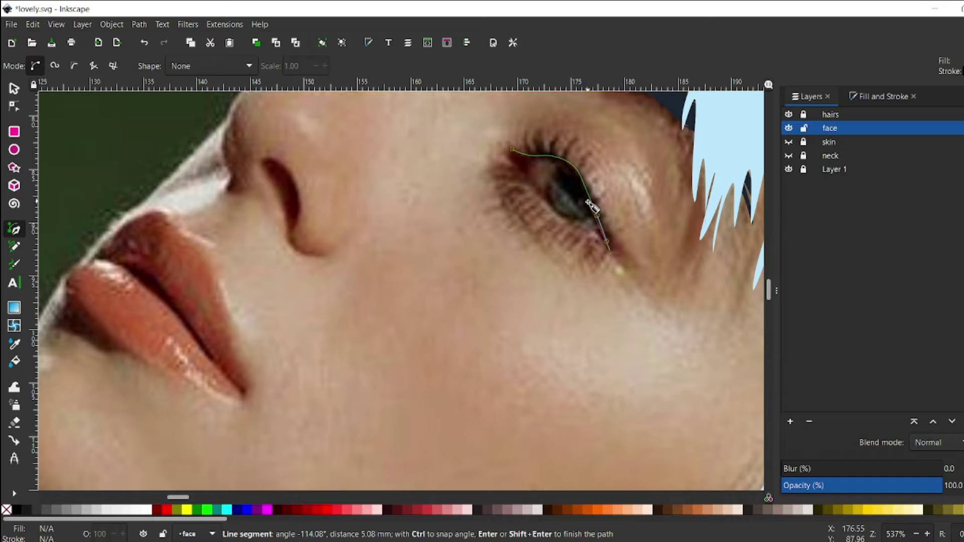
{"action": "left_click", "coordinate": [512, 149]}
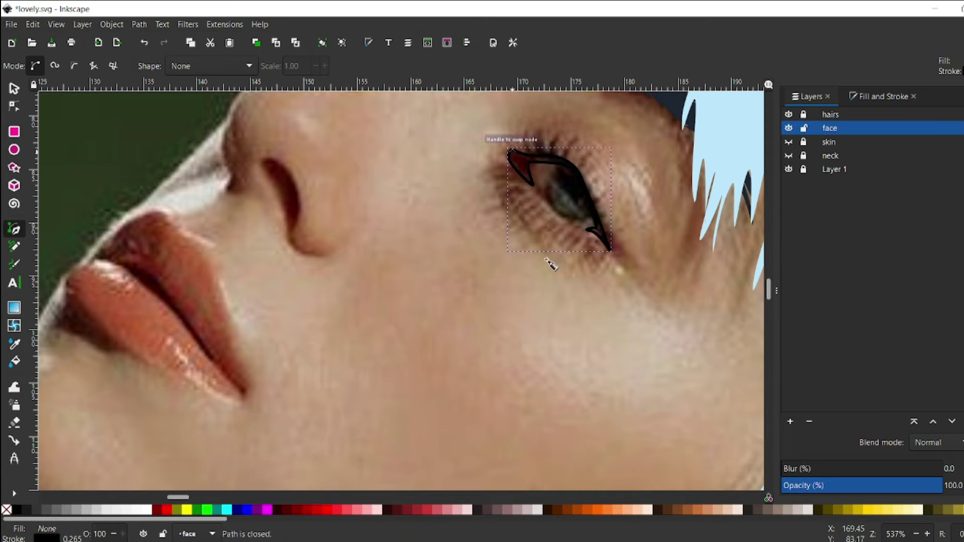
{"action": "left_click", "coordinate": [522, 162]}
{"action": "left_click", "coordinate": [577, 227]}
{"action": "left_click", "coordinate": [600, 232]}
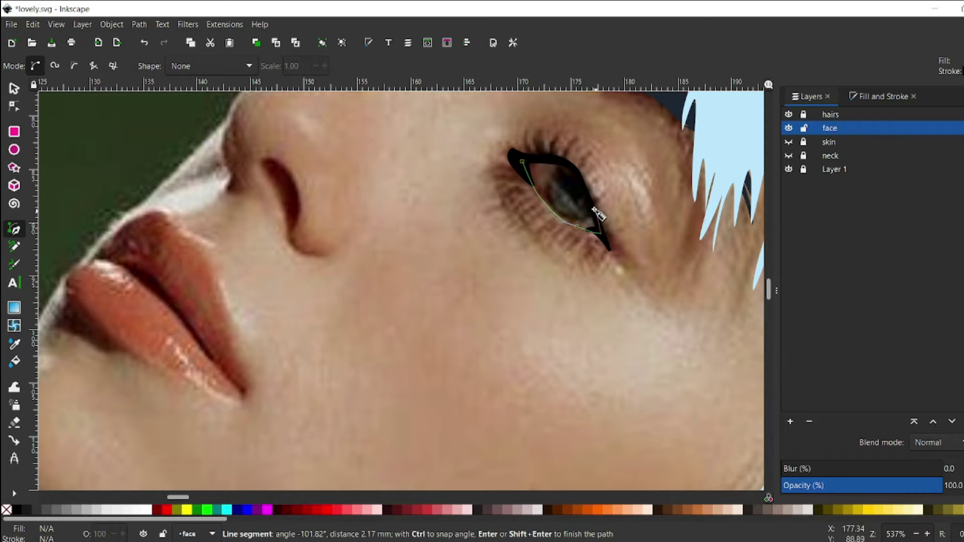
{"action": "left_click", "coordinate": [522, 162]}
Fill the eyeball with the near-white swatch
{"action": "key", "text": "5"}
{"action": "key", "text": "d"}
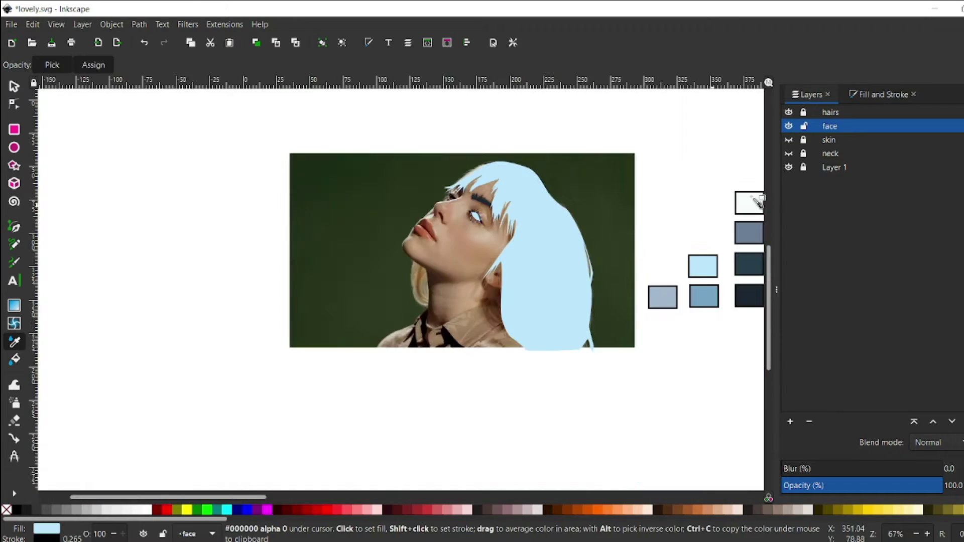
{"action": "left_click", "coordinate": [742, 200]}
{"action": "scroll", "coordinate": [331, 326], "scroll_direction": "up", "scroll_amount": 5}
{"action": "scroll", "coordinate": [331, 326], "scroll_direction": "down", "scroll_amount": 2}
Deselect the eyeball and zoom in closely on the eye
{"action": "key", "text": "s"}
{"action": "key", "text": "5"}
{"action": "scroll", "coordinate": [138, 264], "scroll_direction": "up", "scroll_amount": 6}
{"action": "key", "text": "Escape"}
{"action": "key", "text": "shift+Tab"}
{"action": "left_click", "coordinate": [12, 510]}
{"action": "key", "text": "Escape"}
{"action": "key", "text": "b"}
{"action": "scroll", "coordinate": [578, 369], "scroll_direction": "up", "scroll_amount": 3}
Trace the iris outline inside the eye as a closed curved path
{"action": "left_click", "coordinate": [500, 216]}
{"action": "left_click_drag", "start_coordinate": [518, 381], "coordinate": [575, 370]}
{"action": "left_click", "coordinate": [588, 359]}
{"action": "left_click", "coordinate": [501, 216]}
{"action": "scroll", "coordinate": [453, 357], "scroll_direction": "down", "scroll_amount": 6}
{"action": "key", "text": "d"}
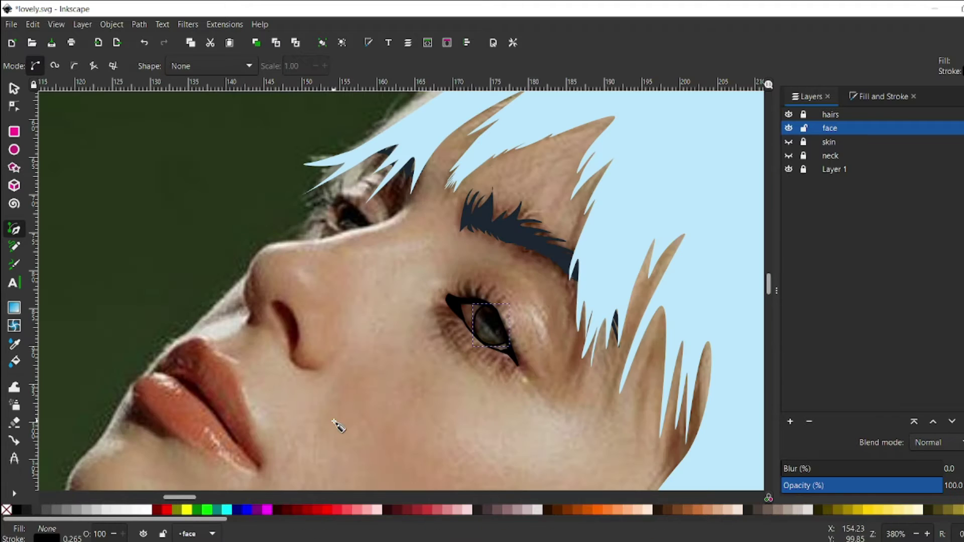
{"action": "scroll", "coordinate": [263, 271], "scroll_direction": "down", "scroll_amount": 2}
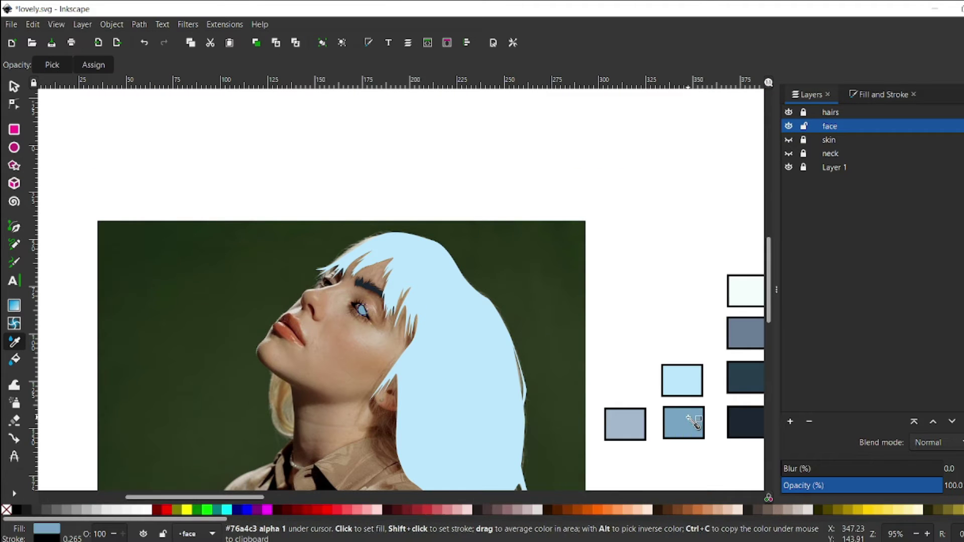
Fill the iris light blue, then recolour it teal
{"action": "left_click", "coordinate": [683, 422]}
{"action": "scroll", "coordinate": [490, 510], "scroll_direction": "down", "scroll_amount": 3}
{"action": "left_click", "coordinate": [668, 510]}
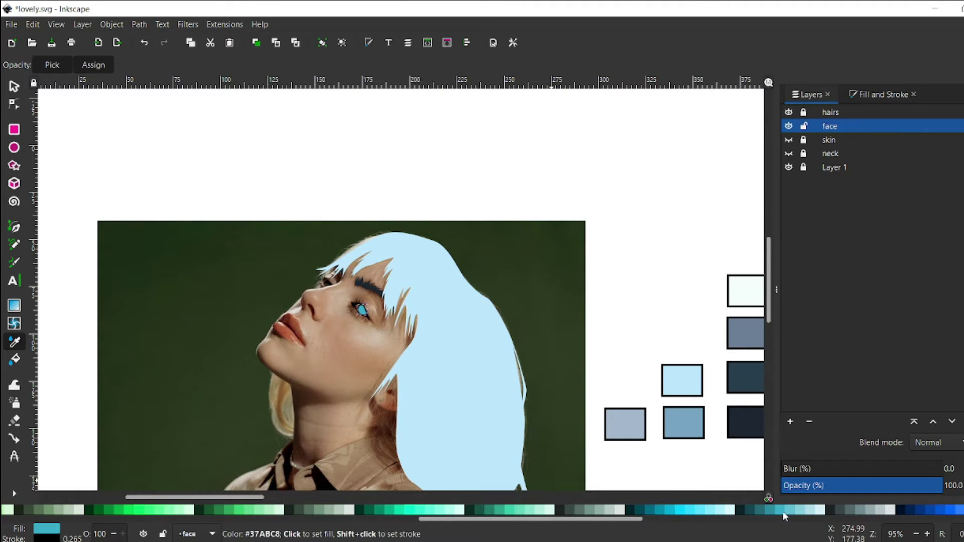
{"action": "scroll", "coordinate": [350, 322], "scroll_direction": "up", "scroll_amount": 4}
{"action": "key", "text": "s"}
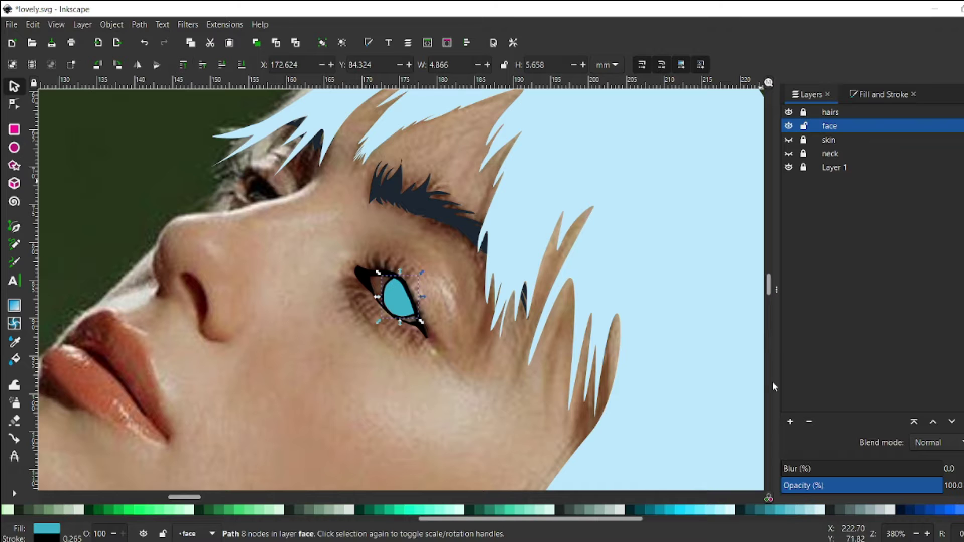
{"action": "scroll", "coordinate": [427, 291], "scroll_direction": "up", "scroll_amount": 2}
Draw the black pupil as a curved path through the iris
{"action": "key", "text": "b"}
{"action": "left_click", "coordinate": [383, 263]}
{"action": "left_click_drag", "start_coordinate": [420, 324], "coordinate": [404, 301]}
{"action": "key", "text": "Return"}
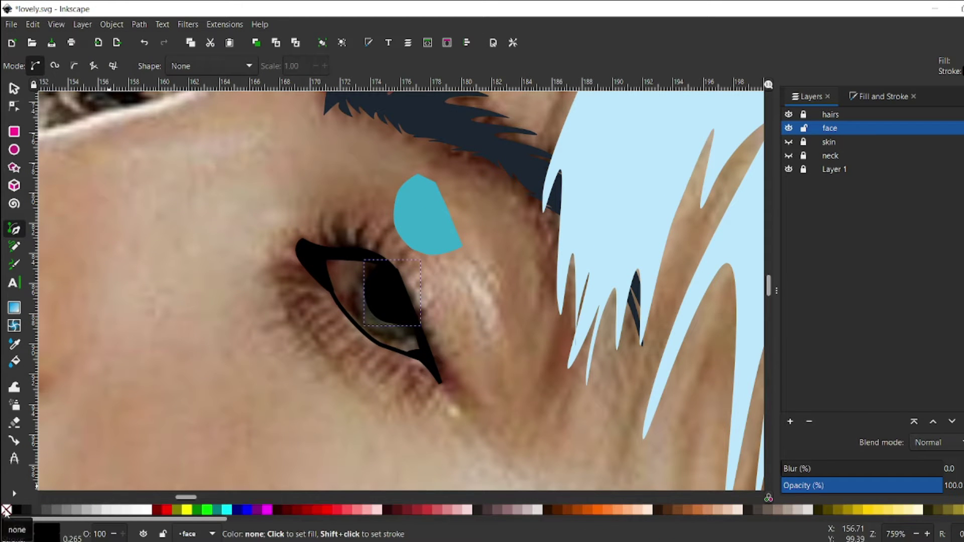
Add a white ellipse highlight converted to a path, plus a tapered highlight stroke
{"action": "left_click_drag", "start_coordinate": [385, 279], "coordinate": [399, 303]}
{"action": "key", "text": "s"}
{"action": "key", "text": "ctrl+shift+c"}
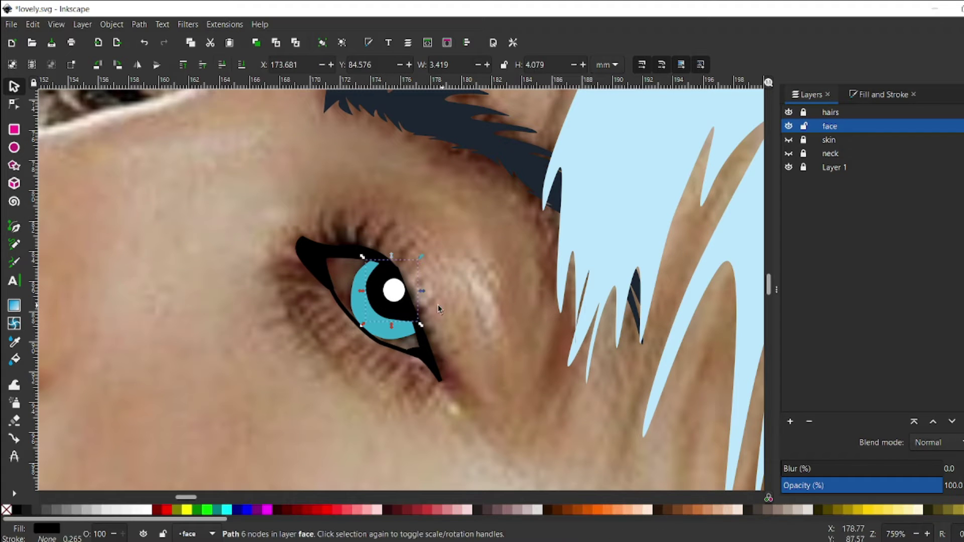
{"action": "key", "text": "b"}
{"action": "left_click", "coordinate": [153, 244]}
{"action": "mouse_move", "coordinate": [185, 245]}
{"action": "left_mouse_down"}
{"action": "mouse_move", "coordinate": [175, 254]}
{"action": "mouse_move", "coordinate": [394, 300]}
{"action": "left_mouse_up"}
{"action": "key", "text": "Return"}
Nudge the highlight stroke into the pupil and reselect the eye outline
{"action": "key", "text": "s"}
{"action": "key", "text": "n"}
{"action": "key", "text": "s"}
{"action": "key", "text": "Escape"}
{"action": "key", "text": "minus"}
{"action": "scroll", "coordinate": [115, 401], "scroll_direction": "down", "scroll_amount": 5}
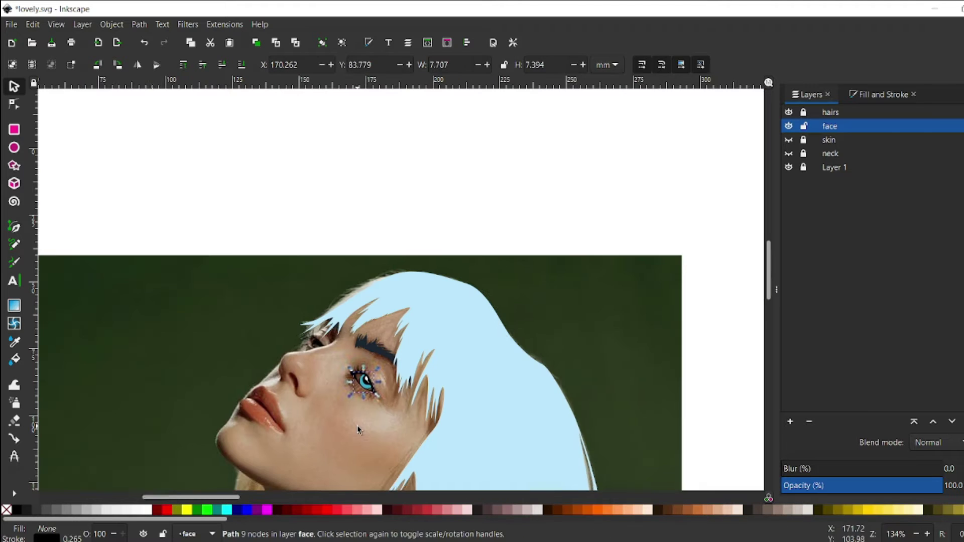
{"action": "scroll", "coordinate": [150, 402], "scroll_direction": "down", "scroll_amount": 2}
{"action": "scroll", "coordinate": [165, 403], "scroll_direction": "down", "scroll_amount": 2}
{"action": "key", "text": "Escape"}
{"action": "key", "text": "grave"}
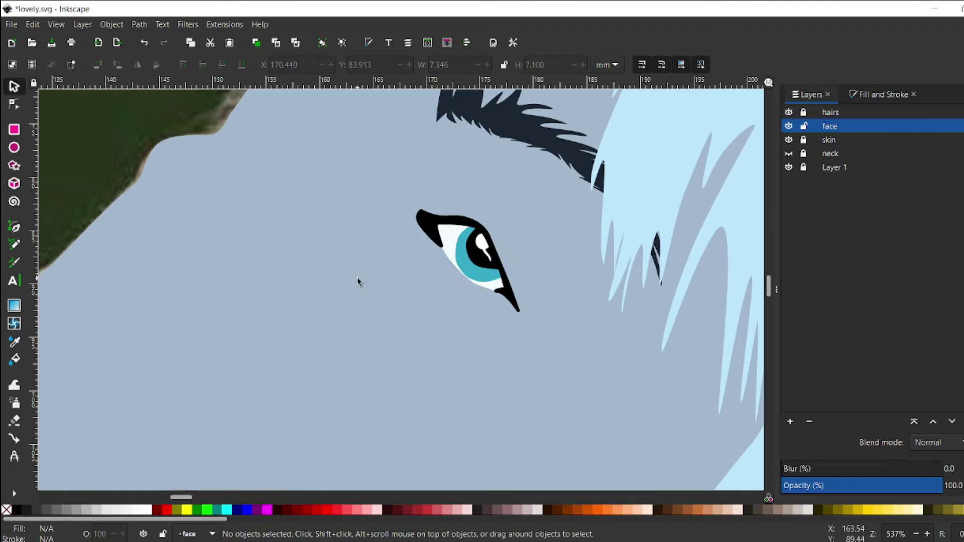
{"action": "key", "text": "Tab"}
Try recolouring the teal iris dark blue, then undo it
{"action": "key", "text": "d"}
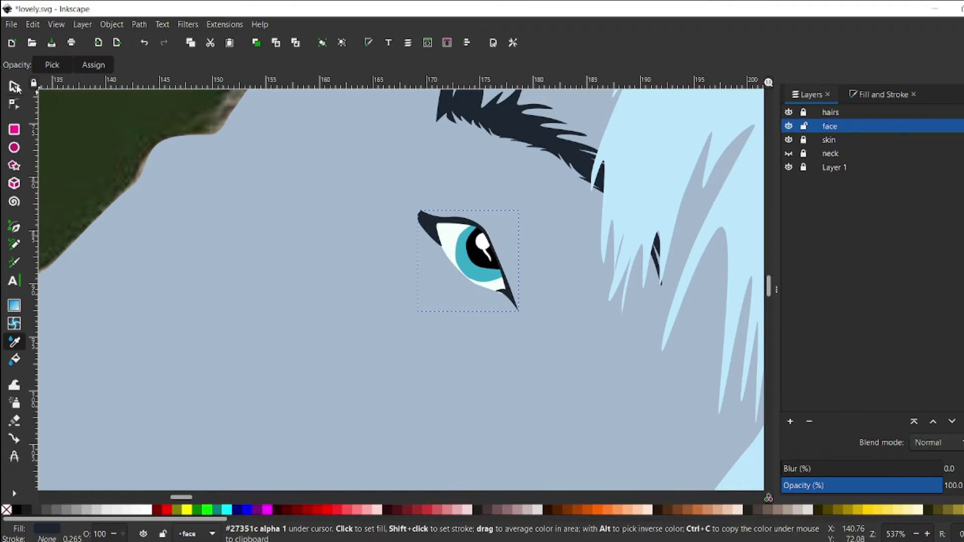
{"action": "key", "text": "s"}
{"action": "left_click", "coordinate": [546, 305]}
{"action": "scroll", "coordinate": [452, 510], "scroll_direction": "down", "scroll_amount": 5}
{"action": "left_click", "coordinate": [582, 510]}
{"action": "key", "text": "ctrl+z"}
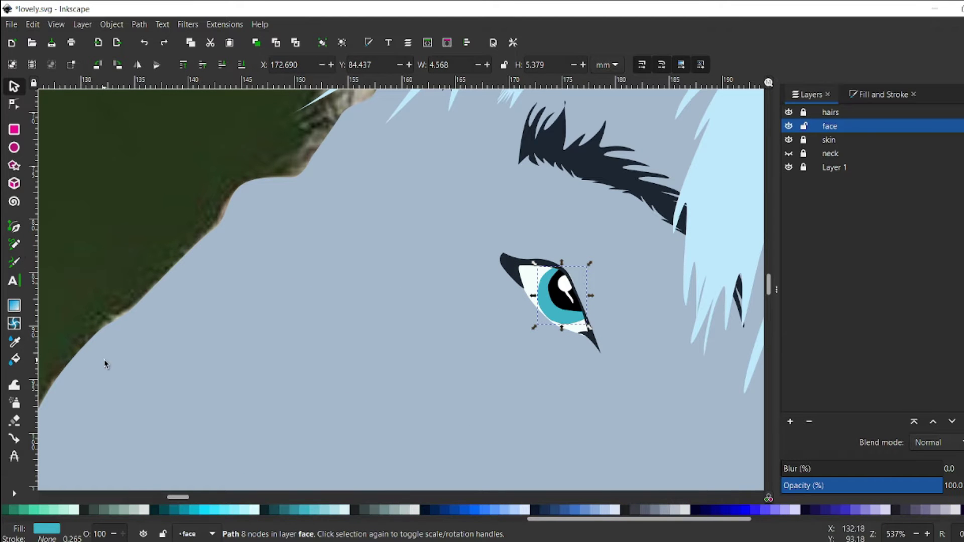
Lay a diagonal linear gradient across the iris, reverting the dark blue start stop
{"action": "key", "text": "g"}
{"action": "left_click_drag", "start_coordinate": [546, 313], "coordinate": [573, 284]}
{"action": "left_click", "coordinate": [545, 312]}
{"action": "left_click", "coordinate": [551, 509]}
{"action": "key", "text": "ctrl+z"}
{"action": "key", "text": "s"}
{"action": "key", "text": "Escape"}
{"action": "key", "text": "5"}
{"action": "scroll", "coordinate": [135, 299], "scroll_direction": "up", "scroll_amount": 5}
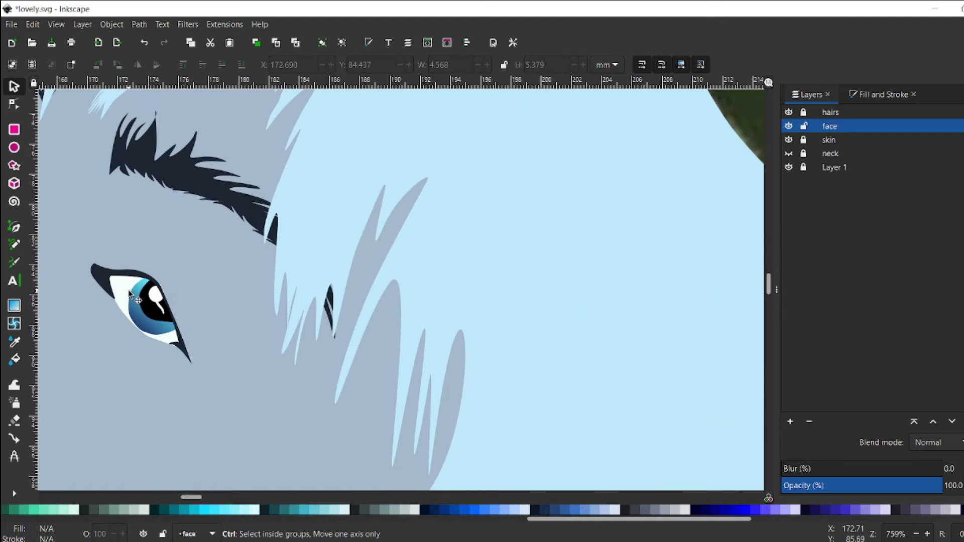
{"action": "scroll", "coordinate": [136, 300], "scroll_direction": "up", "scroll_amount": 2}
Adjust the white highlight and pull the eye outline's lower tip node down slightly
{"action": "left_click", "coordinate": [214, 316]}
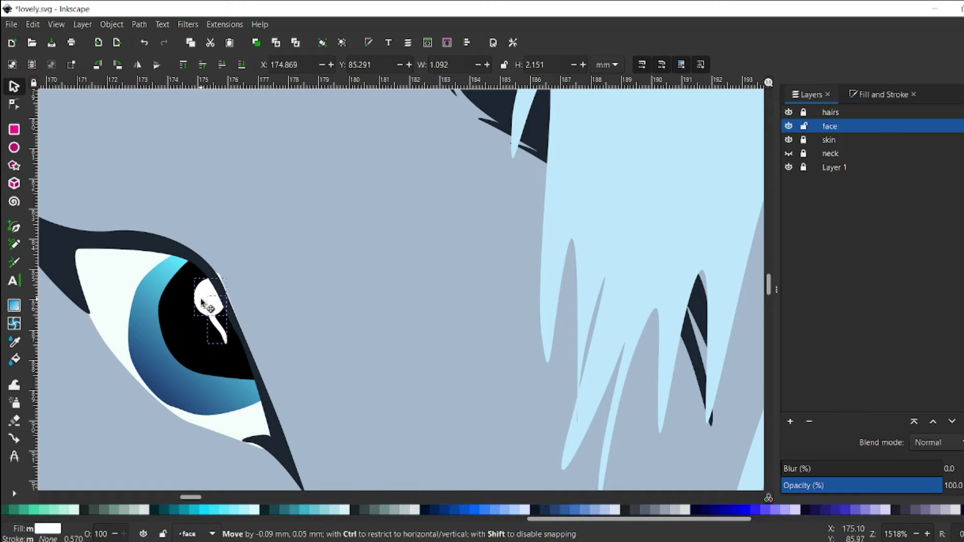
{"action": "left_click", "coordinate": [220, 329]}
{"action": "left_click", "coordinate": [253, 444]}
{"action": "key", "text": "n"}
{"action": "left_click_drag", "start_coordinate": [252, 445], "coordinate": [252, 449]}
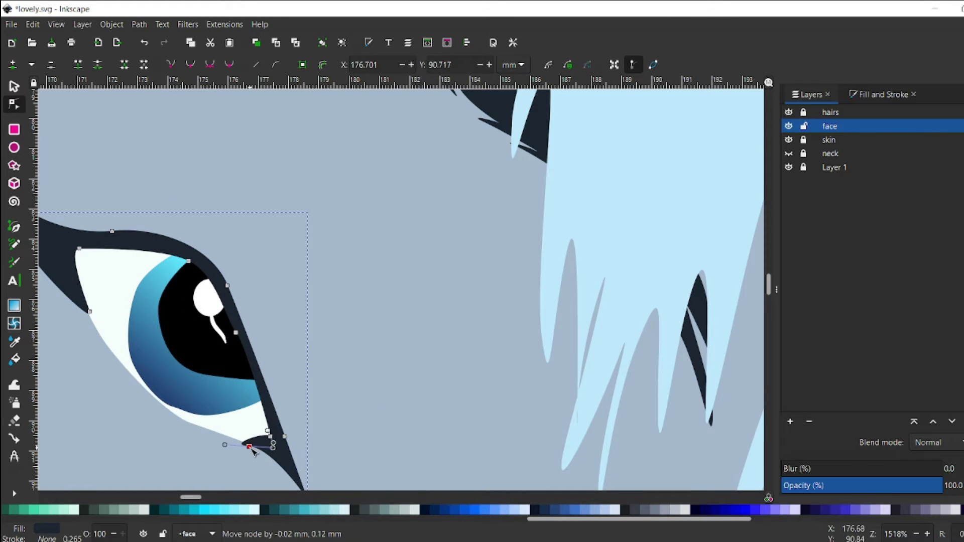
{"action": "key", "text": "Escape"}
Zoom around to review the finished eye on the whole page
{"action": "key", "text": "5"}
{"action": "scroll", "coordinate": [188, 292], "scroll_direction": "up", "scroll_amount": 3}
{"action": "scroll", "coordinate": [187, 292], "scroll_direction": "up", "scroll_amount": 4}
{"action": "key", "text": "b"}
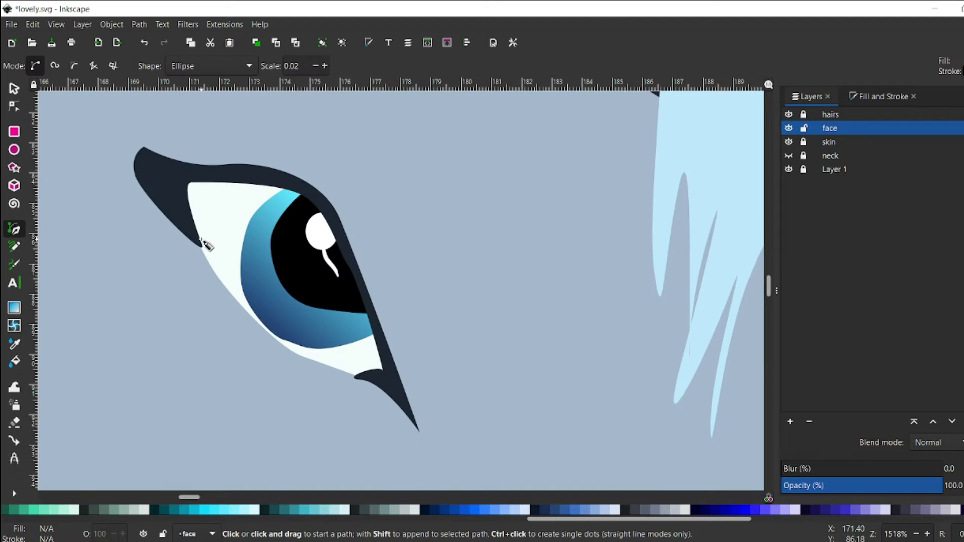
{"action": "scroll", "coordinate": [204, 245], "scroll_direction": "down", "scroll_amount": 4}
{"action": "key", "text": "5"}
{"action": "scroll", "coordinate": [426, 310], "scroll_direction": "up", "scroll_amount": 4}
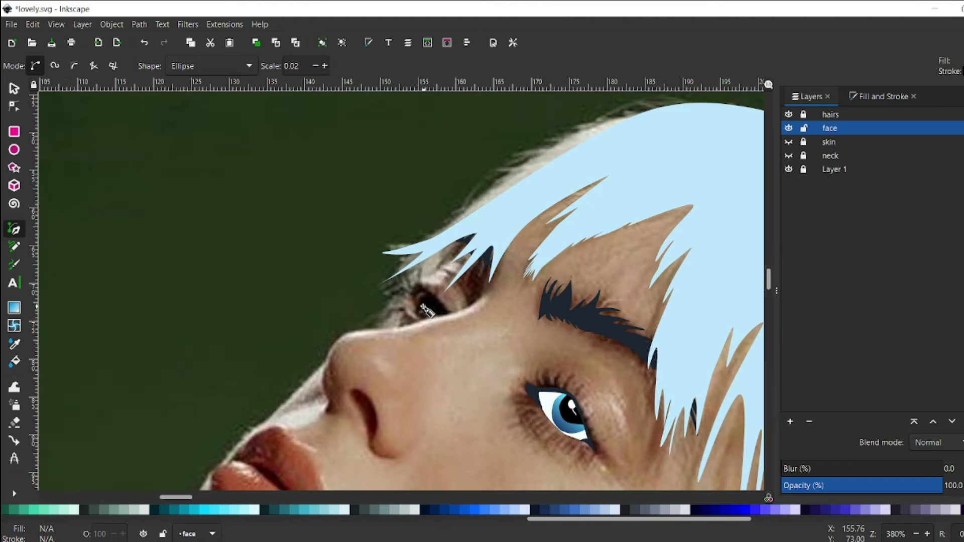
Trace the far eye's lid as a closed curved path with the ellipse shape preset turned off
{"action": "scroll", "coordinate": [424, 310], "scroll_direction": "up", "scroll_amount": 2}
{"action": "left_click", "coordinate": [352, 290]}
{"action": "left_click", "coordinate": [366, 262]}
{"action": "left_click", "coordinate": [419, 305]}
{"action": "left_click", "coordinate": [211, 66]}
{"action": "left_click", "coordinate": [191, 19]}
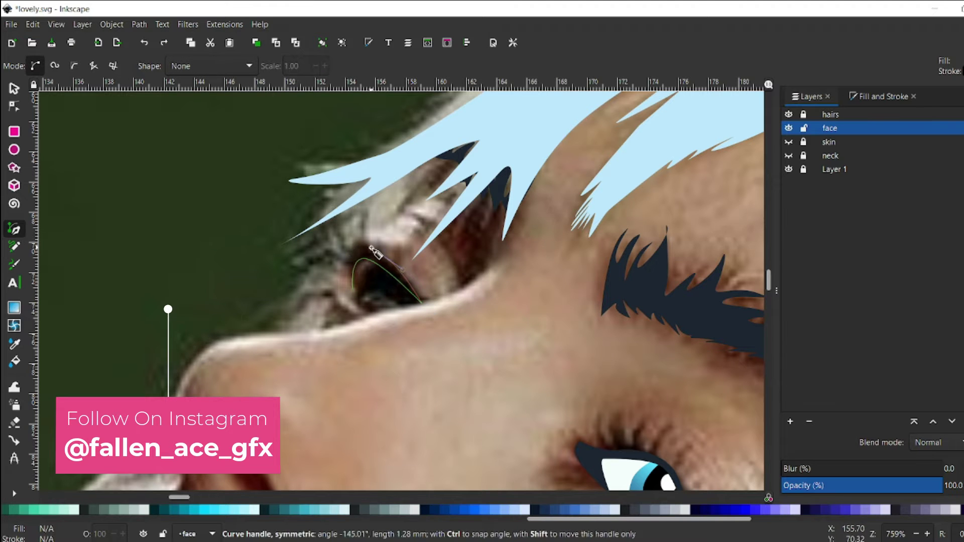
{"action": "left_click", "coordinate": [351, 290]}
Add a second dark navy lid path and shift its corner node left
{"action": "key", "text": "d"}
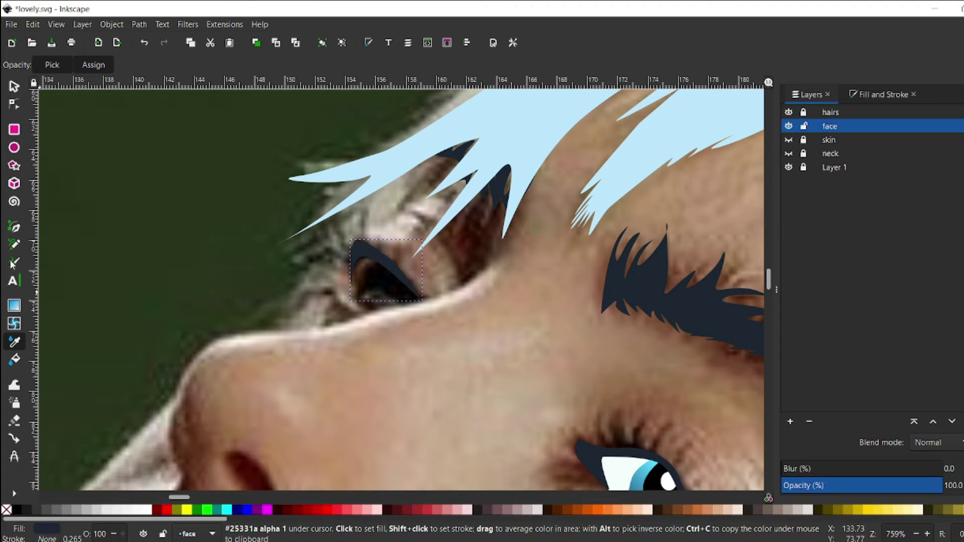
{"action": "key", "text": "b"}
{"action": "left_click", "coordinate": [356, 293]}
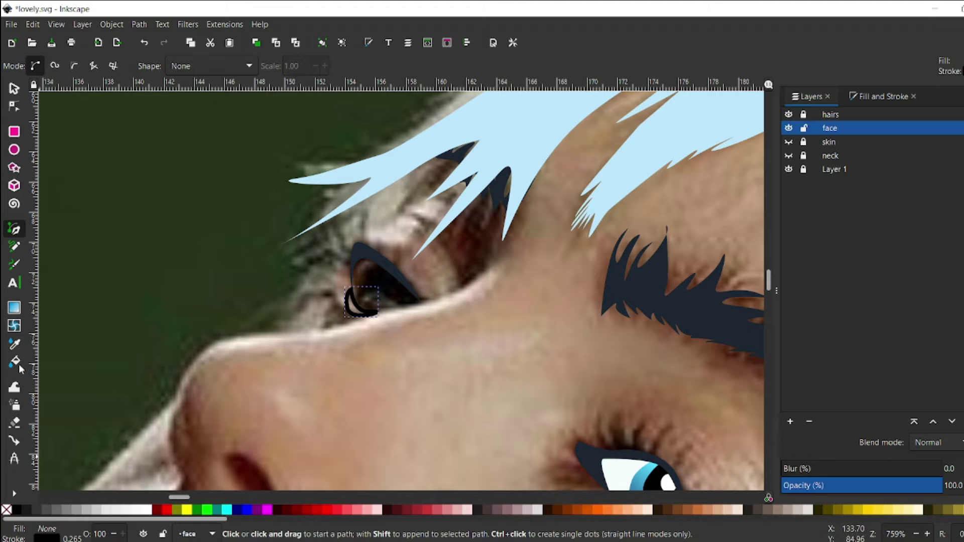
{"action": "key", "text": "d"}
{"action": "left_click", "coordinate": [399, 302]}
{"action": "key", "text": "n"}
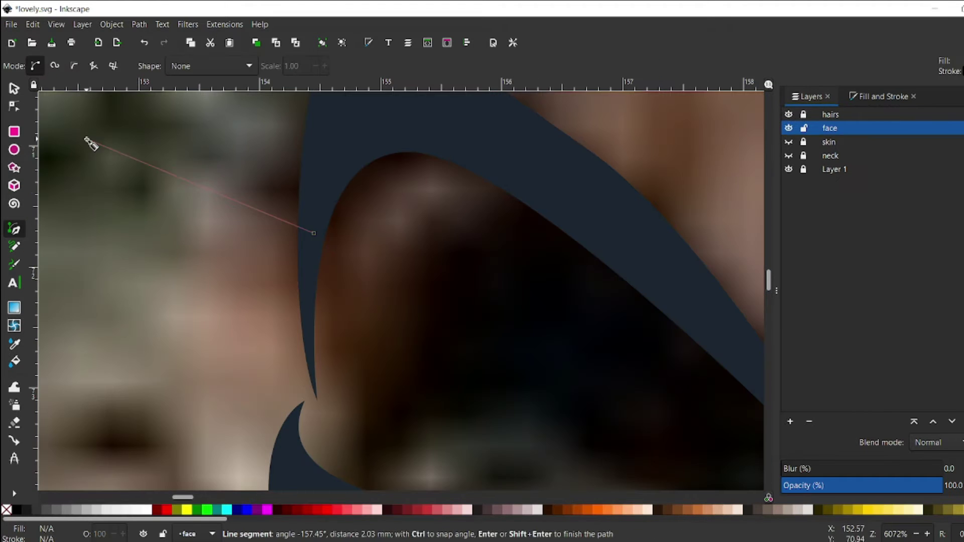
{"action": "left_click_drag", "start_coordinate": [316, 398], "coordinate": [303, 400]}
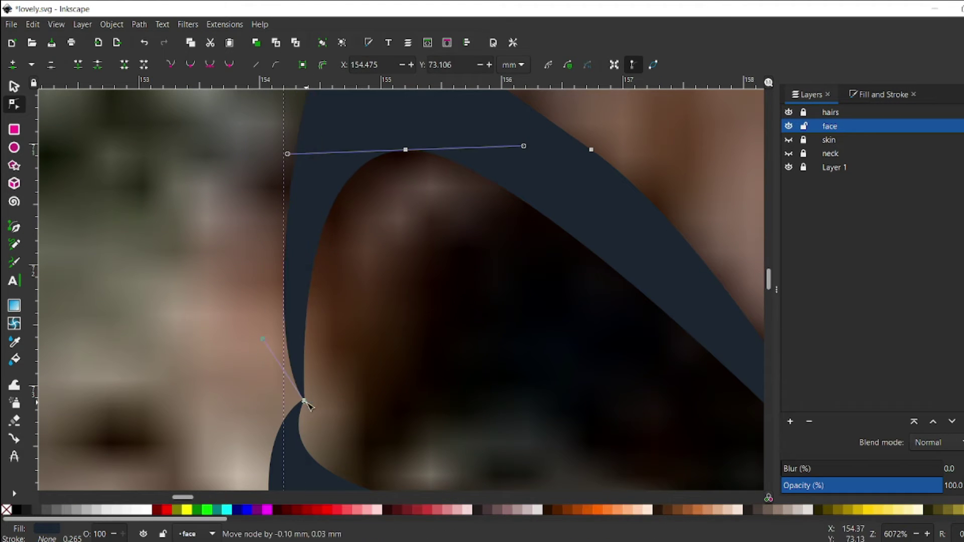
{"action": "key", "text": "b"}
Outline an eye-white shape for the far eye, then delete it
{"action": "scroll", "coordinate": [357, 388], "scroll_direction": "down", "scroll_amount": 4}
{"action": "left_click", "coordinate": [341, 420]}
{"action": "left_click", "coordinate": [407, 425]}
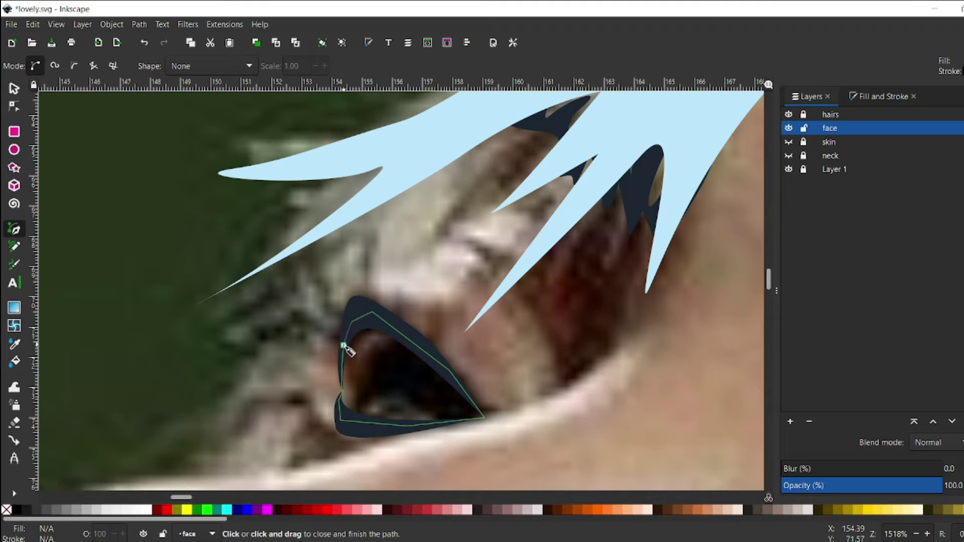
{"action": "left_click", "coordinate": [343, 346]}
{"action": "scroll", "coordinate": [343, 345], "scroll_direction": "down", "scroll_amount": 4}
{"action": "key", "text": "d"}
{"action": "key", "text": "s"}
{"action": "key", "text": "Escape"}
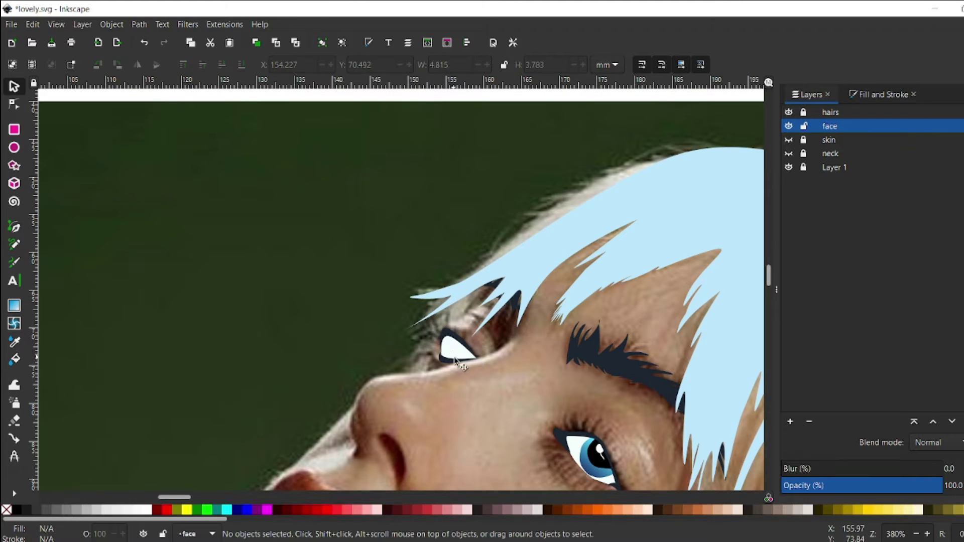
{"action": "left_click", "coordinate": [455, 360]}
{"action": "scroll", "coordinate": [454, 360], "scroll_direction": "up", "scroll_amount": 3}
{"action": "key", "text": "Delete"}
Trace the far eye's iris and give it a blue gradient
{"action": "left_click", "coordinate": [14, 149]}
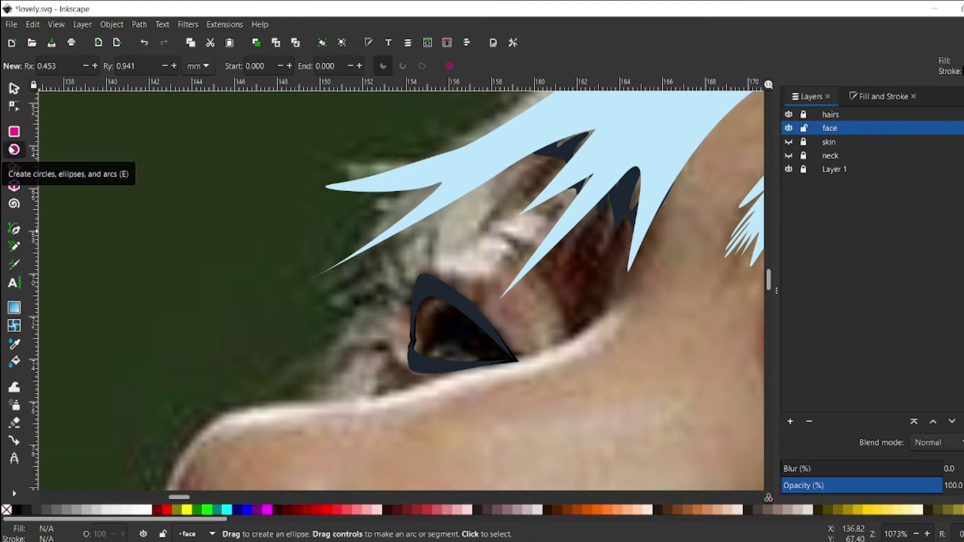
{"action": "key", "text": "b"}
{"action": "left_click", "coordinate": [455, 300]}
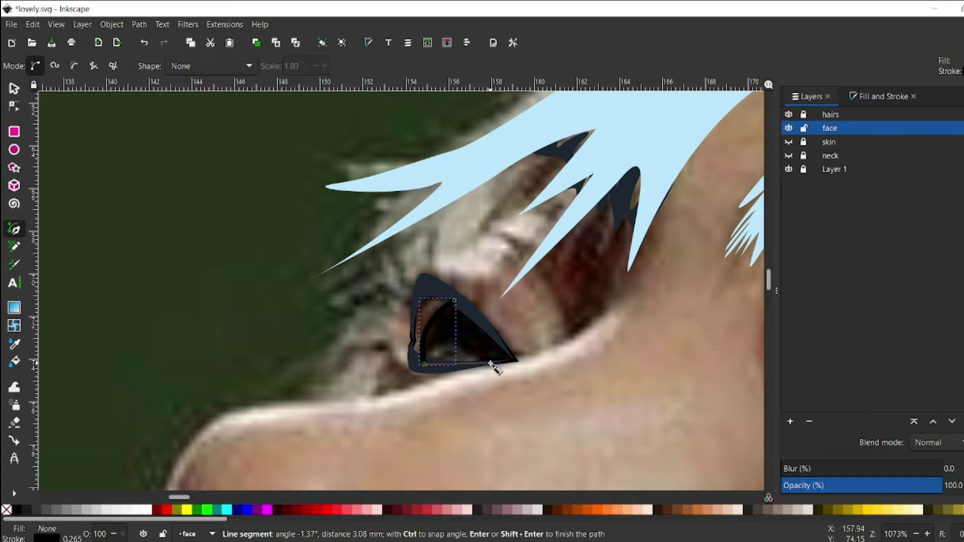
{"action": "scroll", "coordinate": [321, 379], "scroll_direction": "down", "scroll_amount": 5}
{"action": "key", "text": "d"}
{"action": "key", "text": "g"}
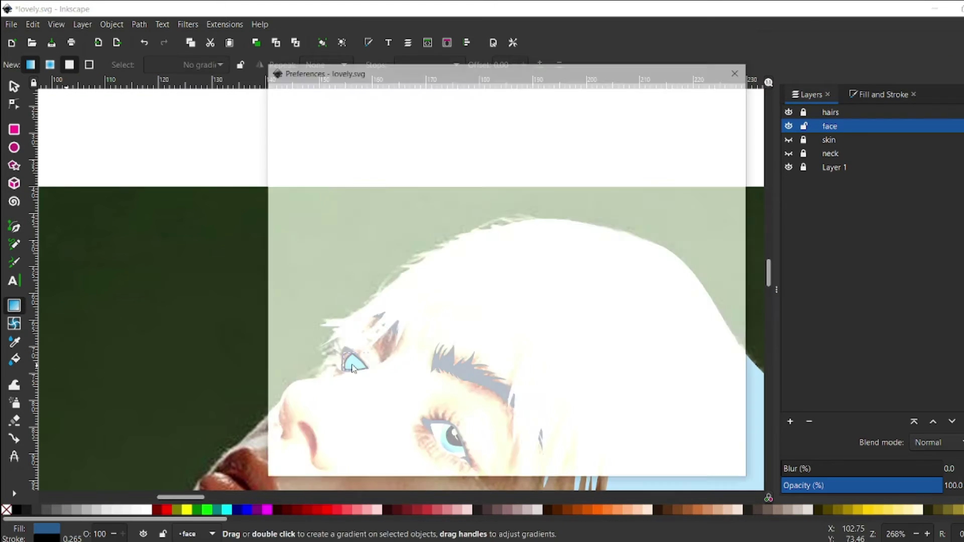
{"action": "scroll", "coordinate": [362, 371], "scroll_direction": "up", "scroll_amount": 4}
{"action": "left_click_drag", "start_coordinate": [343, 356], "coordinate": [385, 373]}
{"action": "scroll", "coordinate": [393, 384], "scroll_direction": "down", "scroll_amount": 8}
{"action": "key", "text": "d"}
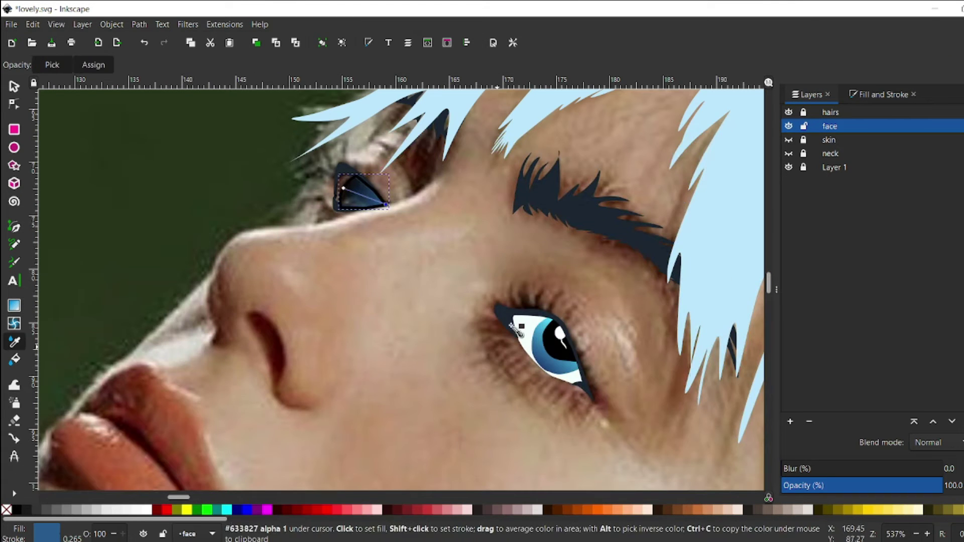
{"action": "left_click", "coordinate": [549, 346]}
{"action": "key", "text": "s"}
Paste a copy of the near eye's pupil and highlight onto the far eye, tilted to fit
{"action": "left_click", "coordinate": [386, 240]}
{"action": "left_click", "coordinate": [557, 346]}
{"action": "key", "text": "ctrl+v"}
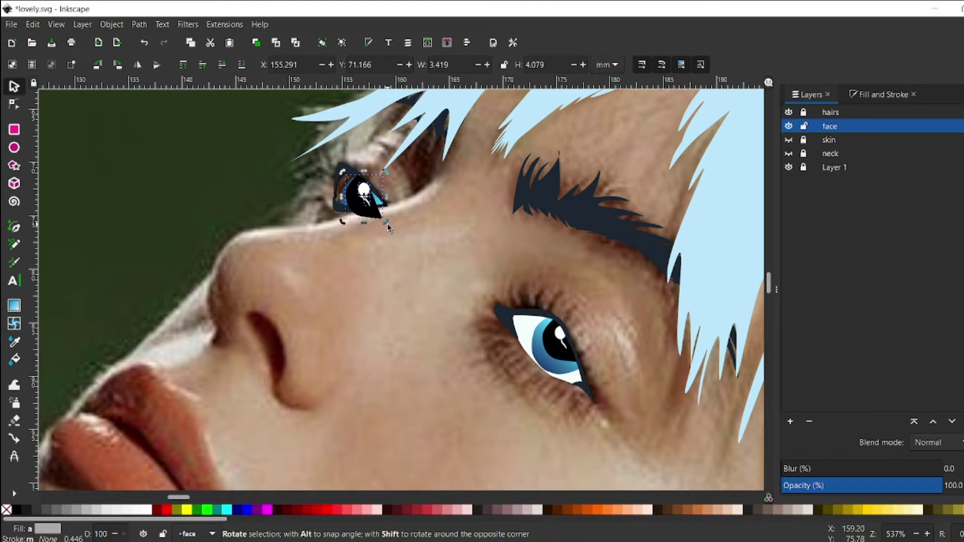
{"action": "left_click_drag", "start_coordinate": [395, 221], "coordinate": [392, 219]}
{"action": "key", "text": "Escape"}
Check the far eye's outline colour, then zoom out to the whole drawing
{"action": "left_click", "coordinate": [363, 209]}
{"action": "scroll", "coordinate": [364, 210], "scroll_direction": "up", "scroll_amount": 3}
{"action": "key", "text": "d"}
{"action": "scroll", "coordinate": [485, 346], "scroll_direction": "up", "scroll_amount": 2}
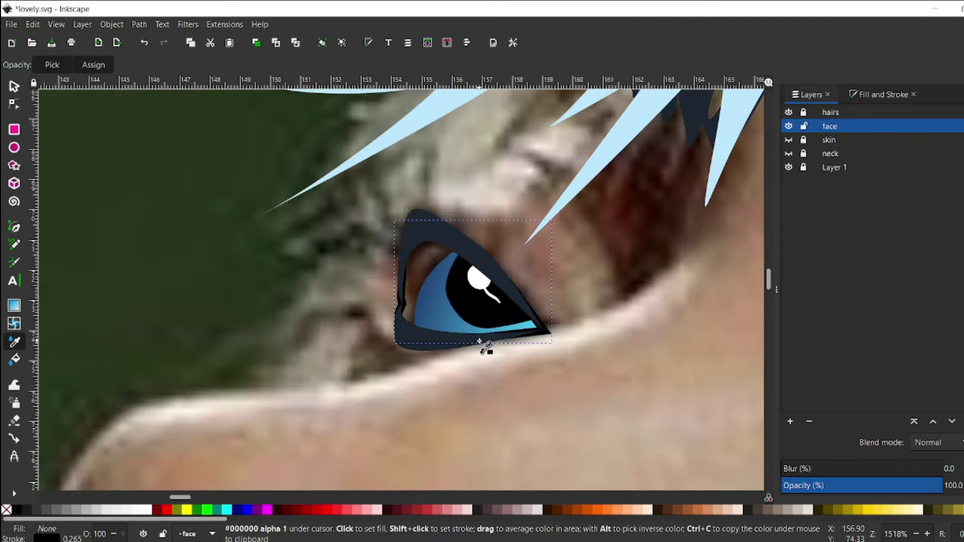
{"action": "scroll", "coordinate": [486, 347], "scroll_direction": "down", "scroll_amount": 5}
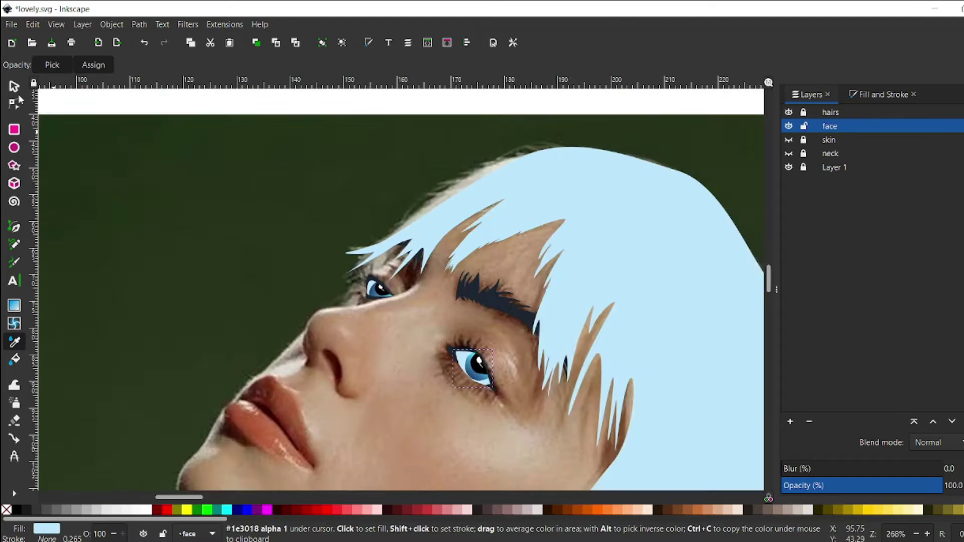
{"action": "left_click", "coordinate": [14, 86]}
{"action": "key", "text": "5"}
{"action": "key", "text": "Escape"}
Hide the skin layer to reveal the mouth in the photo
{"action": "scroll", "coordinate": [475, 287], "scroll_direction": "down", "scroll_amount": 3}
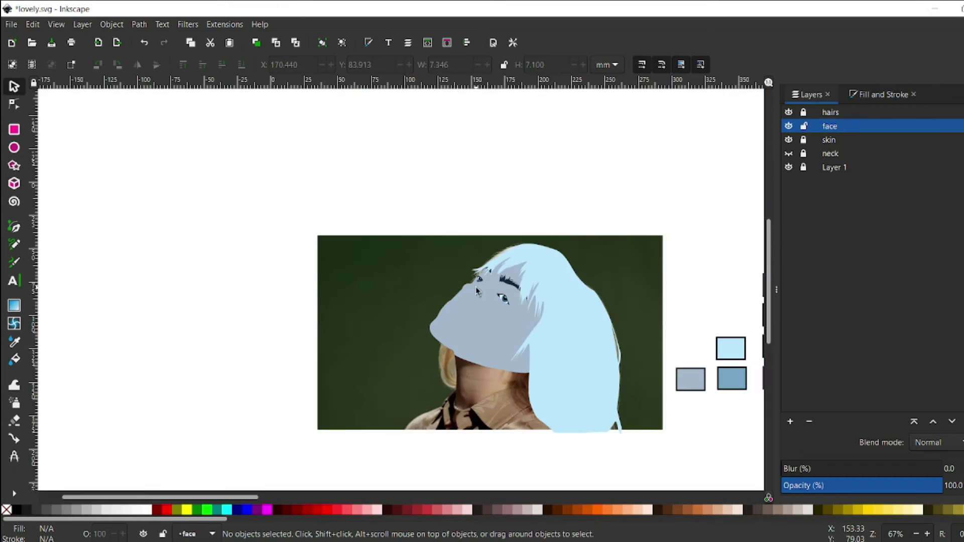
{"action": "scroll", "coordinate": [474, 287], "scroll_direction": "up", "scroll_amount": 5}
{"action": "scroll", "coordinate": [206, 296], "scroll_direction": "down", "scroll_amount": 3}
{"action": "scroll", "coordinate": [768, 280], "scroll_direction": "up", "scroll_amount": 1}
{"action": "left_click", "coordinate": [788, 140]}
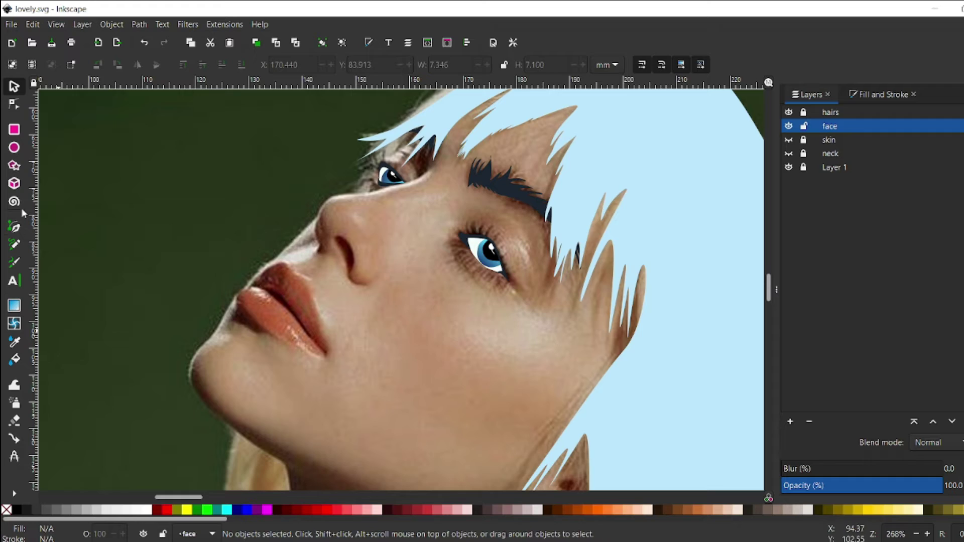
Trace the upper lip and fill it grey-blue
{"action": "left_click", "coordinate": [14, 226]}
{"action": "scroll", "coordinate": [278, 259], "scroll_direction": "up", "scroll_amount": 2}
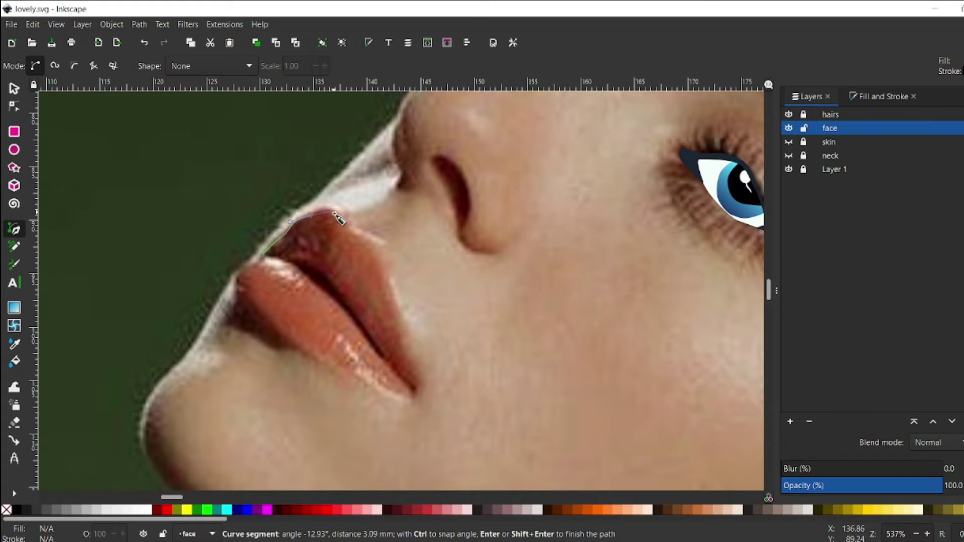
{"action": "key", "text": "Return"}
{"action": "key", "text": "5"}
{"action": "key", "text": "d"}
{"action": "left_click", "coordinate": [667, 323]}
{"action": "scroll", "coordinate": [424, 256], "scroll_direction": "up", "scroll_amount": 4}
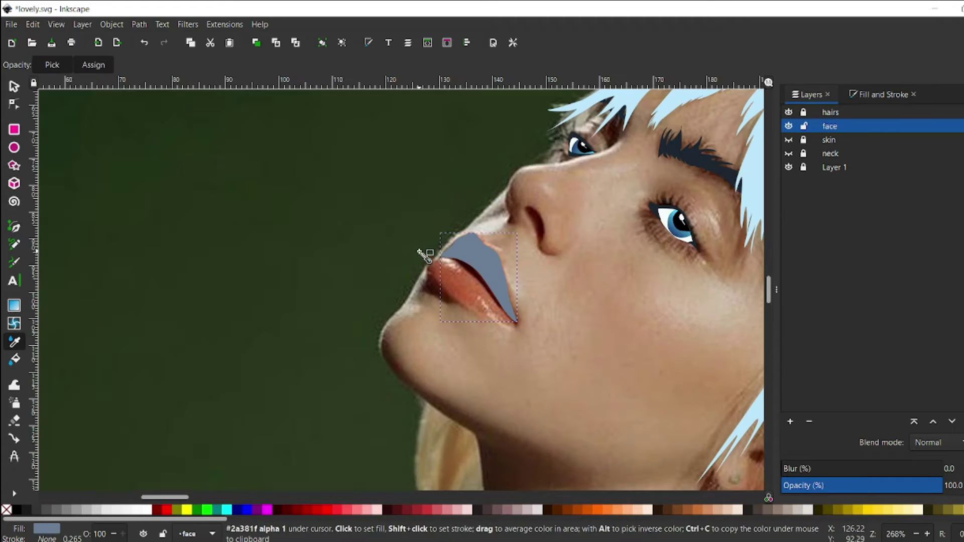
Trace the lower lip and fill it grey-blue
{"action": "key", "text": "b"}
{"action": "scroll", "coordinate": [401, 243], "scroll_direction": "up", "scroll_amount": 3}
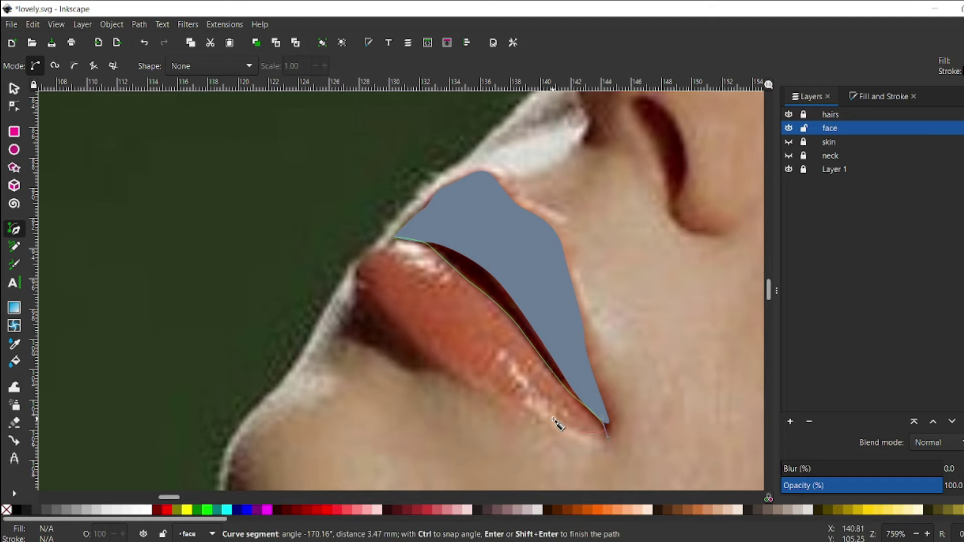
{"action": "left_click", "coordinate": [359, 298]}
{"action": "key", "text": "d"}
{"action": "left_click", "coordinate": [482, 226]}
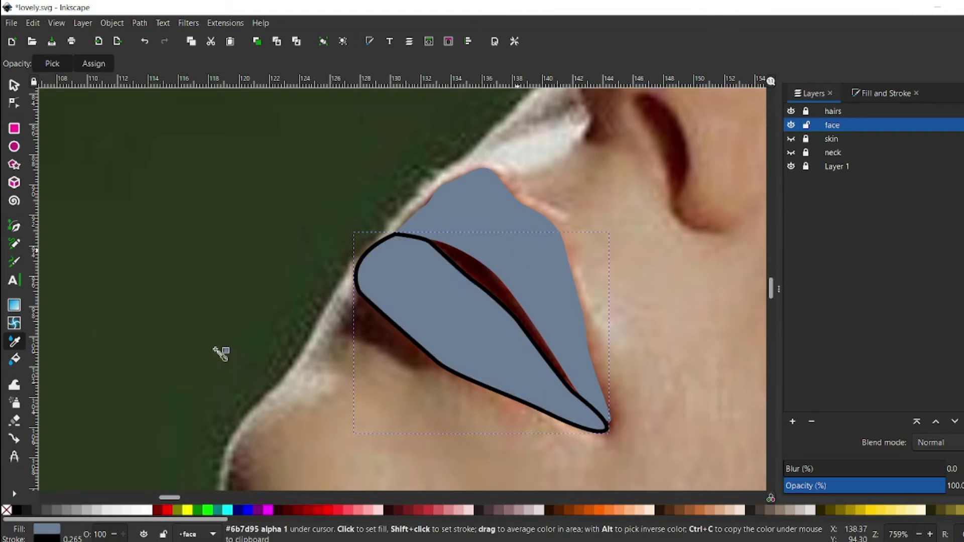
{"action": "scroll", "coordinate": [452, 301], "scroll_direction": "down", "scroll_amount": 2}
Remove the fill from both lip shapes
{"action": "key", "text": "s"}
{"action": "scroll", "coordinate": [189, 177], "scroll_direction": "down", "scroll_amount": 2}
{"action": "key", "text": "Escape"}
{"action": "key", "text": "ctrl+a"}
{"action": "left_click", "coordinate": [15, 510]}
{"action": "key", "text": "Escape"}
{"action": "scroll", "coordinate": [465, 334], "scroll_direction": "up", "scroll_amount": 4}
Trace the line between the lips and fill it dark blue-grey
{"action": "key", "text": "b"}
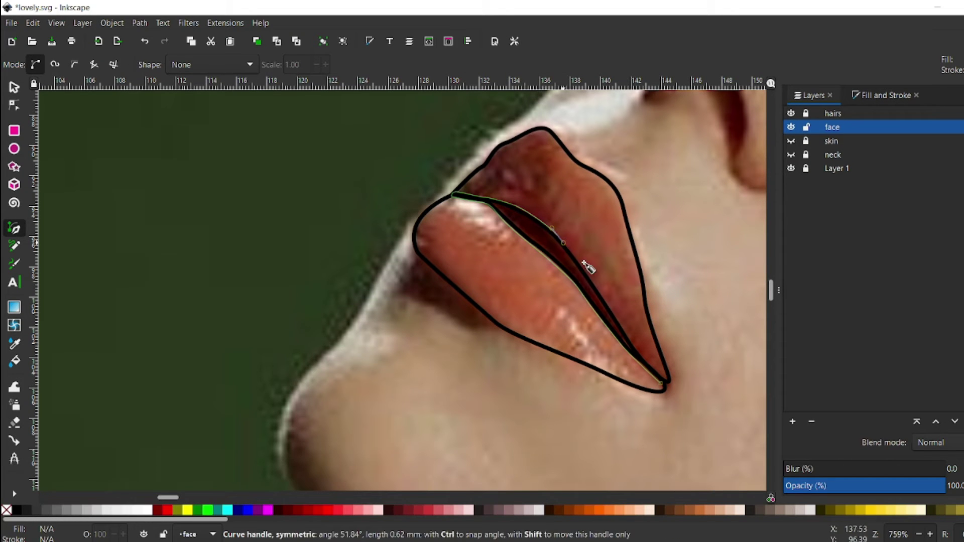
{"action": "key", "text": "5"}
{"action": "key", "text": "d"}
{"action": "left_click", "coordinate": [647, 395]}
{"action": "key", "text": "s"}
{"action": "scroll", "coordinate": [211, 394], "scroll_direction": "up", "scroll_amount": 3}
Refill both lips with the blue-grey swatch
{"action": "key", "text": "5"}
{"action": "key", "text": "d"}
{"action": "left_click", "coordinate": [522, 441]}
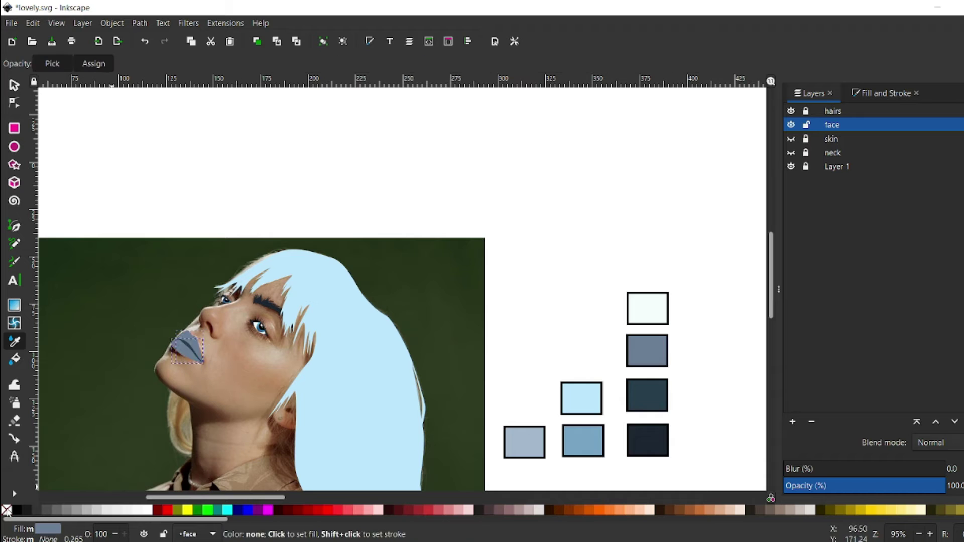
{"action": "key", "text": "s"}
{"action": "scroll", "coordinate": [465, 296], "scroll_direction": "down", "scroll_amount": 2}
{"action": "key", "text": "Escape"}
{"action": "scroll", "coordinate": [464, 296], "scroll_direction": "up", "scroll_amount": 4}
Trace a curved shading shape on the upper lip and fill it with swatch blue-grey
{"action": "scroll", "coordinate": [372, 299], "scroll_direction": "down", "scroll_amount": 4}
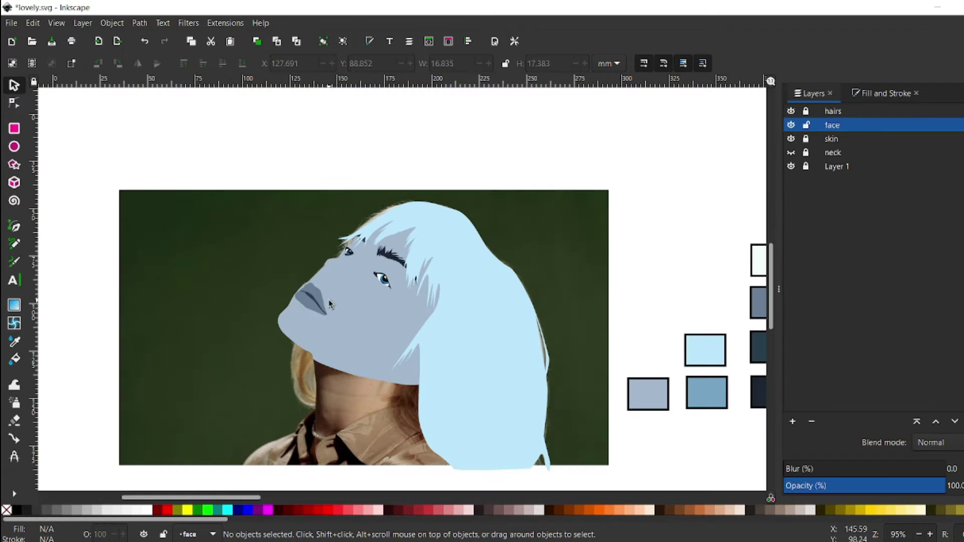
{"action": "left_click", "coordinate": [358, 339]}
{"action": "scroll", "coordinate": [358, 340], "scroll_direction": "up", "scroll_amount": 3}
{"action": "key", "text": "b"}
{"action": "scroll", "coordinate": [484, 312], "scroll_direction": "up", "scroll_amount": 5}
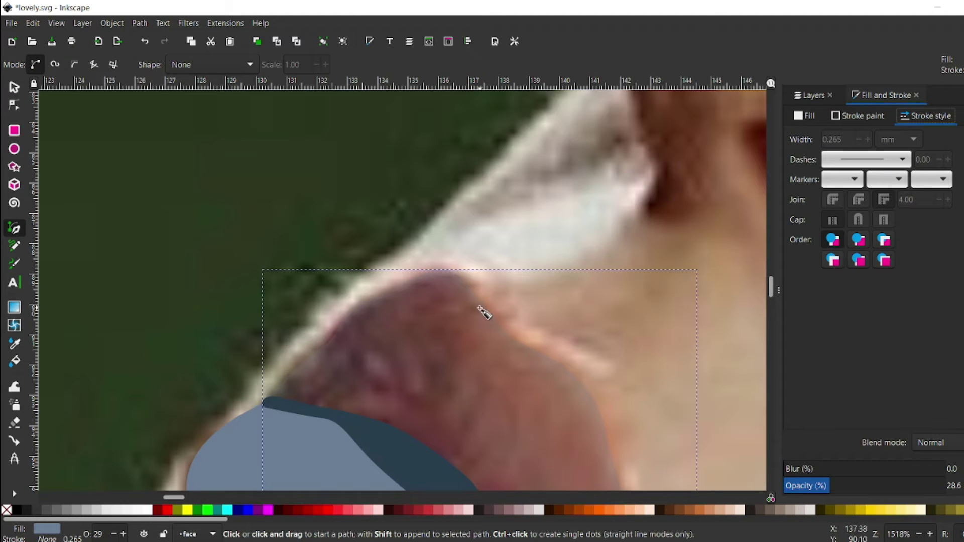
{"action": "left_click", "coordinate": [437, 274]}
{"action": "left_click_drag", "start_coordinate": [455, 329], "coordinate": [458, 376]}
{"action": "scroll", "coordinate": [459, 377], "scroll_direction": "down", "scroll_amount": 2}
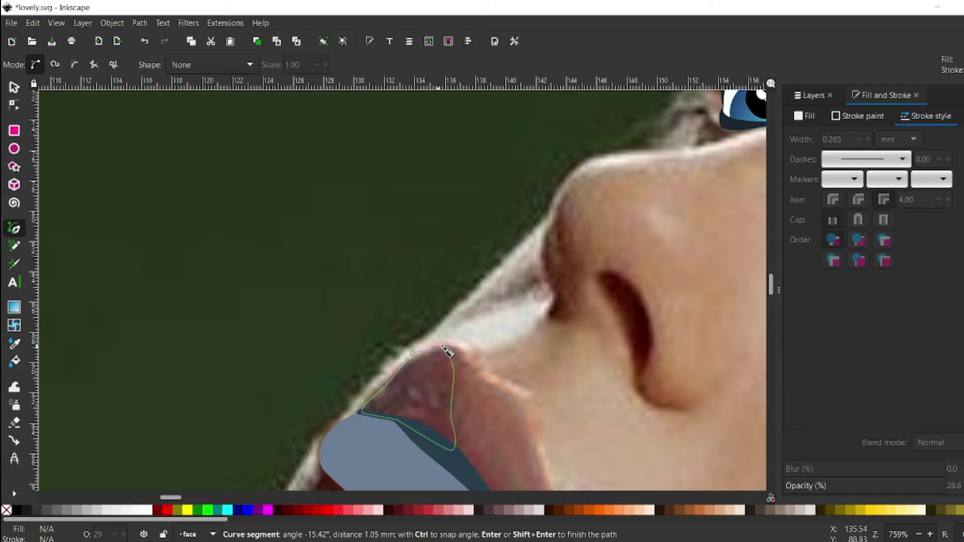
{"action": "left_click", "coordinate": [443, 347]}
{"action": "scroll", "coordinate": [444, 349], "scroll_direction": "down", "scroll_amount": 5}
{"action": "key", "text": "d"}
{"action": "left_click", "coordinate": [846, 485]}
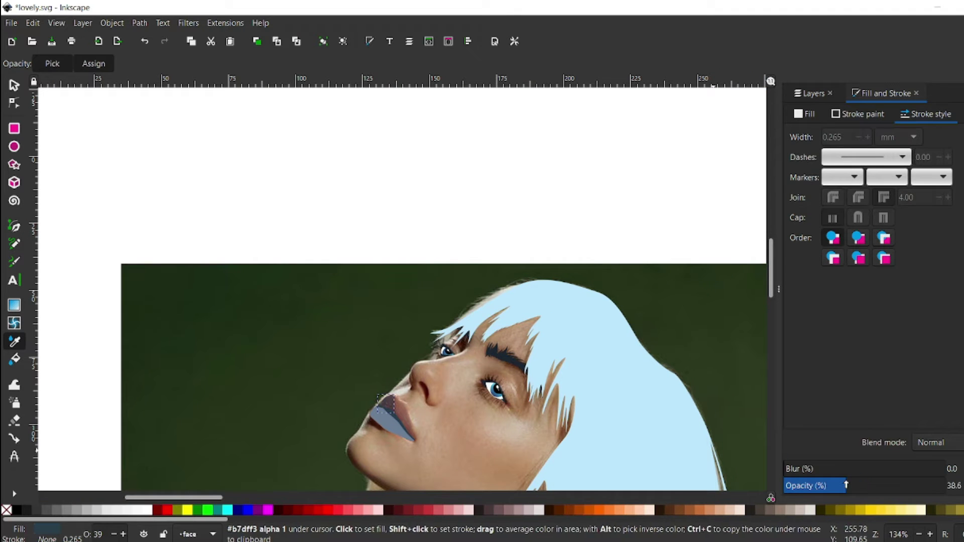
{"action": "key", "text": "s"}
{"action": "key", "text": "Escape"}
Add a white highlight shape at the lip edge
{"action": "scroll", "coordinate": [515, 402], "scroll_direction": "up", "scroll_amount": 1}
{"action": "left_click", "coordinate": [397, 291]}
{"action": "key", "text": "b"}
{"action": "scroll", "coordinate": [396, 280], "scroll_direction": "up", "scroll_amount": 1}
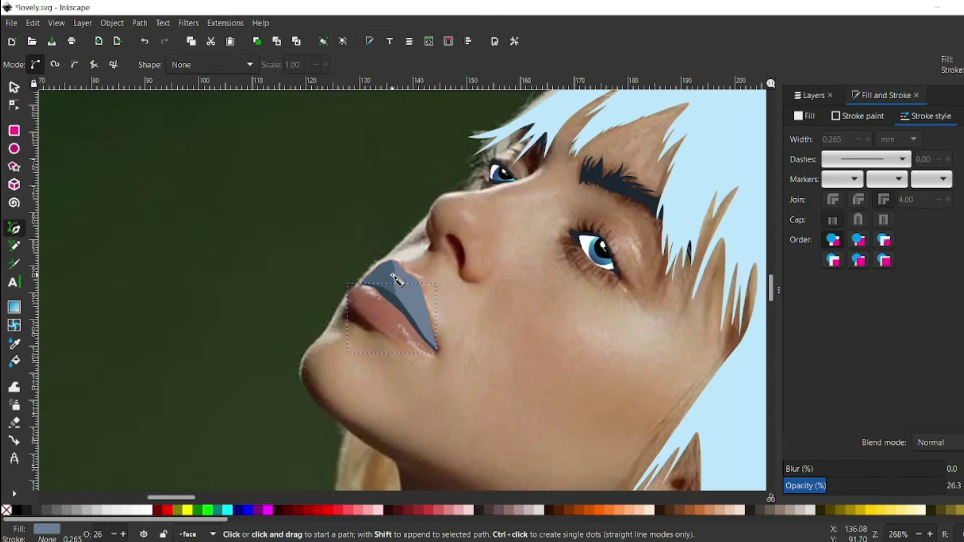
{"action": "scroll", "coordinate": [393, 276], "scroll_direction": "up", "scroll_amount": 3}
{"action": "left_click", "coordinate": [305, 300]}
{"action": "left_click", "coordinate": [305, 300]}
{"action": "scroll", "coordinate": [322, 339], "scroll_direction": "down", "scroll_amount": 3}
{"action": "key", "text": "d"}
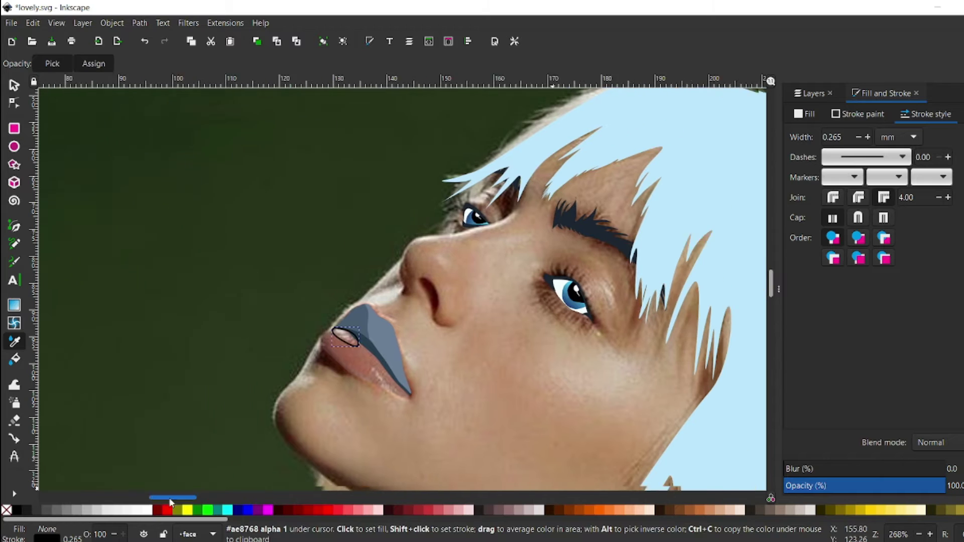
{"action": "left_click", "coordinate": [578, 125]}
{"action": "key", "text": "s"}
Add a second white highlight on the lower lip, then show the layers list
{"action": "key", "text": "b"}
{"action": "scroll", "coordinate": [335, 365], "scroll_direction": "up", "scroll_amount": 3}
{"action": "left_click", "coordinate": [317, 357]}
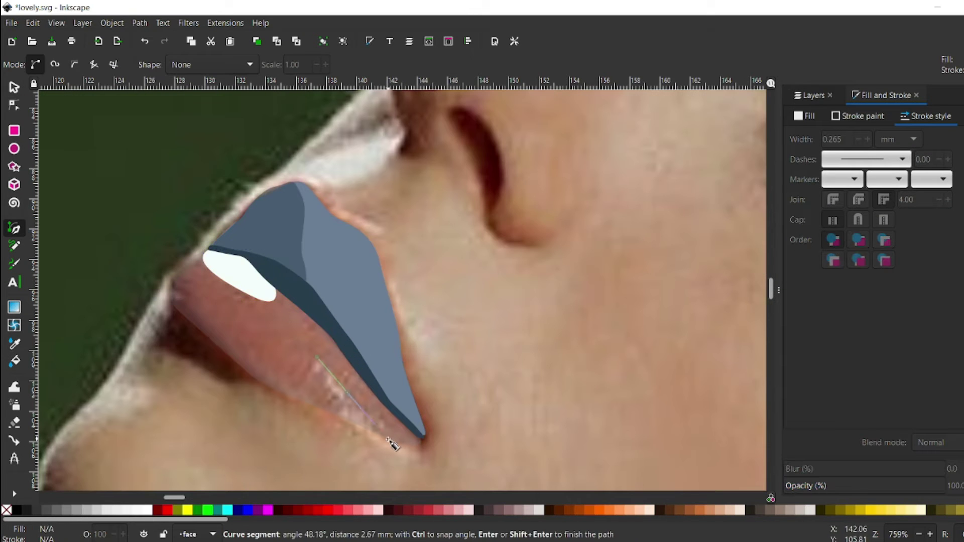
{"action": "left_click", "coordinate": [312, 360]}
{"action": "key", "text": "d"}
{"action": "left_click", "coordinate": [230, 280]}
{"action": "key", "text": "s"}
{"action": "scroll", "coordinate": [250, 338], "scroll_direction": "down", "scroll_amount": 4}
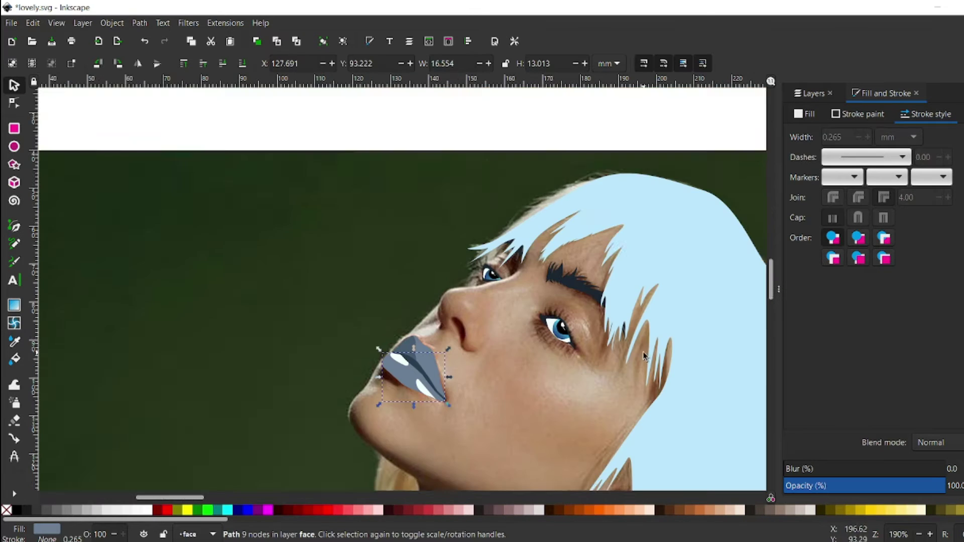
{"action": "left_click", "coordinate": [810, 93]}
{"action": "scroll", "coordinate": [312, 303], "scroll_direction": "up", "scroll_amount": 3}
Show the skin layer again and make the face layer the active layer
{"action": "left_click", "coordinate": [790, 139]}
{"action": "left_click", "coordinate": [371, 296]}
{"action": "left_click_drag", "start_coordinate": [944, 485], "coordinate": [852, 481]}
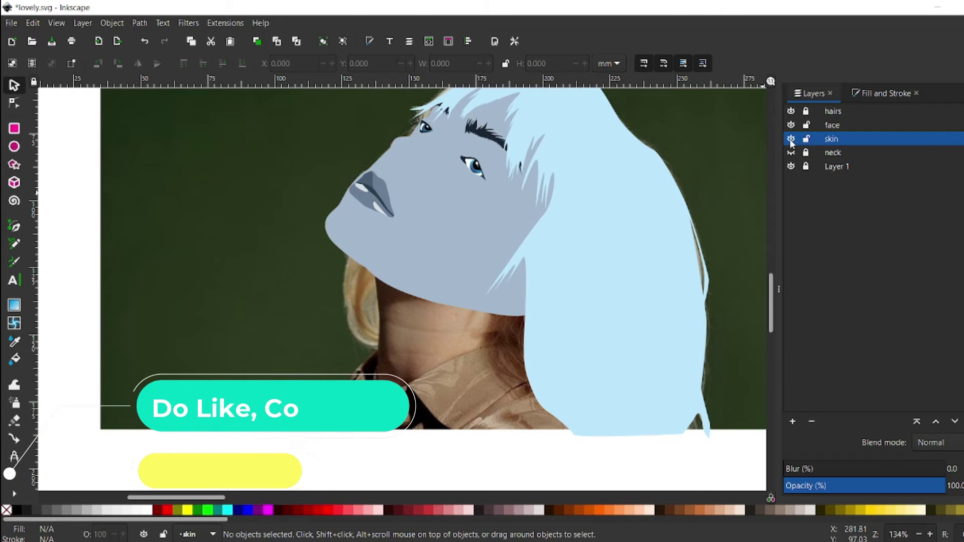
{"action": "left_click", "coordinate": [832, 125]}
{"action": "scroll", "coordinate": [394, 151], "scroll_direction": "up", "scroll_amount": 4}
Redraw the first nostril outline with the Pen tool and fill it dark navy
{"action": "left_click", "coordinate": [14, 228]}
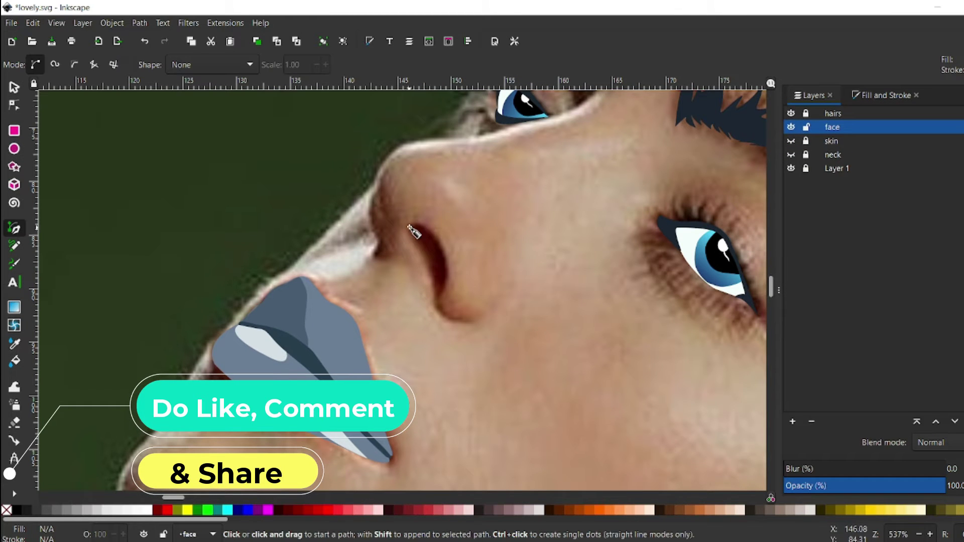
{"action": "key", "text": "ctrl+z"}
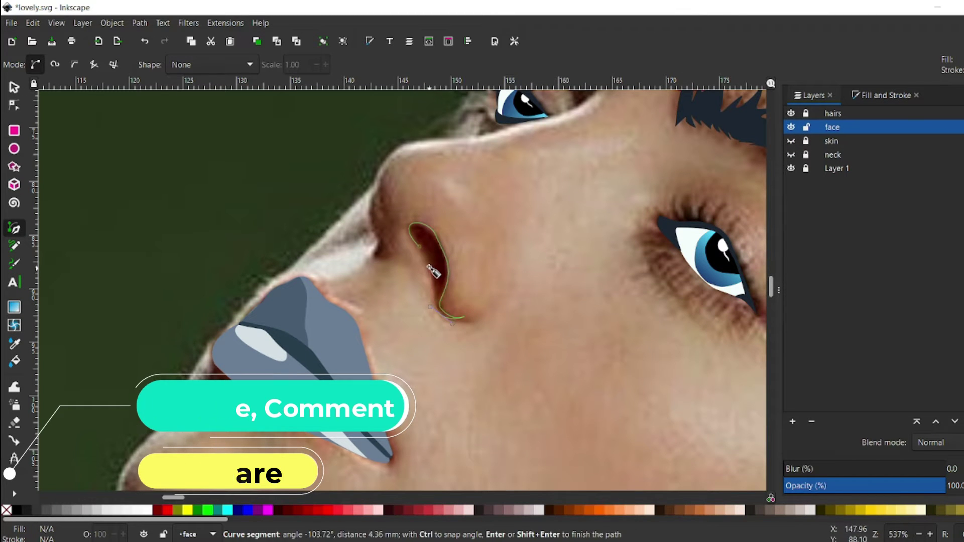
{"action": "left_click", "coordinate": [421, 245]}
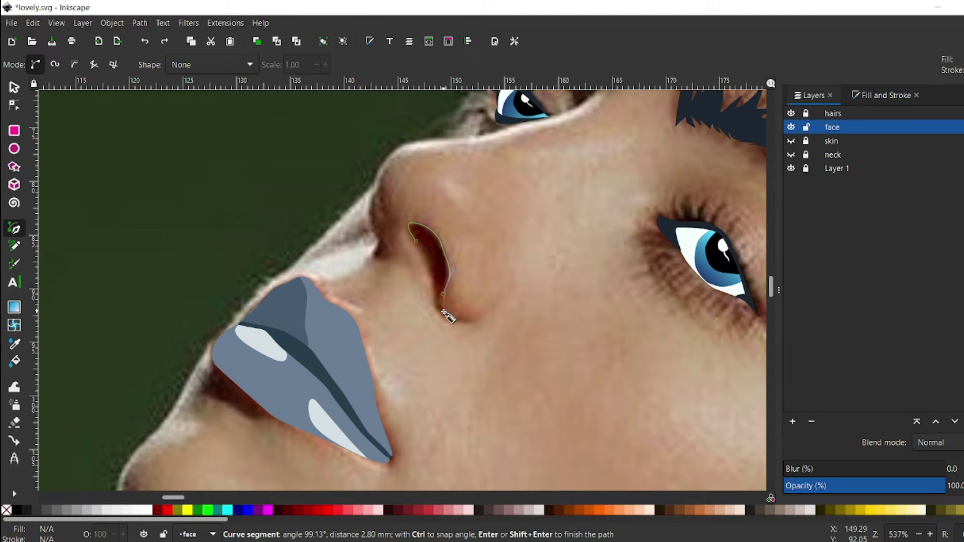
{"action": "left_click_drag", "start_coordinate": [421, 245], "coordinate": [421, 246]}
{"action": "key", "text": "d"}
{"action": "left_click", "coordinate": [667, 224]}
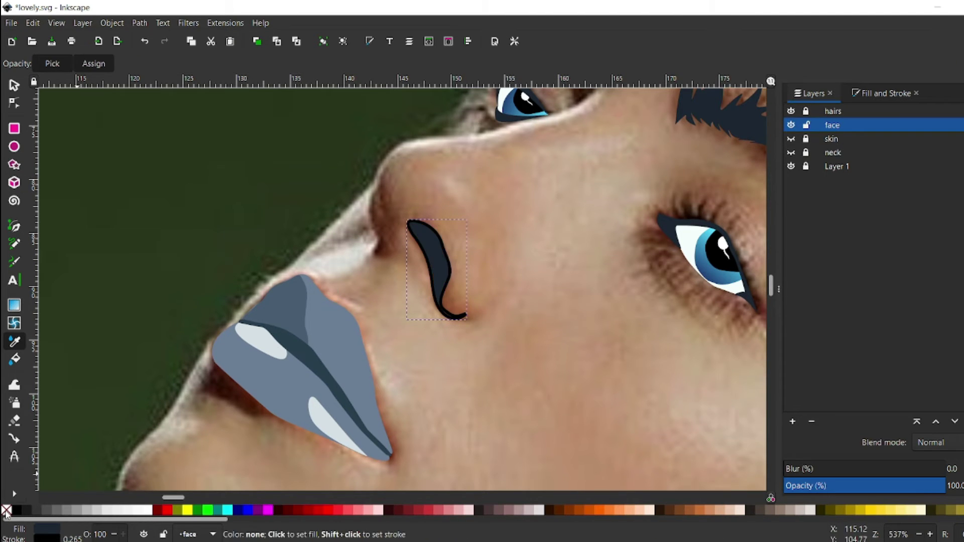
{"action": "scroll", "coordinate": [490, 325], "scroll_direction": "down", "scroll_amount": 4}
{"action": "key", "text": "b"}
Colour the second nostril shape navy, then hide the skin layer
{"action": "scroll", "coordinate": [468, 306], "scroll_direction": "up", "scroll_amount": 6}
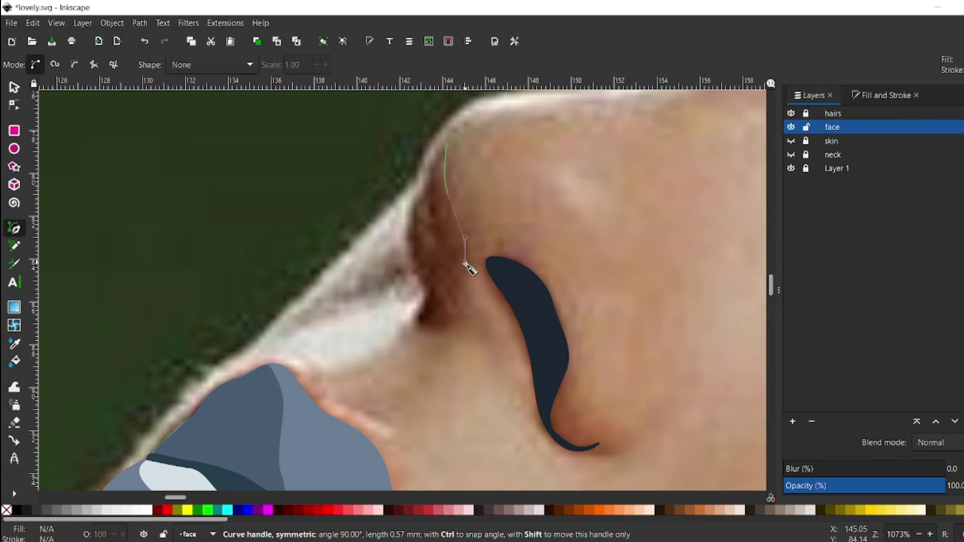
{"action": "scroll", "coordinate": [470, 269], "scroll_direction": "down", "scroll_amount": 2}
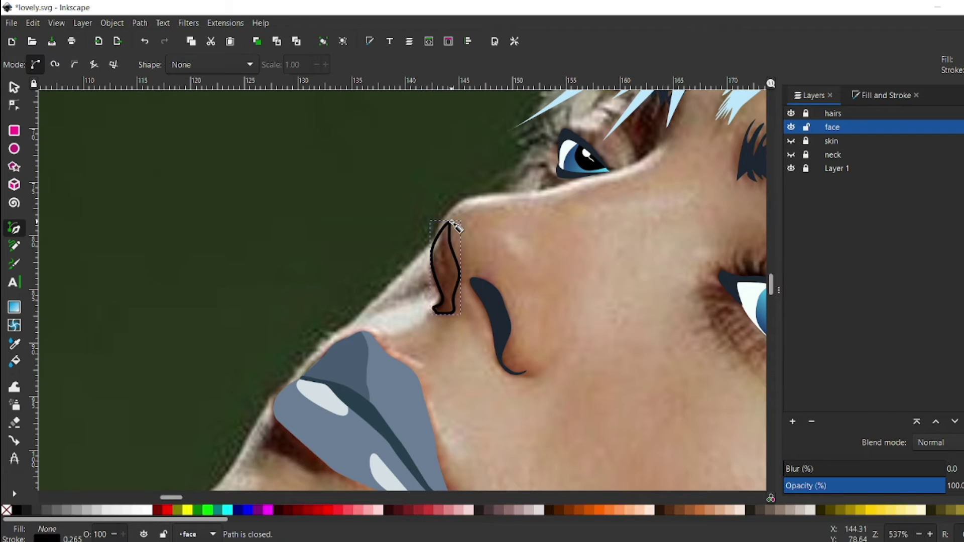
{"action": "key", "text": "d"}
{"action": "scroll", "coordinate": [454, 225], "scroll_direction": "down", "scroll_amount": 4}
{"action": "left_click", "coordinate": [618, 344]}
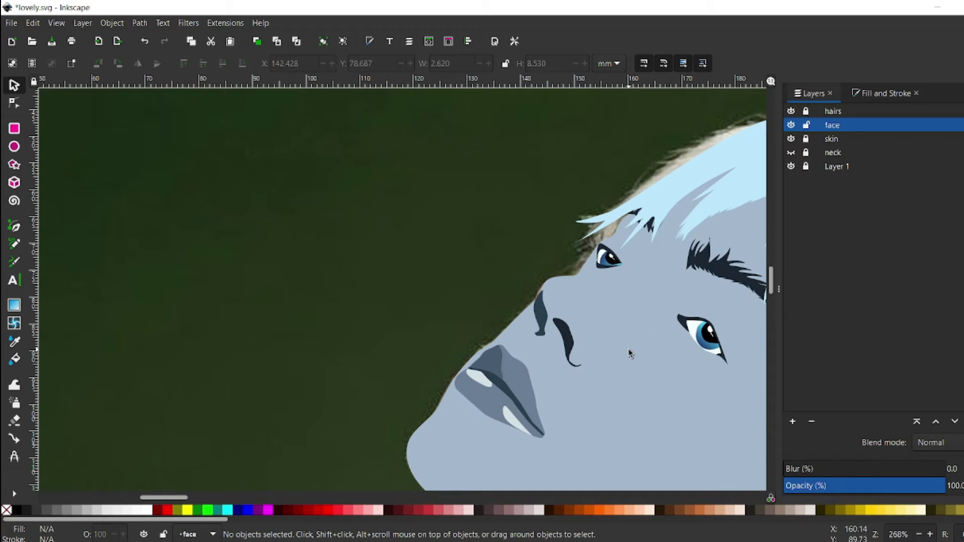
{"action": "left_click", "coordinate": [791, 138]}
Start a new layer and a path at the nostril top, then undo back to before the layer
{"action": "key", "text": "ctrl+shift+n"}
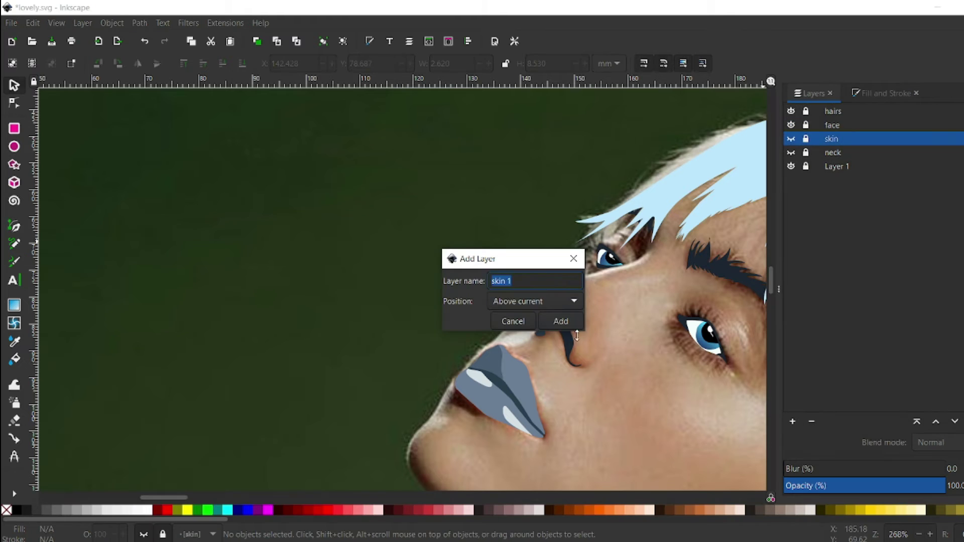
{"action": "type", "text": "face details"}
{"action": "key", "text": "Return"}
{"action": "key", "text": "b"}
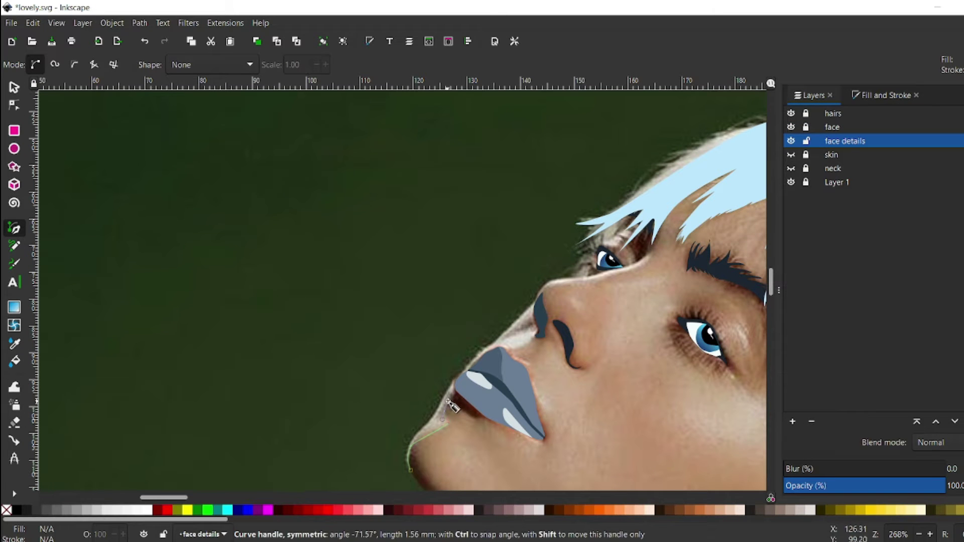
{"action": "left_click", "coordinate": [535, 309]}
{"action": "scroll", "coordinate": [535, 310], "scroll_direction": "up", "scroll_amount": 3}
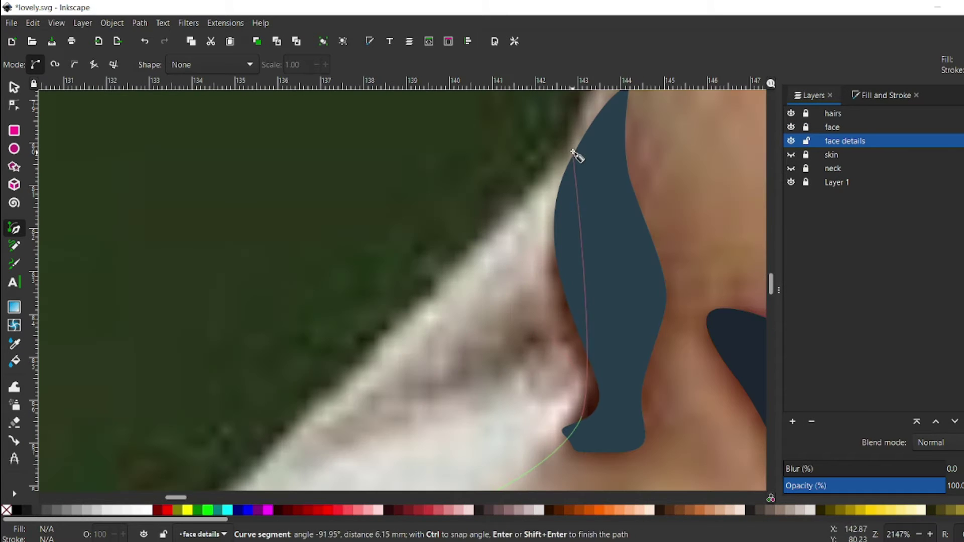
{"action": "key", "text": "ctrl+z"}
{"action": "key", "text": "ctrl+z"}
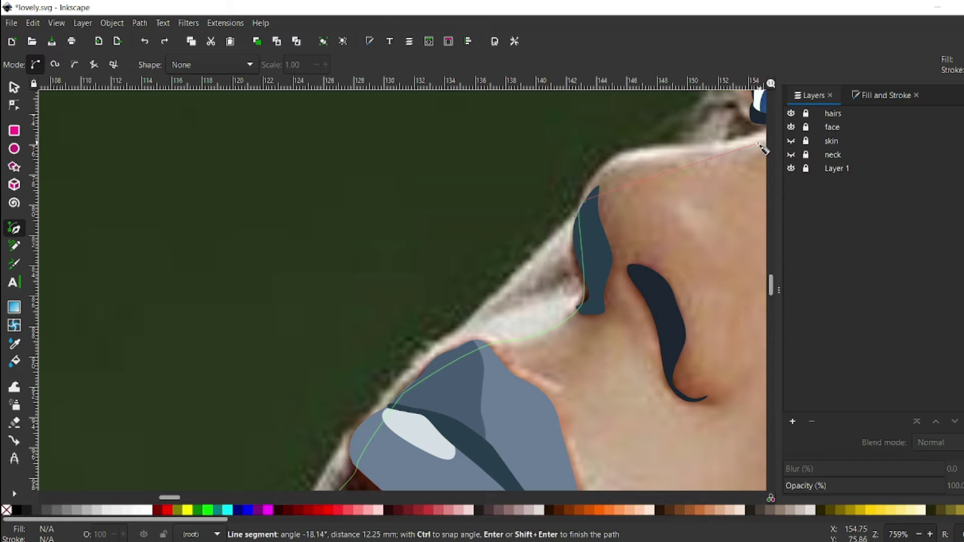
{"action": "key", "text": "ctrl+z"}
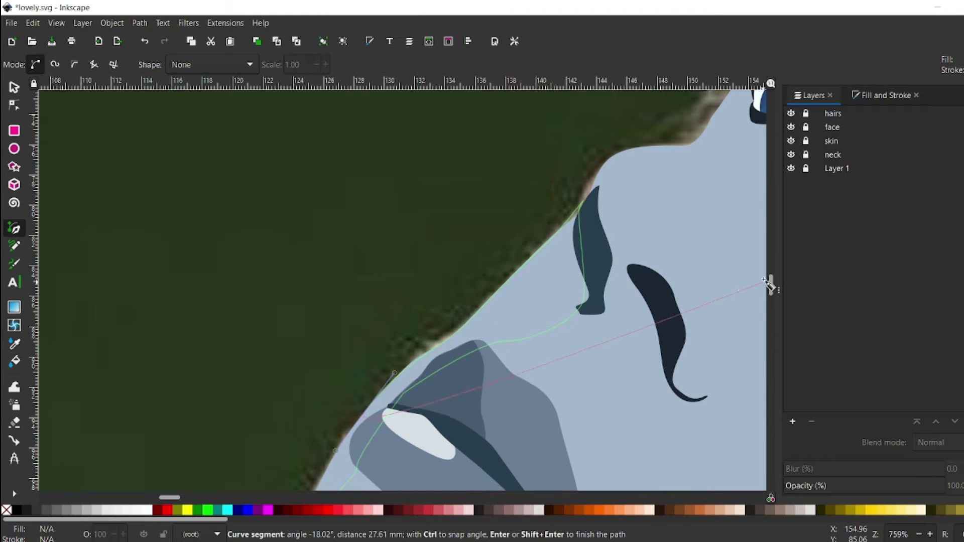
{"action": "scroll", "coordinate": [768, 284], "scroll_direction": "down", "scroll_amount": 10}
Finish the profile highlight path and fill it with a sampled pale colour
{"action": "key", "text": "Return"}
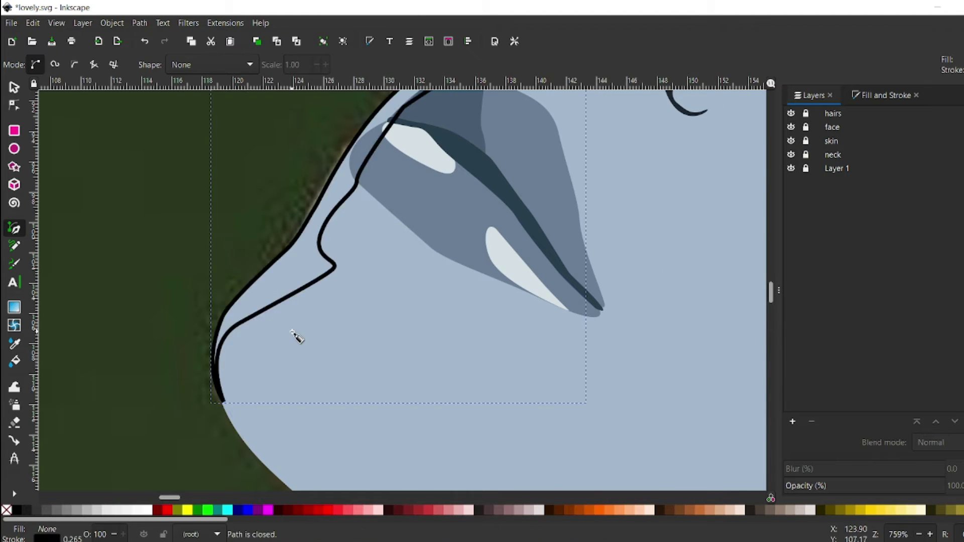
{"action": "key", "text": "5"}
{"action": "key", "text": "d"}
{"action": "left_click", "coordinate": [758, 271]}
{"action": "key", "text": "s"}
{"action": "key", "text": "Escape"}
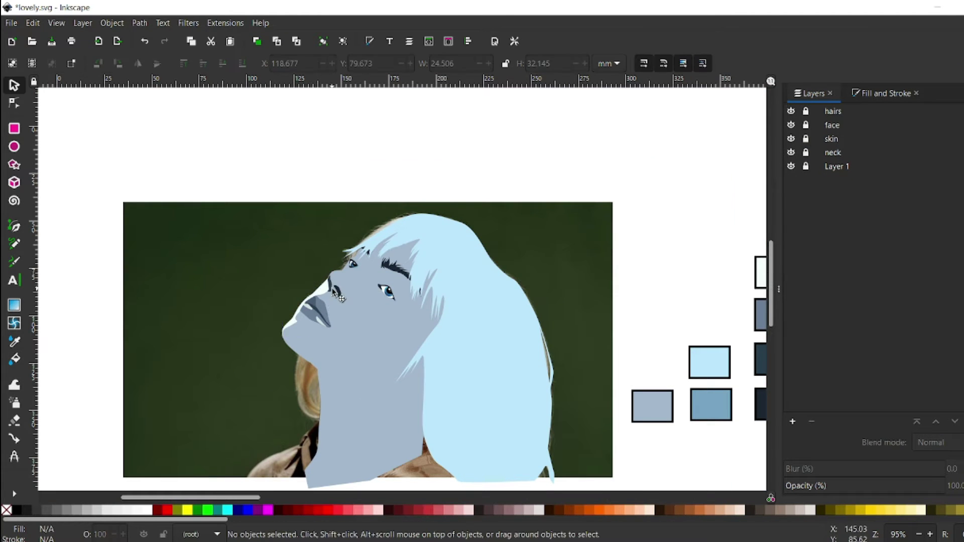
{"action": "scroll", "coordinate": [332, 289], "scroll_direction": "up", "scroll_amount": 3}
Add a 'face details' layer above skin and paste the highlight along the profile
{"action": "left_click", "coordinate": [831, 139]}
{"action": "key", "text": "ctrl+shift+n"}
{"action": "type", "text": "face details"}
{"action": "key", "text": "Return"}
{"action": "key", "text": "ctrl+v"}
{"action": "left_click_drag", "start_coordinate": [426, 338], "coordinate": [260, 336]}
{"action": "key", "text": "Escape"}
Make face details active and try shifting the pale highlight strip, undoing the move
{"action": "left_click", "coordinate": [847, 139]}
{"action": "scroll", "coordinate": [202, 402], "scroll_direction": "up", "scroll_amount": 2}
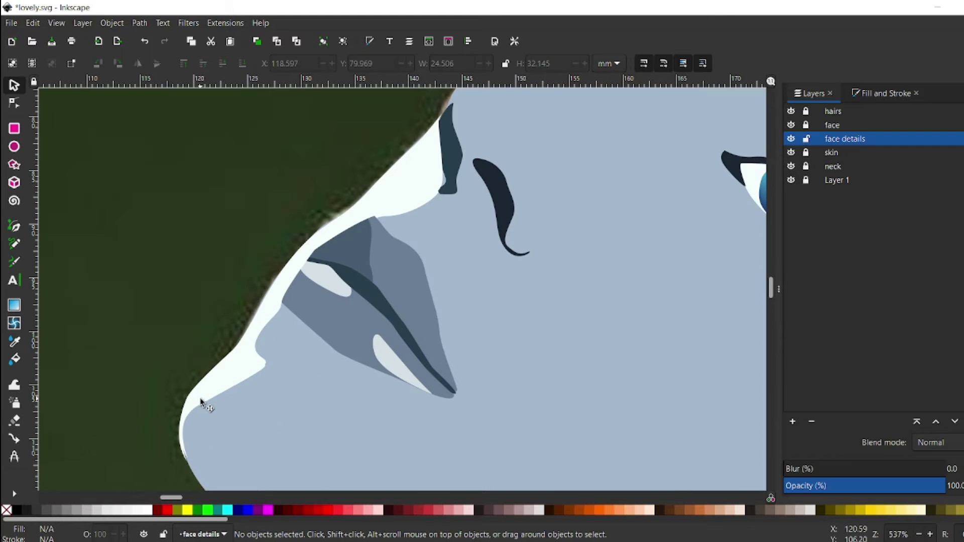
{"action": "left_click", "coordinate": [205, 404]}
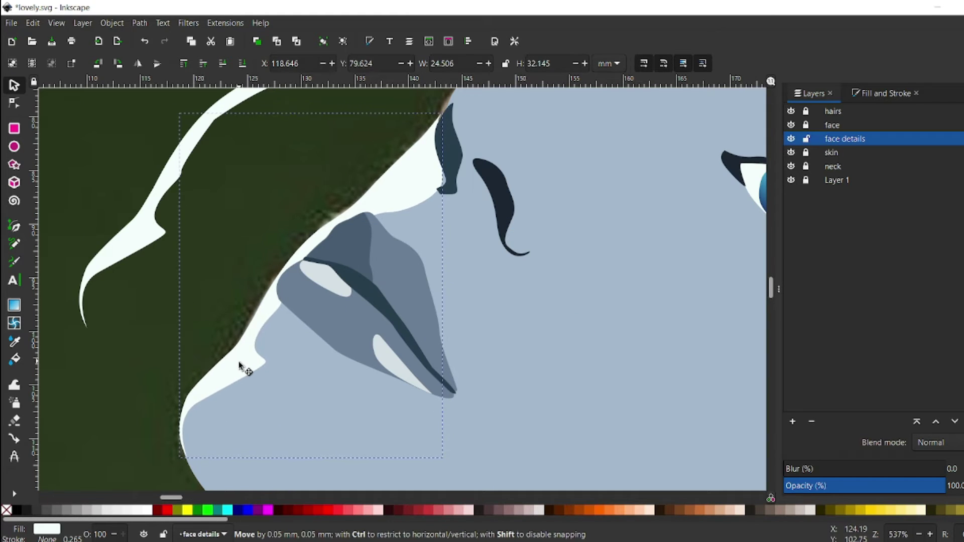
{"action": "left_click_drag", "start_coordinate": [237, 361], "coordinate": [274, 280]}
{"action": "key", "text": "Escape"}
{"action": "scroll", "coordinate": [479, 239], "scroll_direction": "down", "scroll_amount": 2}
{"action": "key", "text": "ctrl+z"}
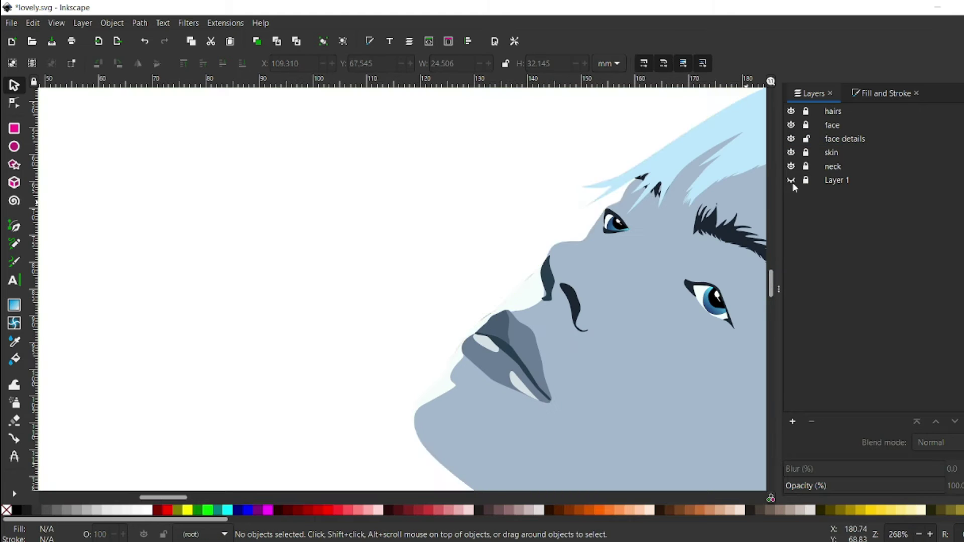
Adjust the highlight's node at the nostril with the Node tool
{"action": "scroll", "coordinate": [591, 282], "scroll_direction": "up", "scroll_amount": 6}
{"action": "key", "text": "n"}
{"action": "left_click_drag", "start_coordinate": [205, 100], "coordinate": [217, 103]}
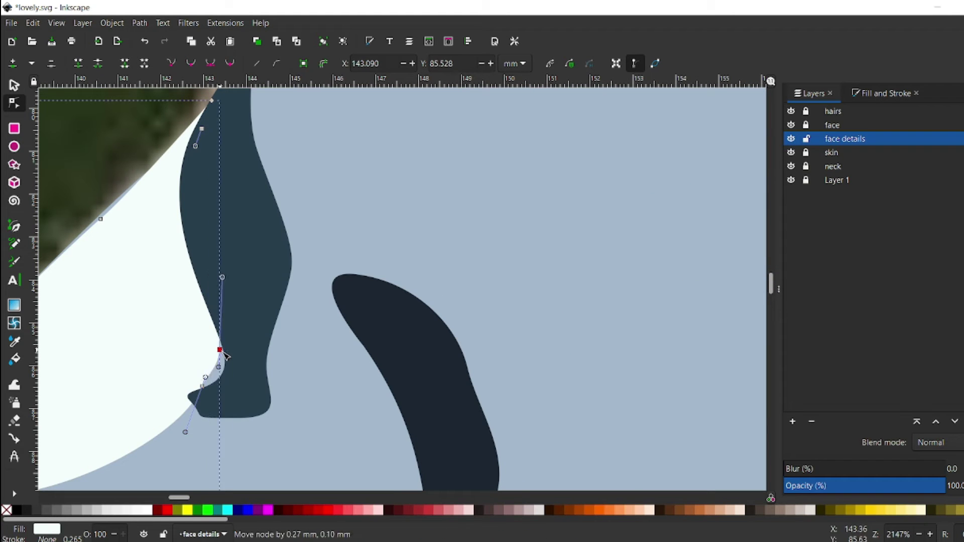
{"action": "key", "text": "Escape"}
{"action": "scroll", "coordinate": [294, 387], "scroll_direction": "down", "scroll_amount": 4}
{"action": "scroll", "coordinate": [602, 301], "scroll_direction": "down", "scroll_amount": 2}
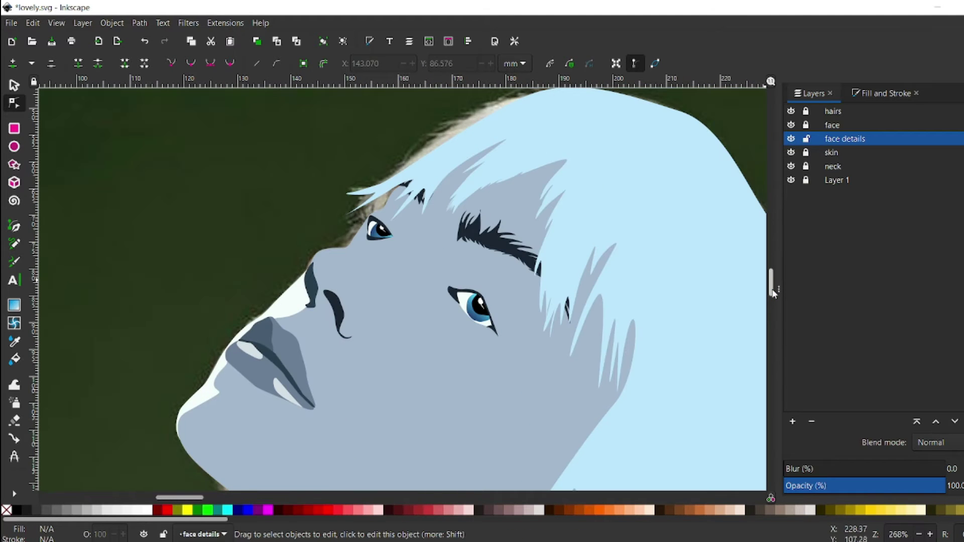
Hide the skin layer and draw the white highlight along the nose bridge
{"action": "left_click", "coordinate": [791, 152]}
{"action": "scroll", "coordinate": [167, 325], "scroll_direction": "up", "scroll_amount": 4}
{"action": "key", "text": "b"}
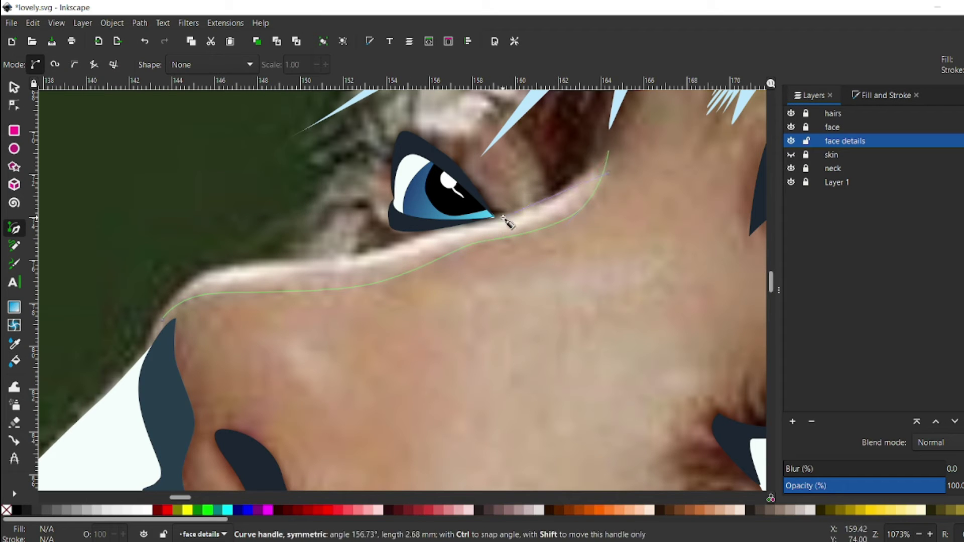
{"action": "key", "text": "Return"}
{"action": "scroll", "coordinate": [412, 291], "scroll_direction": "down", "scroll_amount": 4}
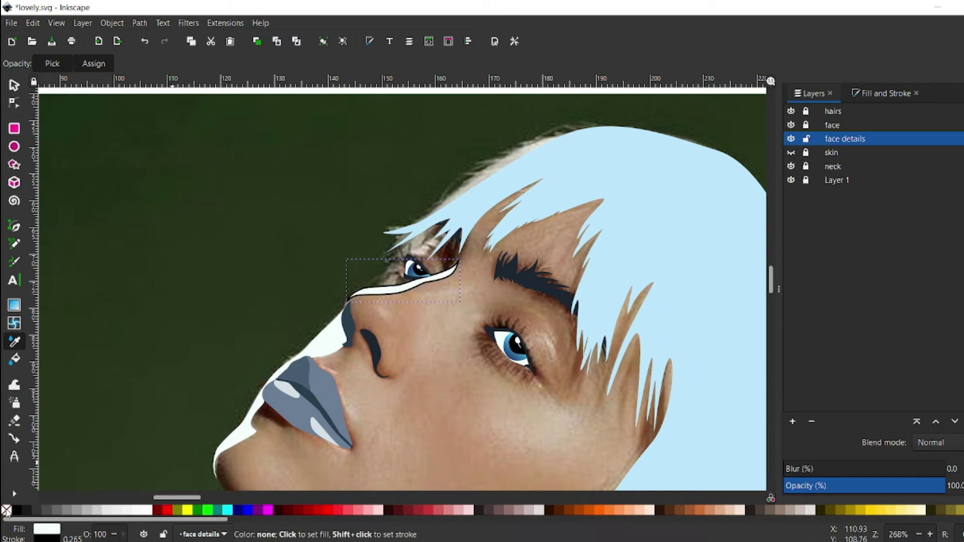
{"action": "scroll", "coordinate": [376, 288], "scroll_direction": "up", "scroll_amount": 2}
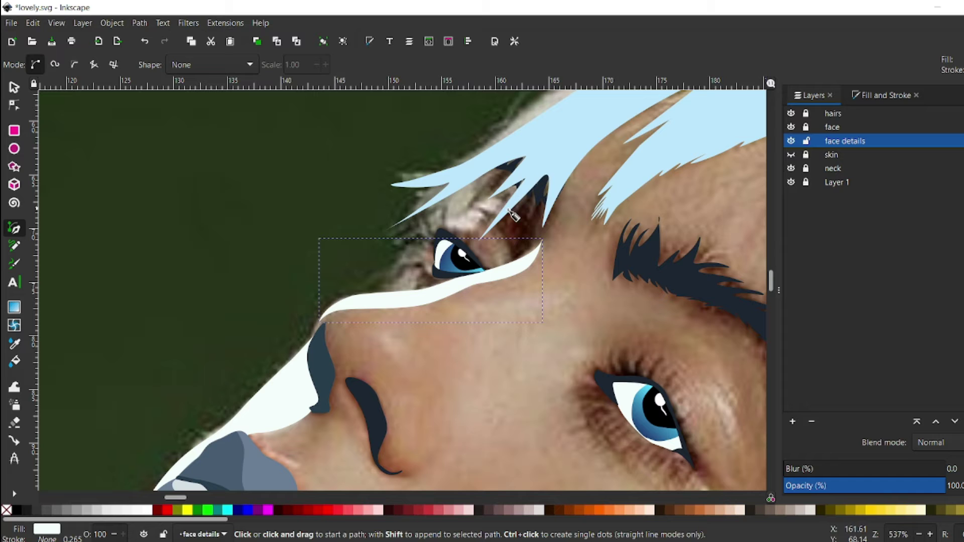
Hide the hairs layer and draw a pale white shape at the near eye's corner
{"action": "left_click", "coordinate": [790, 113]}
{"action": "left_click", "coordinate": [509, 165]}
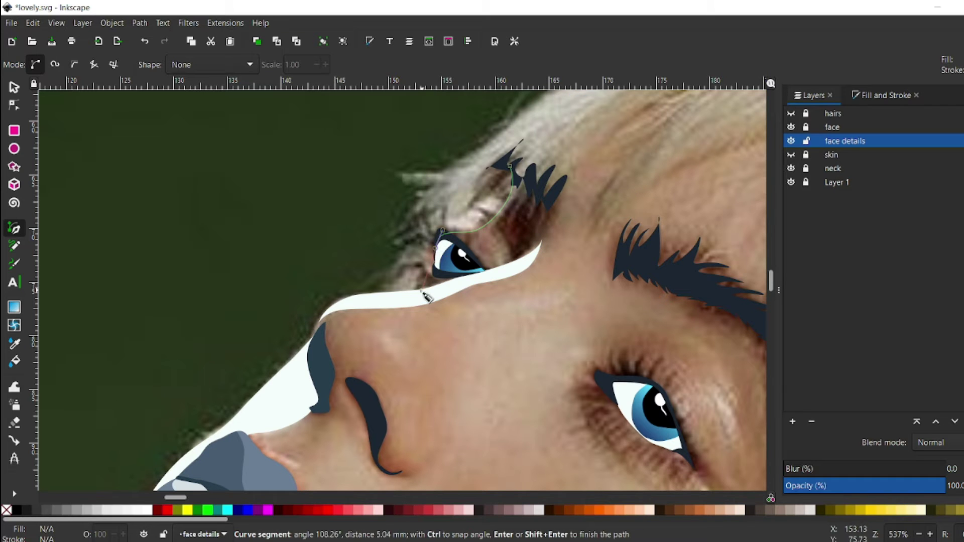
{"action": "left_click", "coordinate": [438, 232]}
{"action": "left_click", "coordinate": [510, 166]}
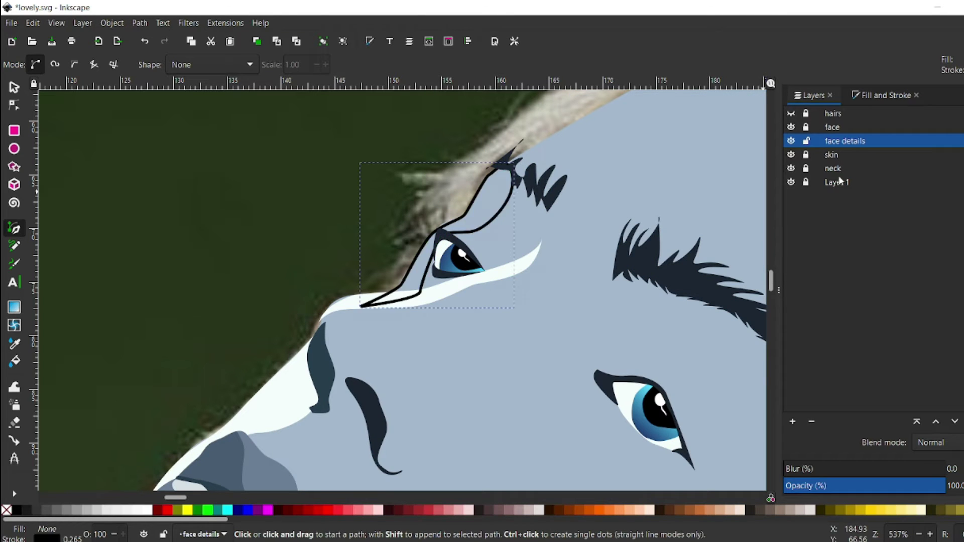
{"action": "left_click", "coordinate": [790, 154]}
{"action": "left_click", "coordinate": [14, 344]}
{"action": "left_click", "coordinate": [507, 263]}
{"action": "left_click", "coordinate": [14, 86]}
Lower the pale eye-corner shape's opacity to about half in Fill and Stroke
{"action": "left_click", "coordinate": [884, 92]}
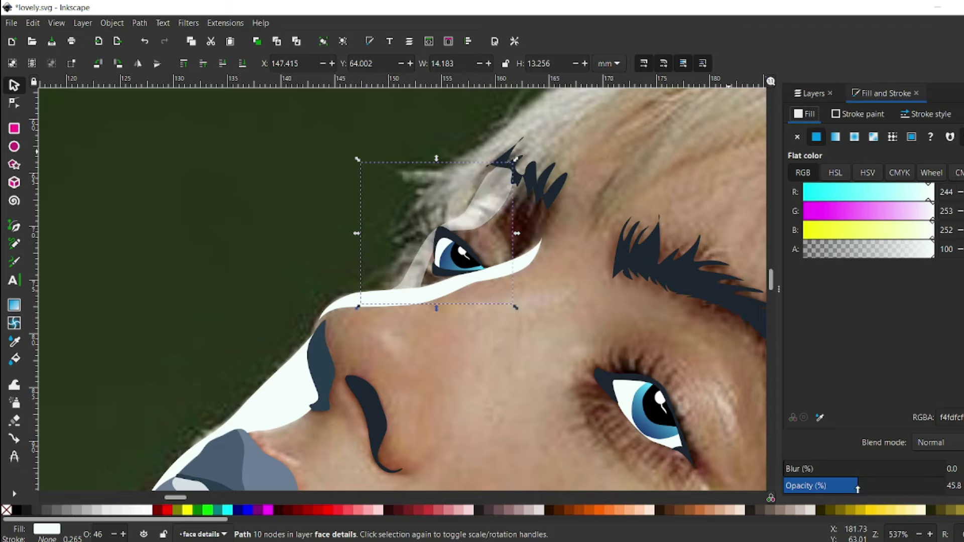
{"action": "left_click", "coordinate": [813, 93]}
{"action": "left_click", "coordinate": [791, 152]}
{"action": "scroll", "coordinate": [451, 276], "scroll_direction": "up", "scroll_amount": 3}
{"action": "left_click", "coordinate": [884, 93]}
{"action": "left_click_drag", "start_coordinate": [943, 485], "coordinate": [872, 486]}
{"action": "key", "text": "Escape"}
Show the hairs layer again and hide the skin layer
{"action": "scroll", "coordinate": [451, 276], "scroll_direction": "down", "scroll_amount": 3}
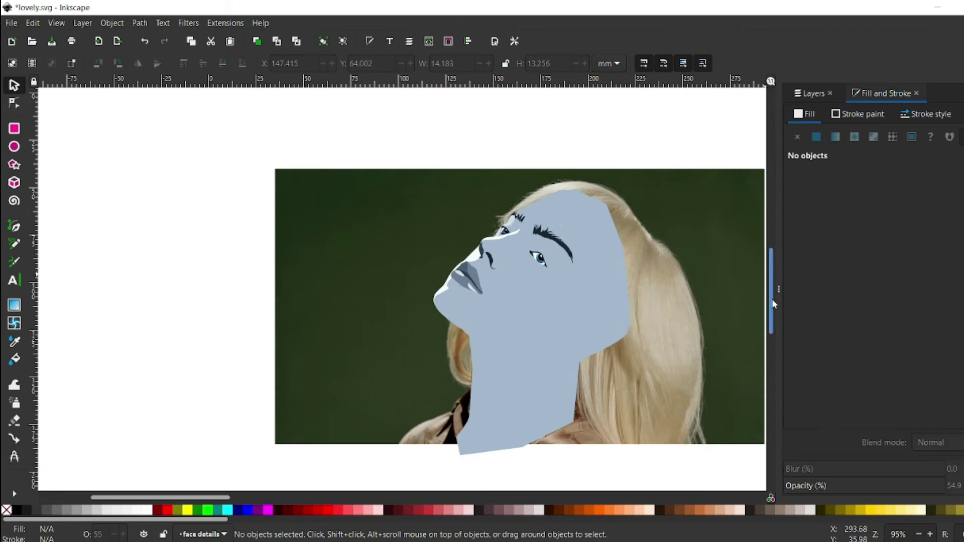
{"action": "left_click", "coordinate": [813, 93]}
{"action": "left_click", "coordinate": [791, 111]}
{"action": "scroll", "coordinate": [451, 276], "scroll_direction": "up", "scroll_amount": 3}
{"action": "left_click", "coordinate": [791, 153]}
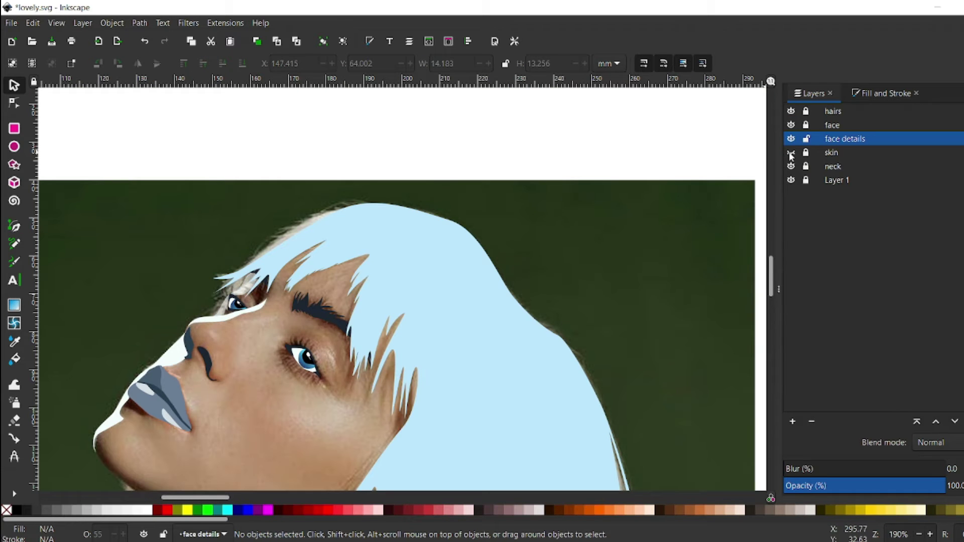
Hide the neck layer and trace a shading path from the chin along the jawline and down the neck
{"action": "scroll", "coordinate": [771, 271], "scroll_direction": "down", "scroll_amount": 3}
{"action": "left_click", "coordinate": [791, 166]}
{"action": "left_click", "coordinate": [14, 226]}
{"action": "scroll", "coordinate": [251, 352], "scroll_direction": "up", "scroll_amount": 4}
{"action": "left_click", "coordinate": [218, 173]}
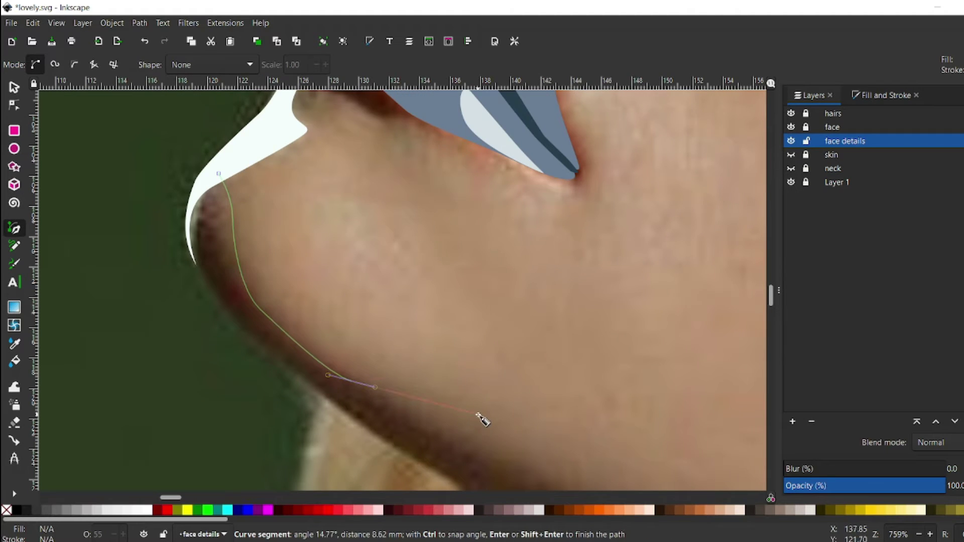
{"action": "scroll", "coordinate": [552, 402], "scroll_direction": "down", "scroll_amount": 1}
{"action": "scroll", "coordinate": [613, 396], "scroll_direction": "down", "scroll_amount": 1}
{"action": "left_click", "coordinate": [483, 460]}
{"action": "scroll", "coordinate": [489, 298], "scroll_direction": "down", "scroll_amount": 5}
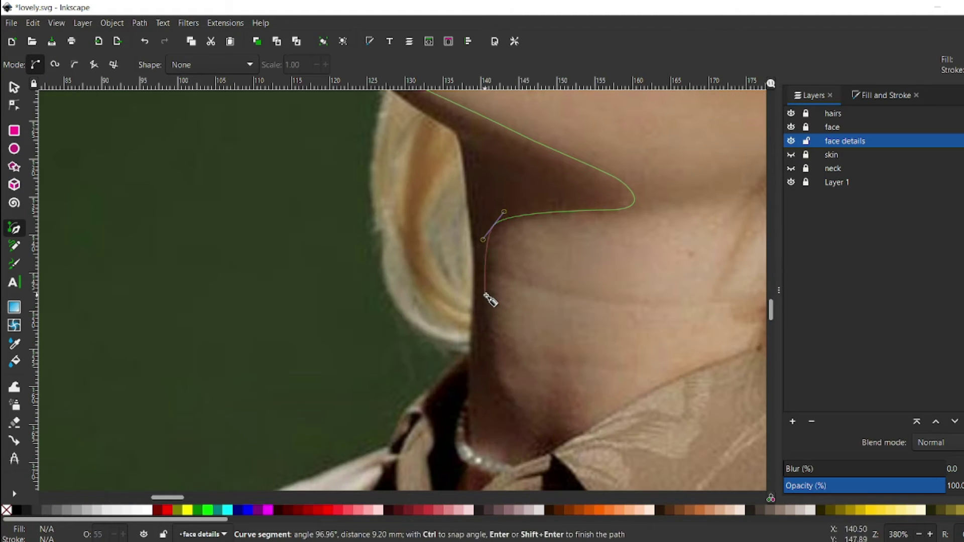
{"action": "left_click_drag", "start_coordinate": [473, 444], "coordinate": [474, 445]}
Finish the jaw and neck path and fill it dark navy
{"action": "scroll", "coordinate": [464, 474], "scroll_direction": "up", "scroll_amount": 2}
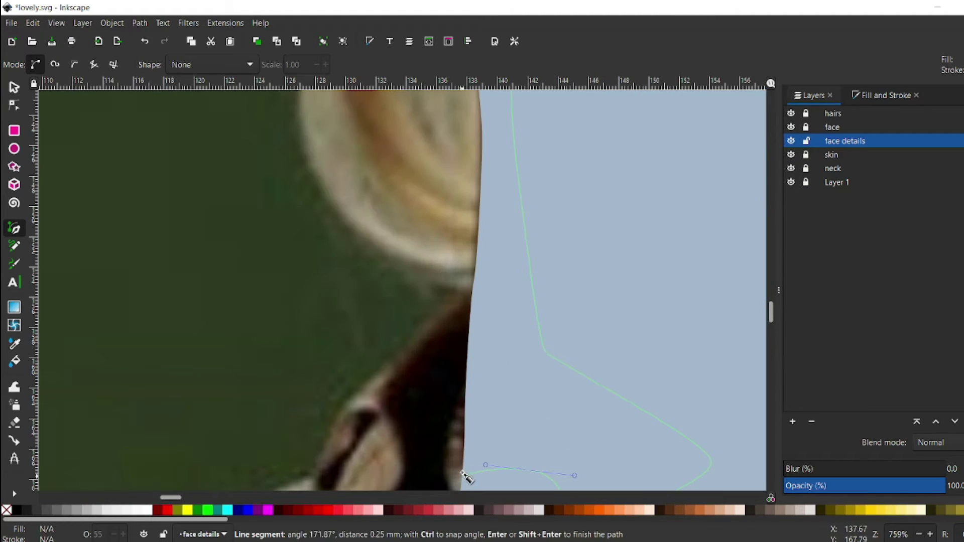
{"action": "scroll", "coordinate": [512, 354], "scroll_direction": "up", "scroll_amount": 5}
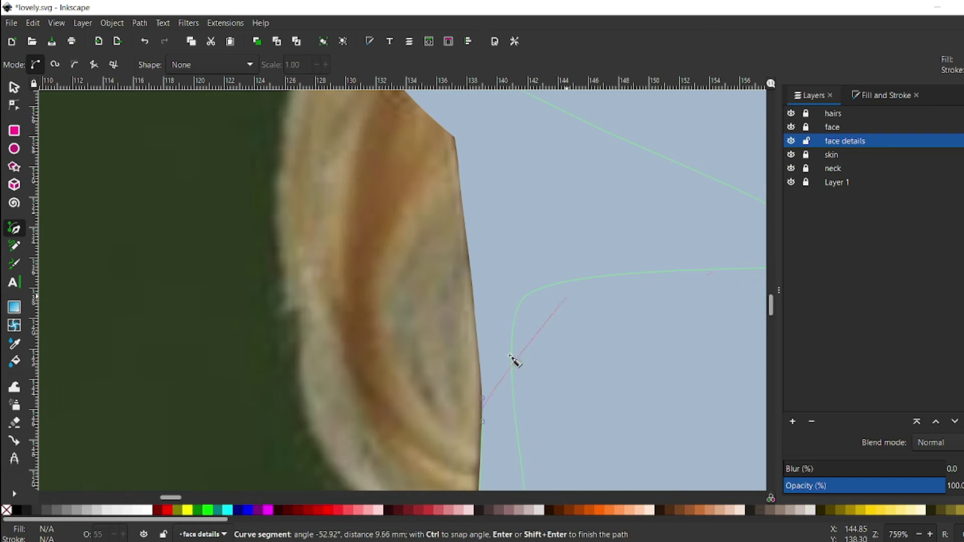
{"action": "left_click_drag", "start_coordinate": [457, 142], "coordinate": [457, 142]}
{"action": "scroll", "coordinate": [770, 303], "scroll_direction": "up", "scroll_amount": 6}
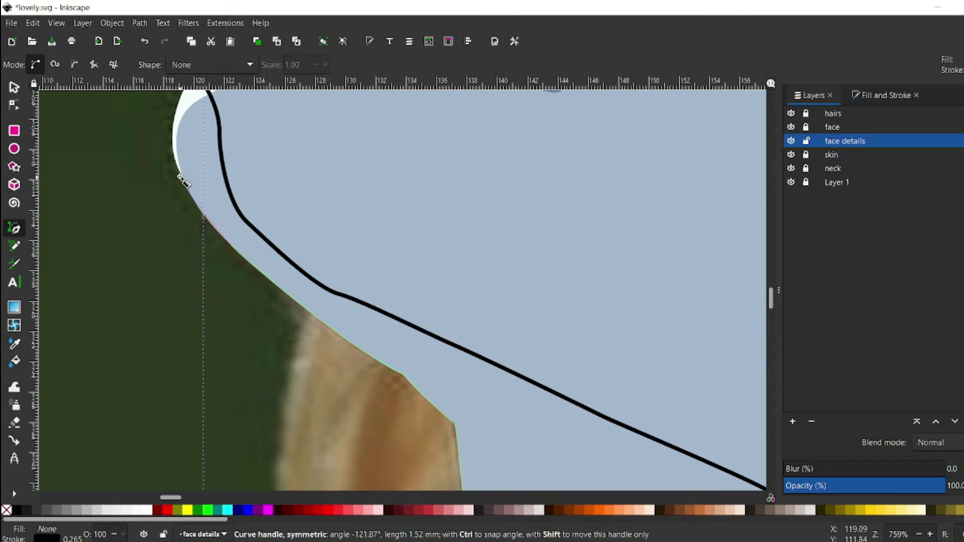
{"action": "key", "text": "minus"}
{"action": "key", "text": "5"}
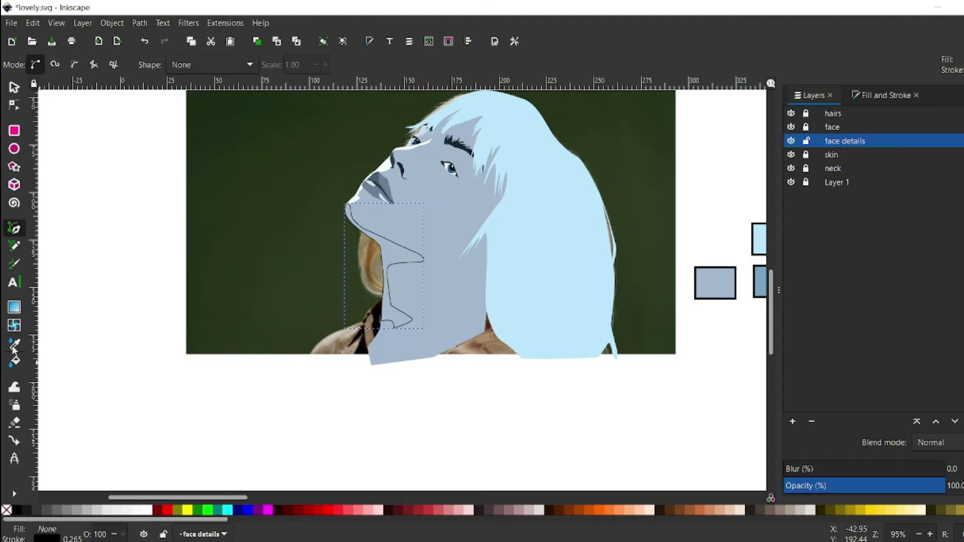
{"action": "key", "text": "d"}
{"action": "key", "text": "s"}
{"action": "key", "text": "grave"}
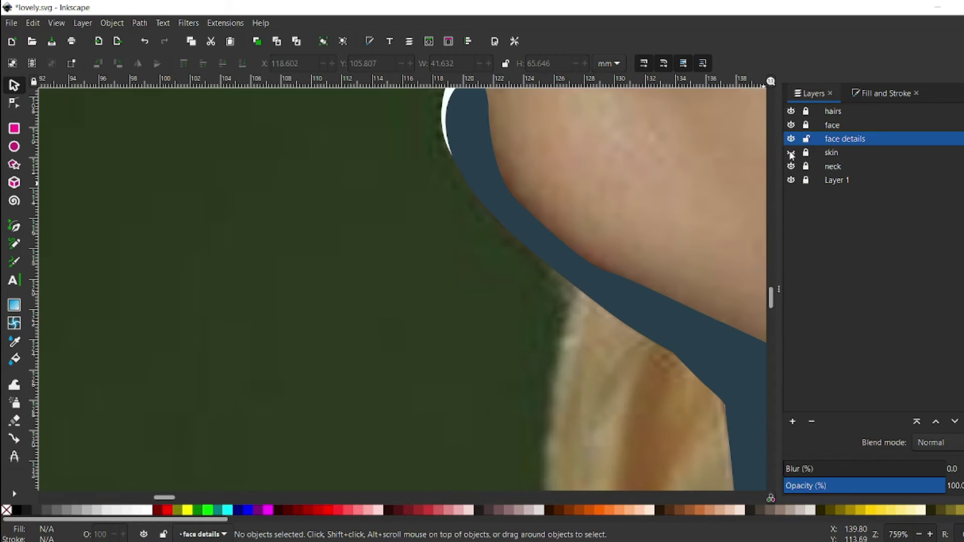
Show the skin layer, then hide both the skin and neck layers
{"action": "left_click", "coordinate": [791, 154]}
{"action": "key", "text": "grave"}
{"action": "scroll", "coordinate": [429, 205], "scroll_direction": "up", "scroll_amount": 1}
{"action": "scroll", "coordinate": [429, 205], "scroll_direction": "up", "scroll_amount": 2}
{"action": "scroll", "coordinate": [429, 205], "scroll_direction": "up", "scroll_amount": 1}
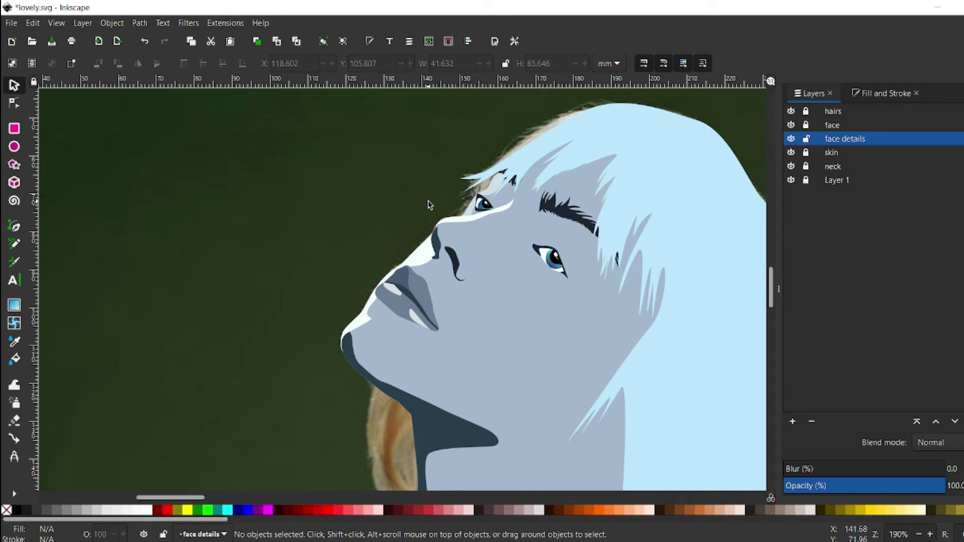
{"action": "left_click_drag", "start_coordinate": [791, 152], "coordinate": [792, 167]}
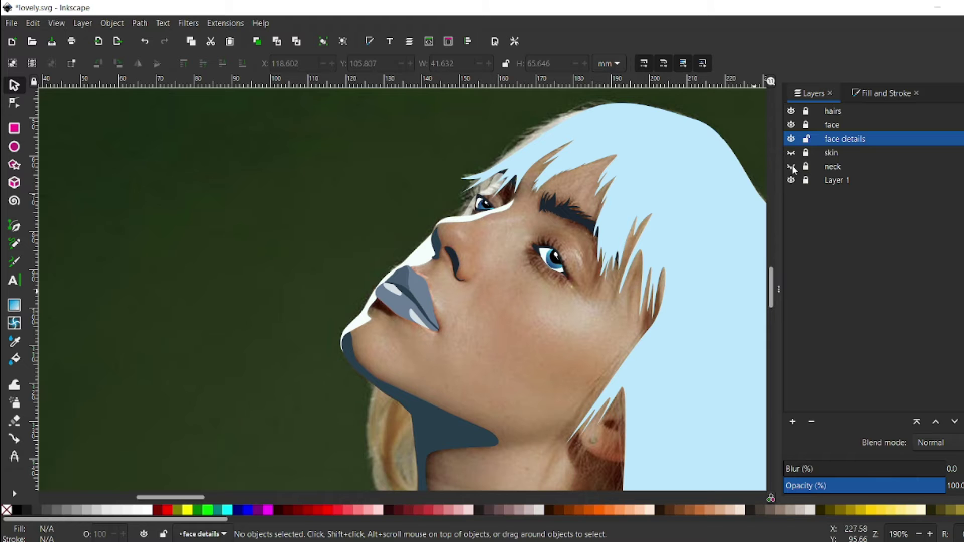
{"action": "left_click", "coordinate": [15, 229]}
{"action": "scroll", "coordinate": [582, 262], "scroll_direction": "up", "scroll_amount": 2}
Trace a shadow shape beside the left eye, fill it dark navy at 74% opacity
{"action": "left_click_drag", "start_coordinate": [549, 161], "coordinate": [574, 170]}
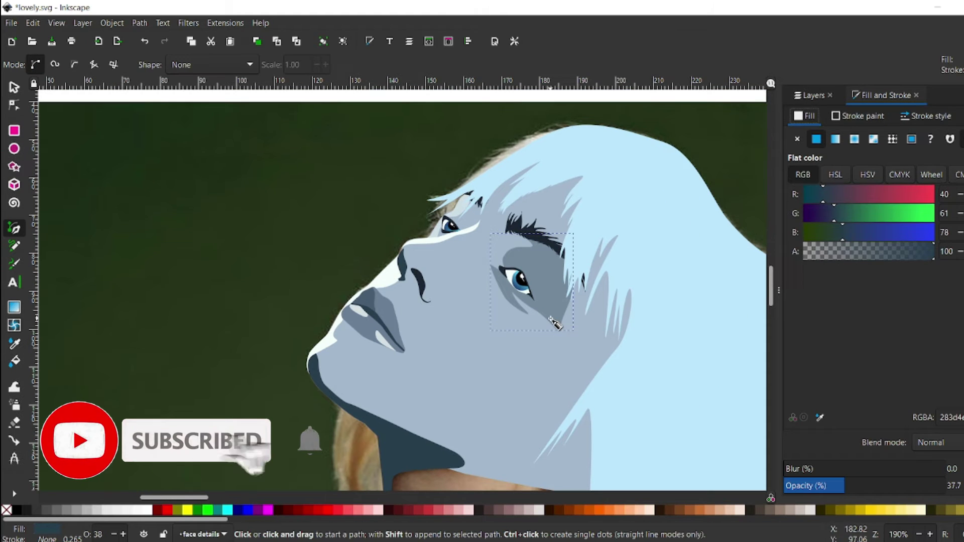
{"action": "scroll", "coordinate": [446, 235], "scroll_direction": "up", "scroll_amount": 3, "text": "ctrl"}
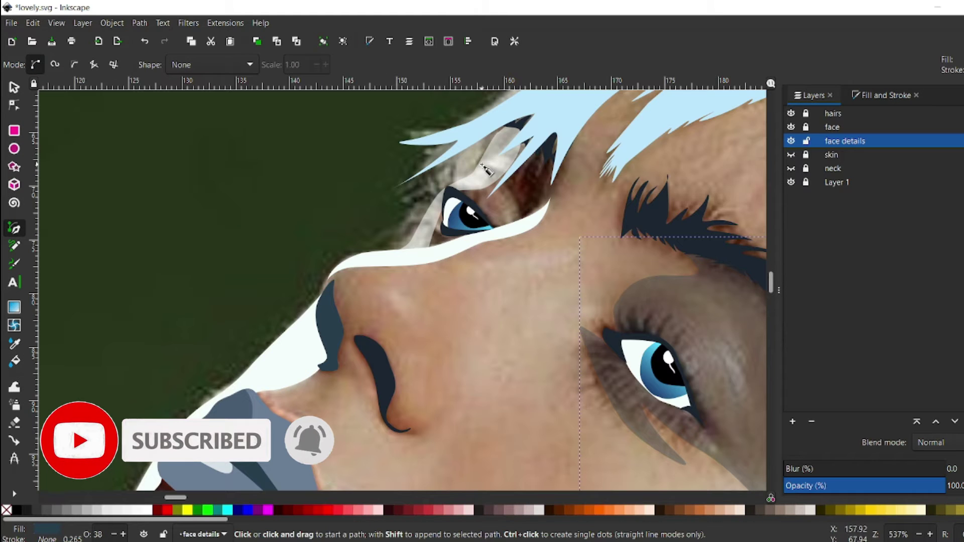
{"action": "left_click", "coordinate": [484, 169]}
{"action": "left_click_drag", "start_coordinate": [554, 124], "coordinate": [566, 159]}
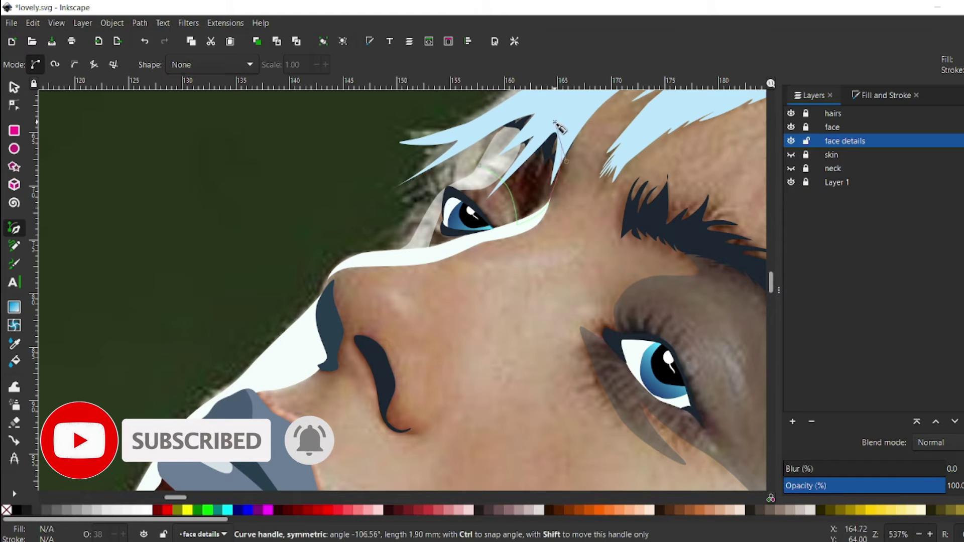
{"action": "left_click", "coordinate": [498, 137]}
{"action": "key", "text": "d"}
{"action": "left_click", "coordinate": [646, 243]}
{"action": "key", "text": "s"}
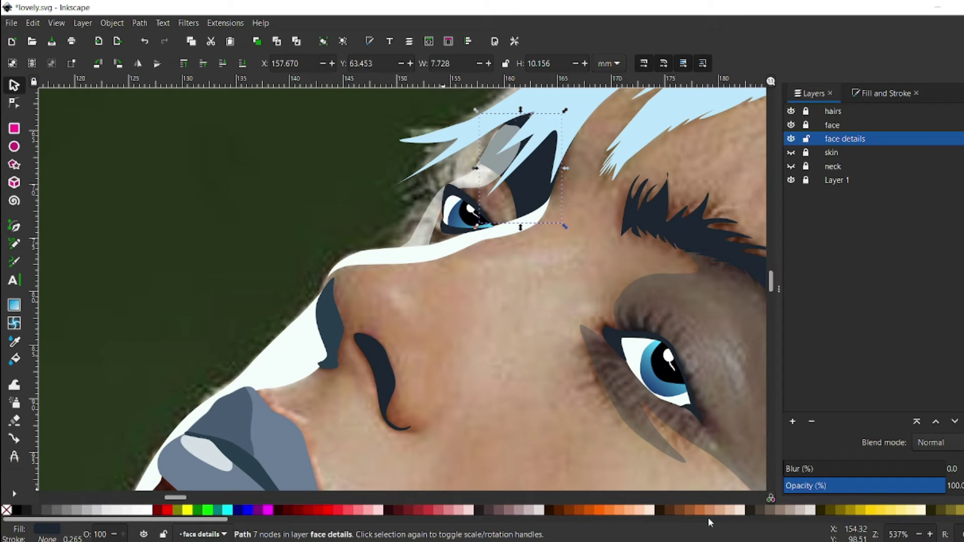
{"action": "left_click", "coordinate": [790, 152]}
{"action": "left_click", "coordinate": [885, 92]}
{"action": "left_click", "coordinate": [902, 486]}
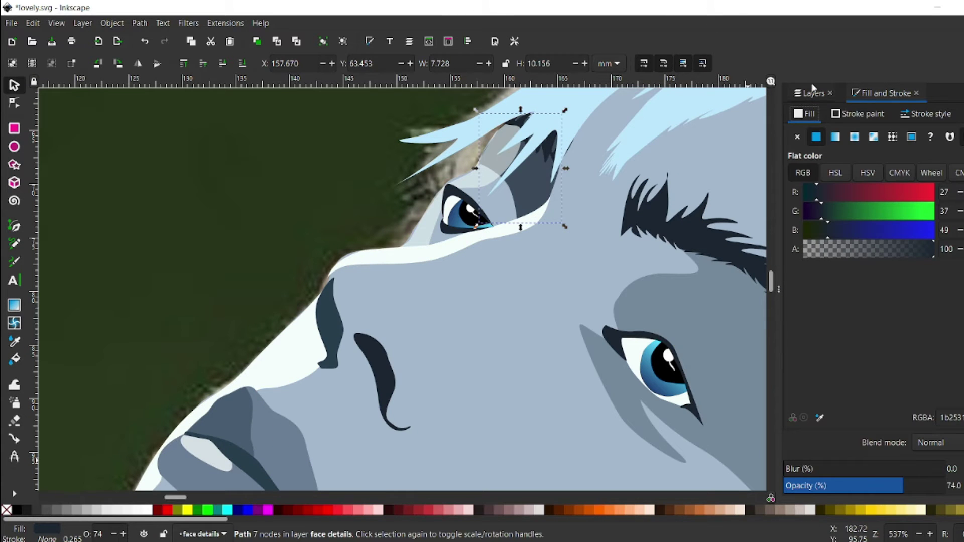
{"action": "left_click", "coordinate": [814, 93]}
Add a second dark shadow below the eye at about 35% opacity, then zoom out
{"action": "key", "text": "b"}
{"action": "left_click", "coordinate": [474, 236]}
{"action": "left_click_drag", "start_coordinate": [423, 254], "coordinate": [429, 255]}
{"action": "left_click", "coordinate": [418, 227]}
{"action": "left_click", "coordinate": [474, 236]}
{"action": "key", "text": "d"}
{"action": "left_click", "coordinate": [885, 93]}
{"action": "left_click_drag", "start_coordinate": [902, 485], "coordinate": [839, 485]}
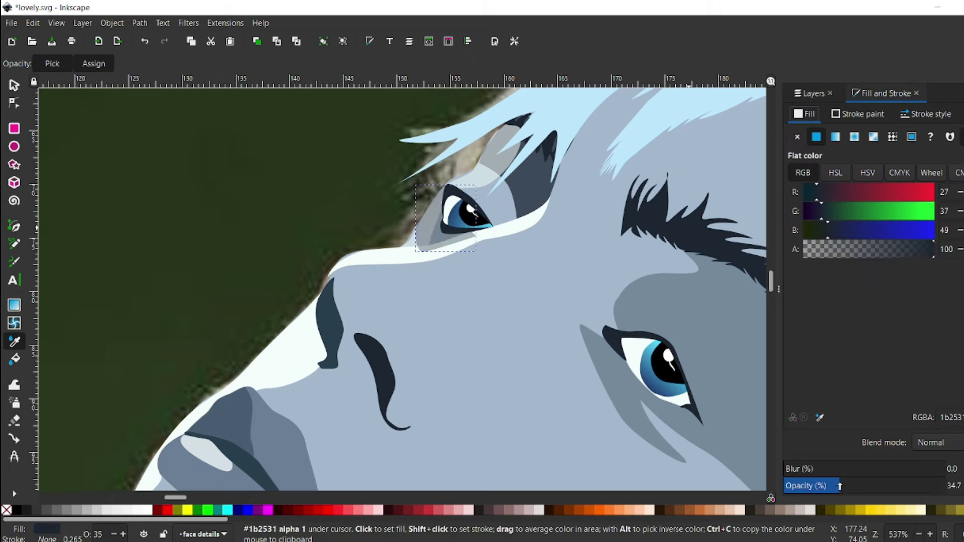
{"action": "key", "text": "s"}
{"action": "key", "text": "Escape"}
{"action": "key", "text": "minus"}
{"action": "key", "text": "minus"}
{"action": "key", "text": "minus"}
{"action": "key", "text": "minus"}
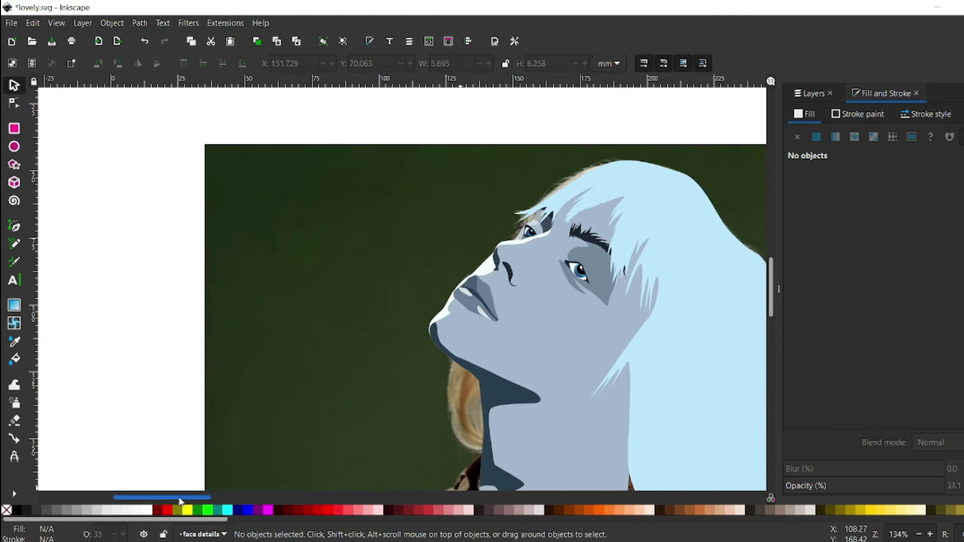
{"action": "left_click_drag", "start_coordinate": [181, 501], "coordinate": [208, 502]}
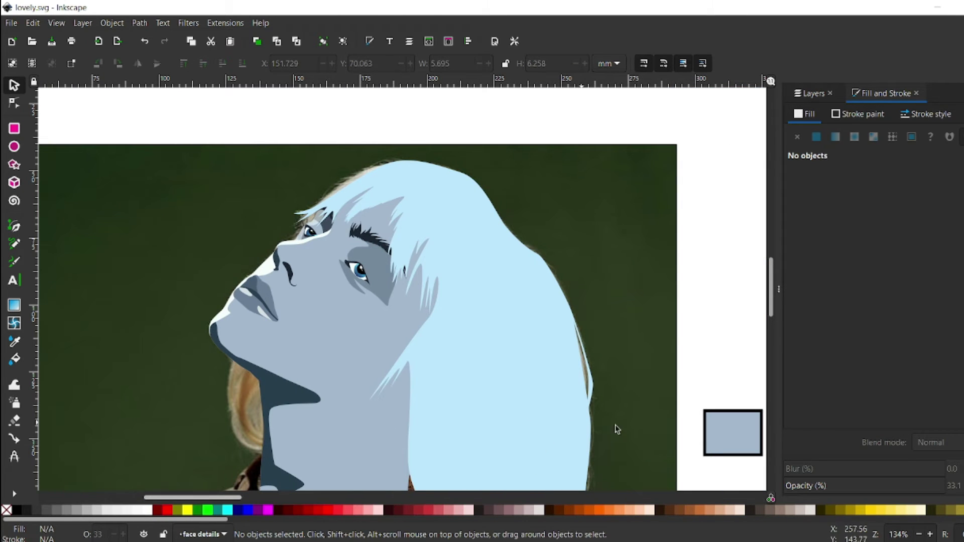
Hide the skin and face layers and draw a dark-blue shadow shape at the mouth corner
{"action": "left_click", "coordinate": [812, 93]}
{"action": "left_click", "coordinate": [790, 152]}
{"action": "left_click", "coordinate": [791, 125]}
{"action": "key", "text": "b"}
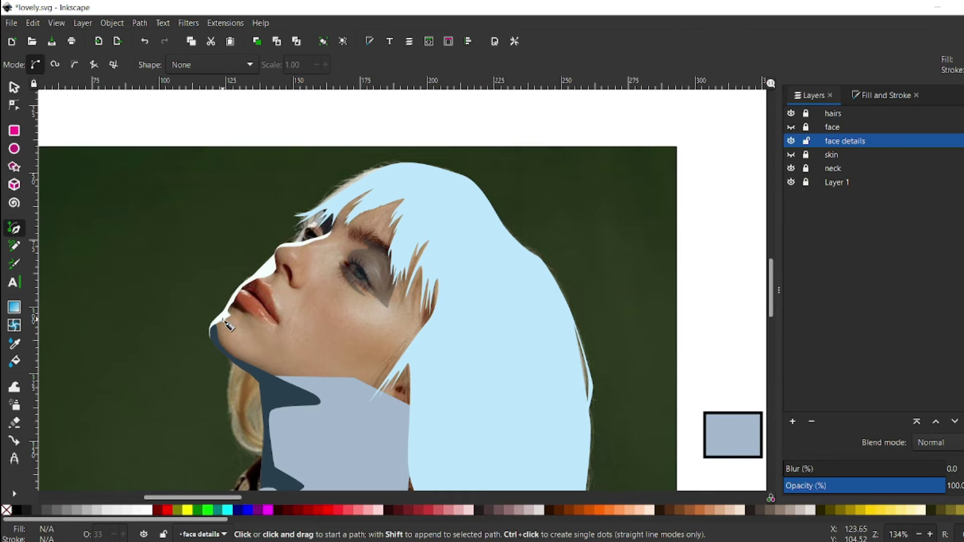
{"action": "scroll", "coordinate": [282, 250], "scroll_direction": "up", "scroll_amount": 5}
{"action": "left_click_drag", "start_coordinate": [251, 246], "coordinate": [307, 259]}
{"action": "left_click", "coordinate": [290, 192]}
{"action": "left_click", "coordinate": [250, 246]}
{"action": "key", "text": "s"}
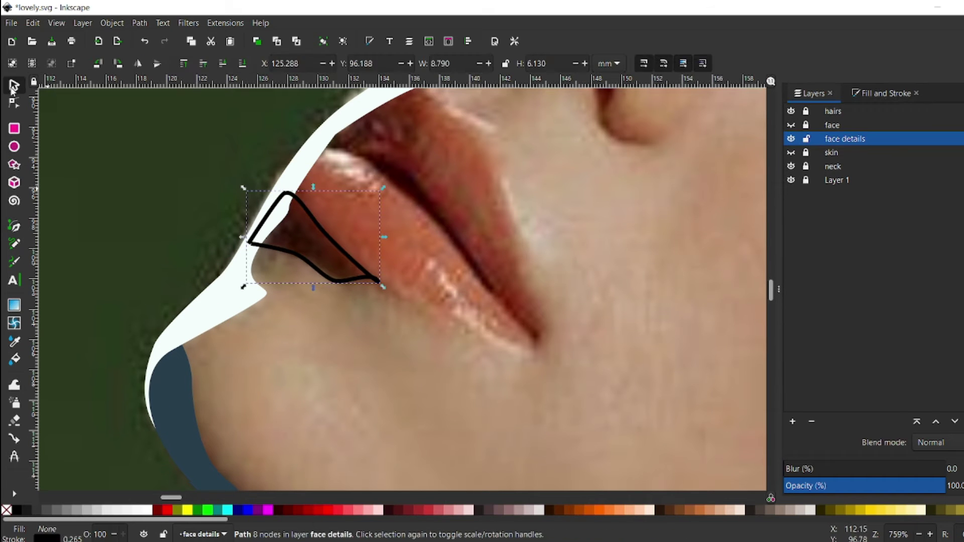
{"action": "key", "text": "d"}
{"action": "left_click", "coordinate": [170, 401]}
{"action": "key", "text": "s"}
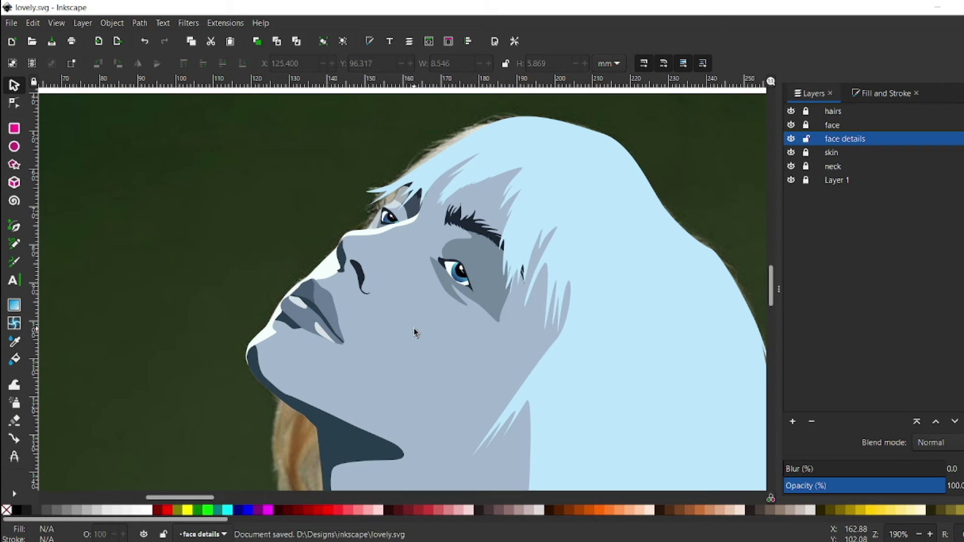
Hide the skin and neck layers and trace a shadow outline down the nose
{"action": "left_click", "coordinate": [791, 152]}
{"action": "left_click", "coordinate": [791, 166]}
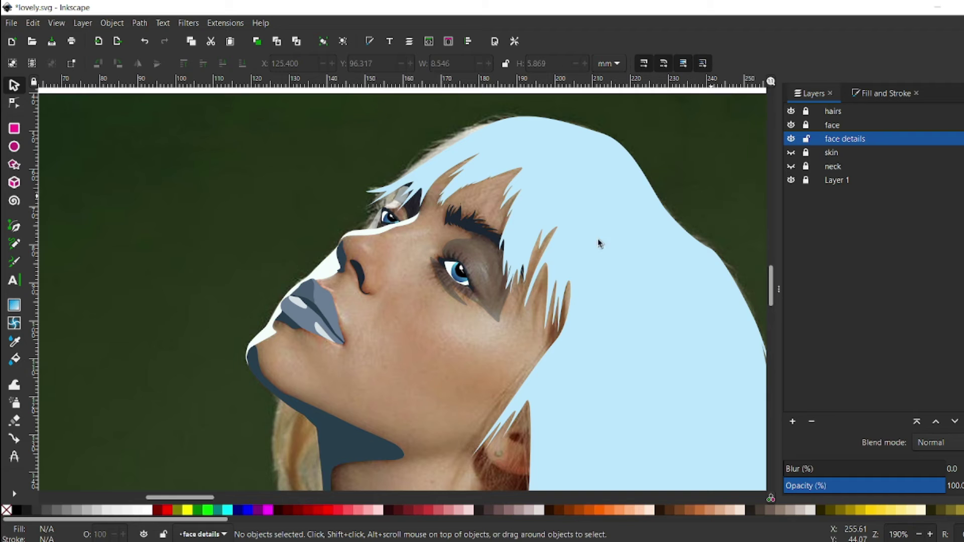
{"action": "key", "text": "b"}
{"action": "scroll", "coordinate": [341, 251], "scroll_direction": "up", "scroll_amount": 4}
{"action": "left_click", "coordinate": [328, 247]}
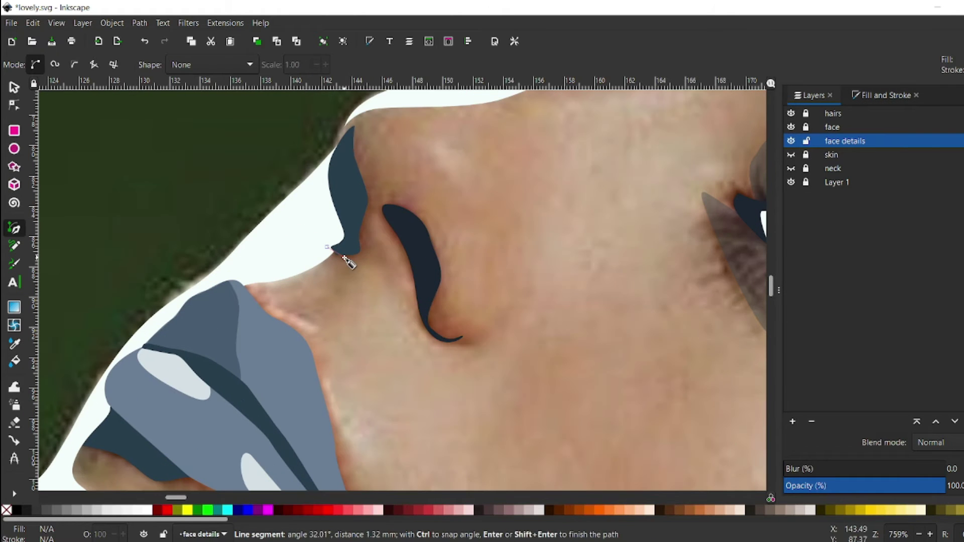
{"action": "scroll", "coordinate": [544, 179], "scroll_direction": "down", "scroll_amount": 2}
{"action": "left_click", "coordinate": [545, 157]}
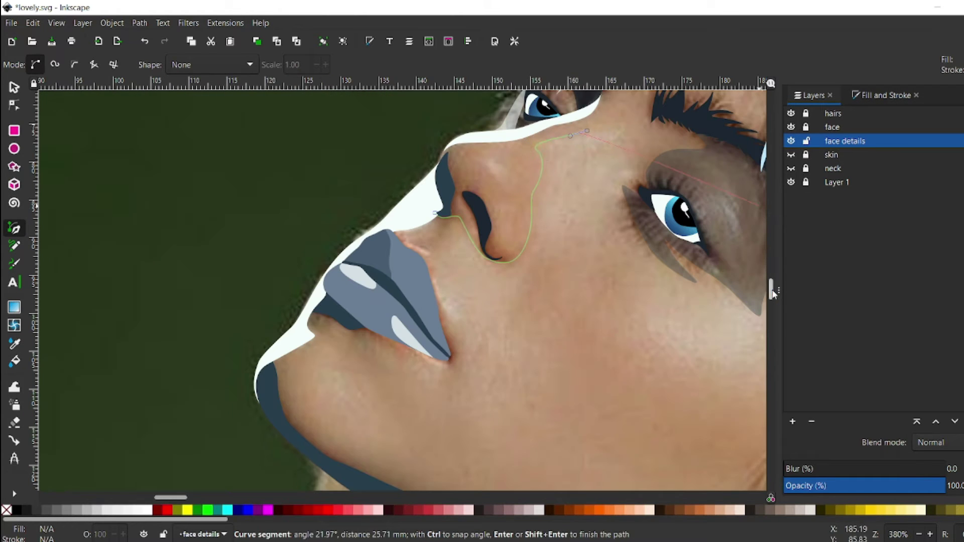
{"action": "scroll", "coordinate": [597, 236], "scroll_direction": "down", "scroll_amount": 2}
{"action": "scroll", "coordinate": [436, 301], "scroll_direction": "up", "scroll_amount": 3}
{"action": "left_click", "coordinate": [421, 457]}
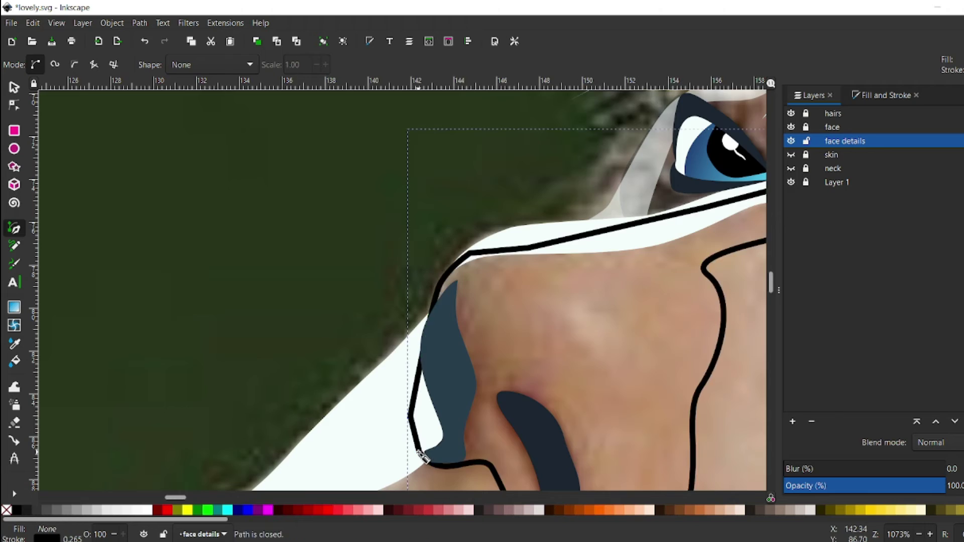
{"action": "scroll", "coordinate": [422, 456], "scroll_direction": "down", "scroll_amount": 5}
Fill the nose shadow dark blue and lower its opacity to 20%
{"action": "key", "text": "d"}
{"action": "left_click", "coordinate": [427, 371]}
{"action": "key", "text": "s"}
{"action": "key", "text": "ctrl+shift+f"}
{"action": "left_click_drag", "start_coordinate": [944, 485], "coordinate": [813, 485]}
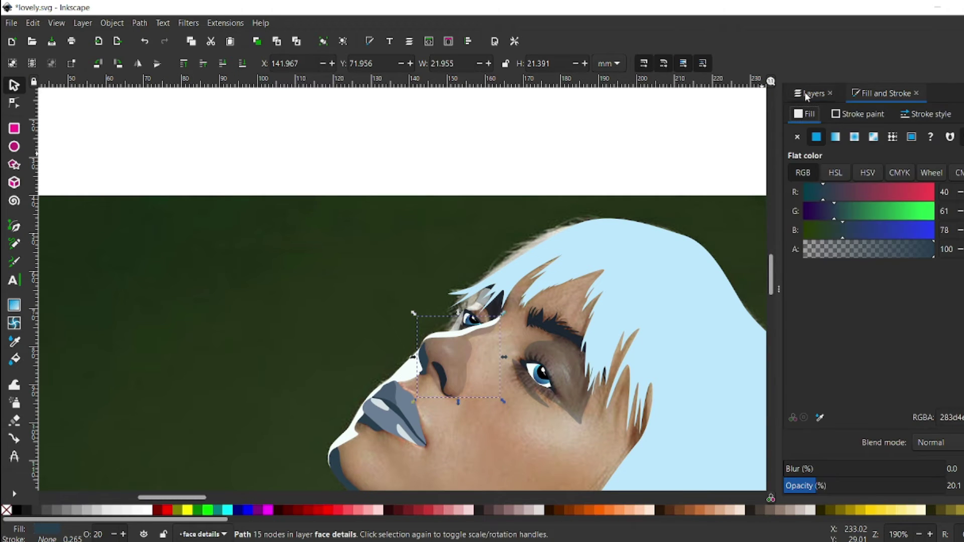
{"action": "left_click", "coordinate": [805, 95]}
Hide all layers except the photo and add a new layer named 'clothes' above the neck layer
{"action": "scroll", "coordinate": [392, 480], "scroll_direction": "up", "scroll_amount": 3}
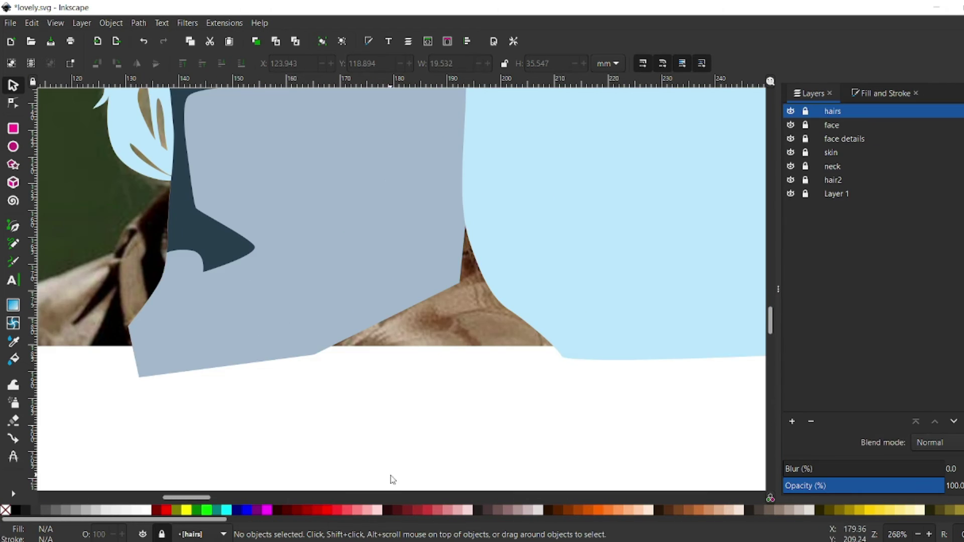
{"action": "left_click_drag", "start_coordinate": [790, 111], "coordinate": [790, 180]}
{"action": "left_click", "coordinate": [832, 166]}
{"action": "key", "text": "ctrl+shift+n"}
{"action": "type", "text": "clothes"}
{"action": "key", "text": "Return"}
{"action": "key", "text": "b"}
{"action": "left_click", "coordinate": [299, 363]}
Trace two dark navy collar shapes along the neckline down to the bottom edge
{"action": "left_click", "coordinate": [310, 344]}
{"action": "left_click_drag", "start_coordinate": [300, 315], "coordinate": [306, 293]}
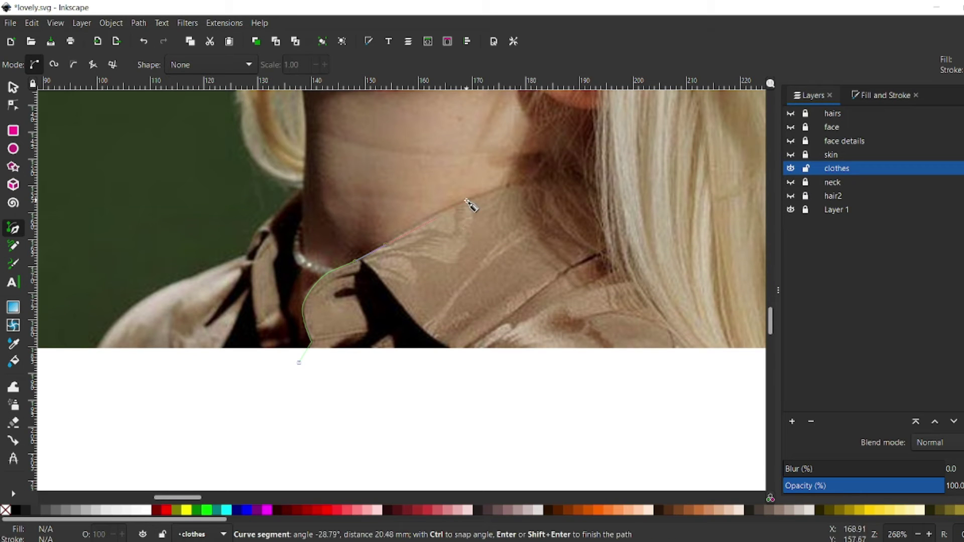
{"action": "left_click", "coordinate": [740, 354]}
{"action": "left_click", "coordinate": [296, 406]}
{"action": "left_click", "coordinate": [216, 495]}
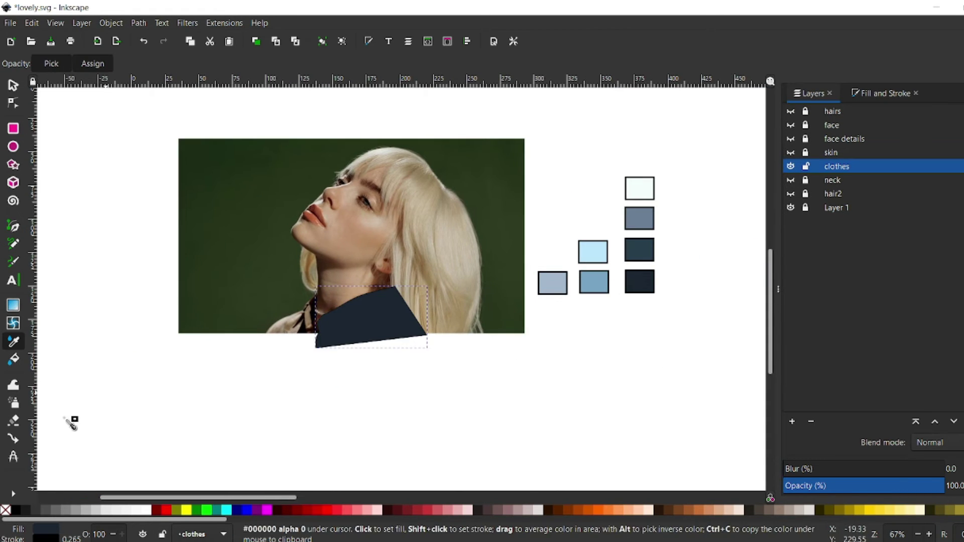
{"action": "left_click", "coordinate": [350, 270]}
{"action": "left_click", "coordinate": [418, 187]}
{"action": "left_click", "coordinate": [408, 281]}
{"action": "left_click", "coordinate": [390, 337]}
{"action": "left_click", "coordinate": [191, 369]}
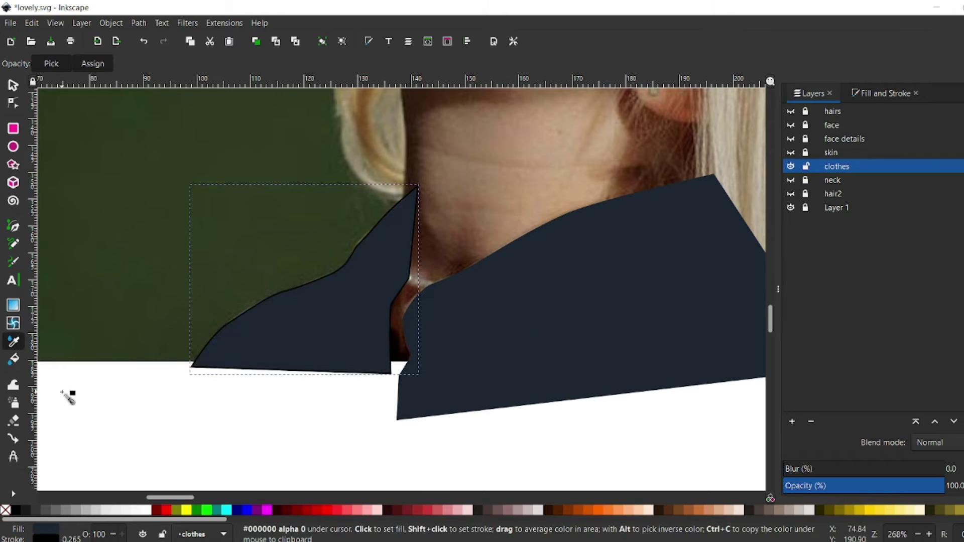
Move the clothes layer higher in the stack and adjust a collar shape node
{"action": "key", "text": "s"}
{"action": "left_click_drag", "start_coordinate": [837, 166], "coordinate": [841, 141]}
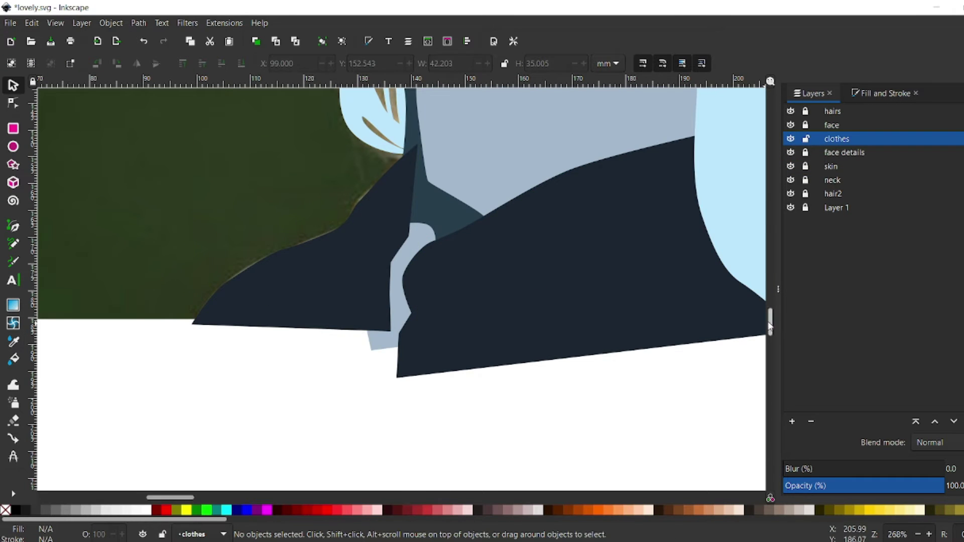
{"action": "key", "text": "5"}
{"action": "key", "text": "n"}
{"action": "left_click_drag", "start_coordinate": [394, 301], "coordinate": [366, 387]}
{"action": "scroll", "coordinate": [167, 292], "scroll_direction": "up", "scroll_amount": 4}
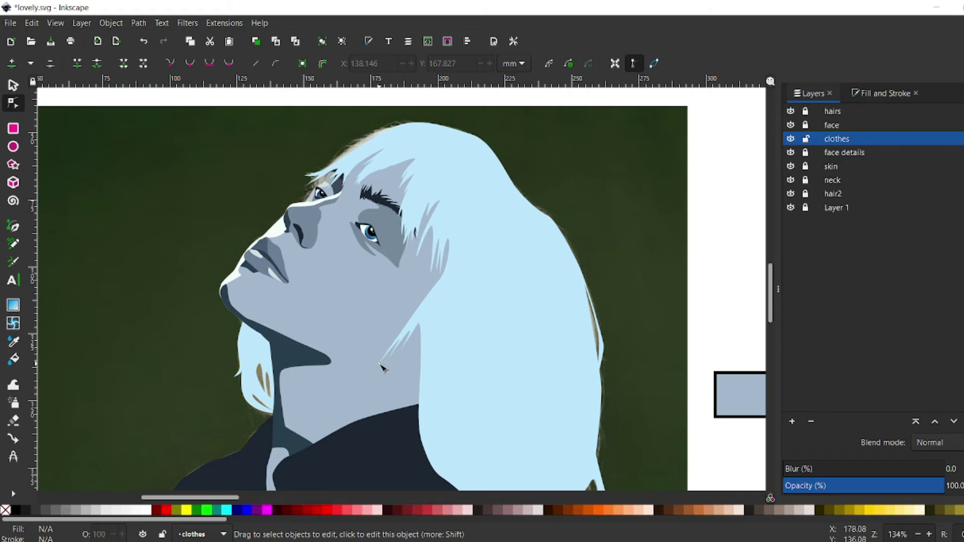
{"action": "scroll", "coordinate": [772, 304], "scroll_direction": "down", "scroll_amount": 1}
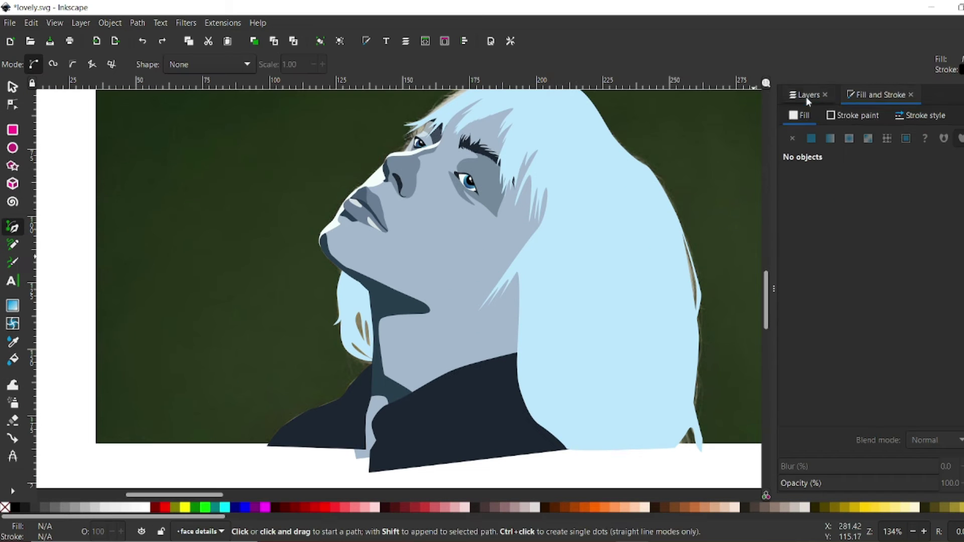
{"action": "left_click", "coordinate": [397, 387]}
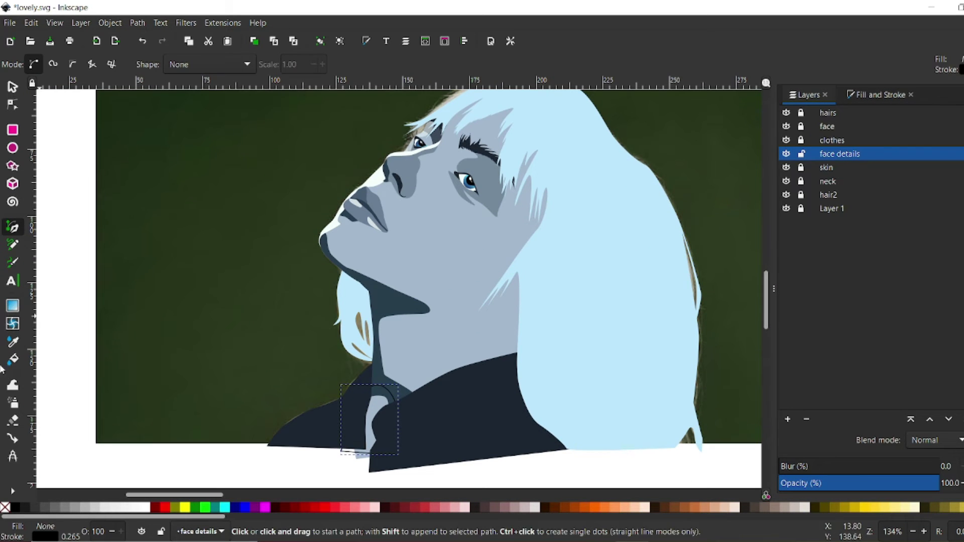
Hide the hairs, face, clothes, skin, neck and hair2 layers and draw a crescent earring around the earlobe
{"action": "left_click", "coordinate": [786, 166]}
{"action": "left_click", "coordinate": [786, 179]}
{"action": "left_click", "coordinate": [786, 124]}
{"action": "left_click", "coordinate": [786, 137]}
{"action": "left_click", "coordinate": [786, 110]}
{"action": "left_click", "coordinate": [786, 192]}
{"action": "left_click", "coordinate": [584, 345]}
{"action": "mouse_move", "coordinate": [652, 389]}
{"action": "left_mouse_down"}
{"action": "mouse_move", "coordinate": [609, 348]}
{"action": "mouse_move", "coordinate": [617, 393]}
{"action": "left_mouse_up"}
{"action": "key", "text": "Escape"}
{"action": "left_click", "coordinate": [572, 304]}
{"action": "left_click_drag", "start_coordinate": [679, 330], "coordinate": [609, 269]}
{"action": "left_click", "coordinate": [572, 303]}
Draw a shadow across the neck, fill it dark blue, and lower its opacity to 26%
{"action": "key", "text": "d"}
{"action": "key", "text": "b"}
{"action": "left_click_drag", "start_coordinate": [573, 301], "coordinate": [602, 269]}
{"action": "double_click", "coordinate": [408, 334]}
{"action": "key", "text": "5"}
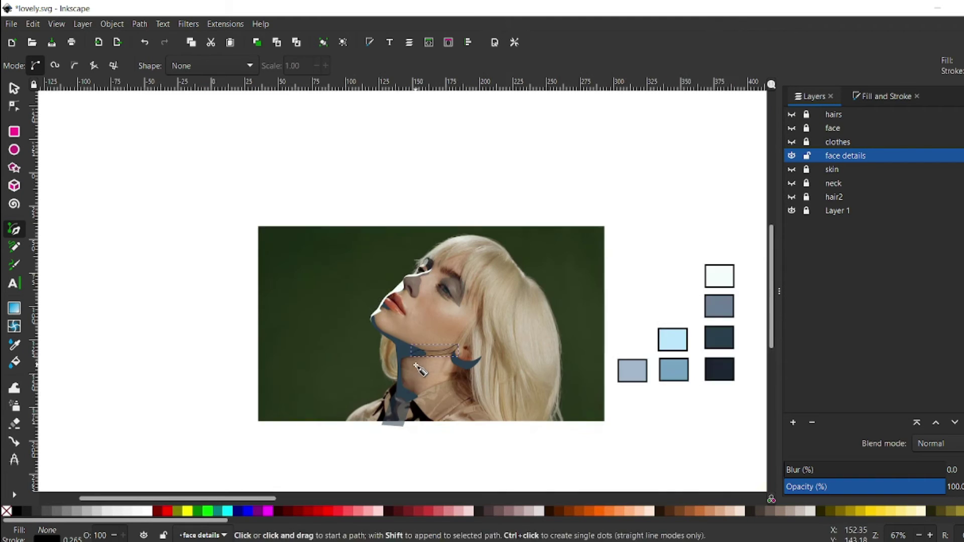
{"action": "key", "text": "d"}
{"action": "left_click", "coordinate": [416, 368]}
{"action": "scroll", "coordinate": [494, 296], "scroll_direction": "up", "scroll_amount": 2}
{"action": "key", "text": "s"}
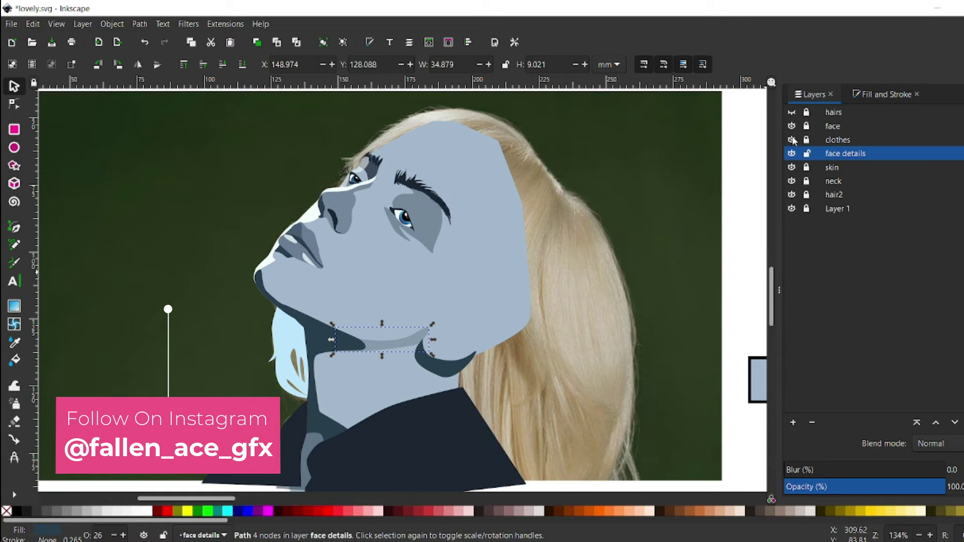
Show the layers again, recolour the hair shape dark slate, and save the drawing
{"action": "left_click", "coordinate": [791, 112]}
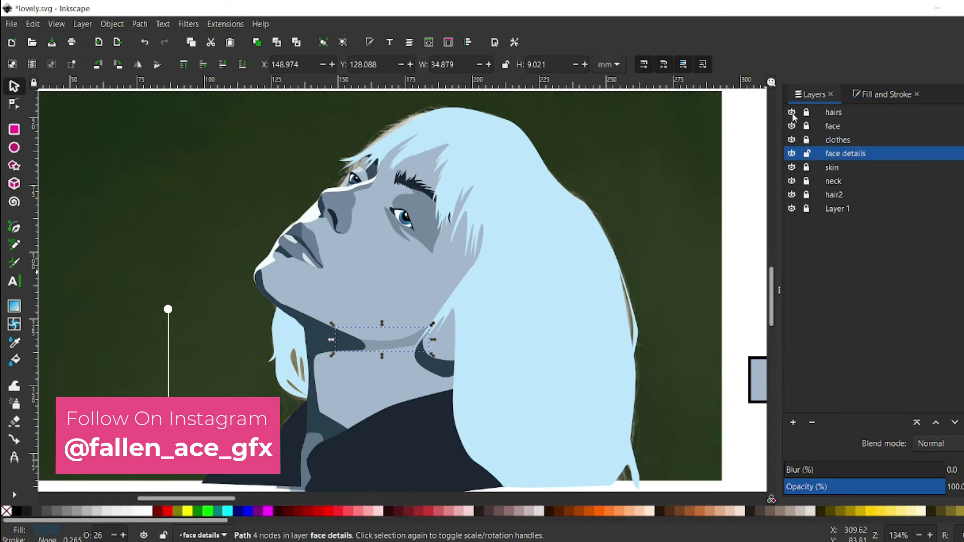
{"action": "left_click", "coordinate": [806, 111]}
{"action": "left_click", "coordinate": [597, 244]}
{"action": "key", "text": "d"}
{"action": "left_click", "coordinate": [427, 362]}
{"action": "left_click", "coordinate": [14, 87]}
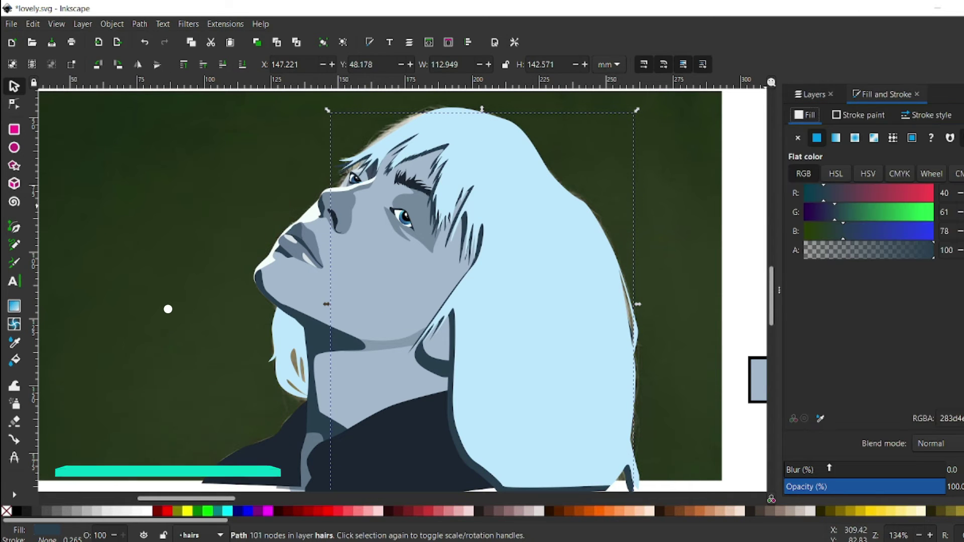
{"action": "key", "text": "Escape"}
{"action": "key", "text": "ctrl+s"}
{"action": "left_click", "coordinate": [809, 95]}
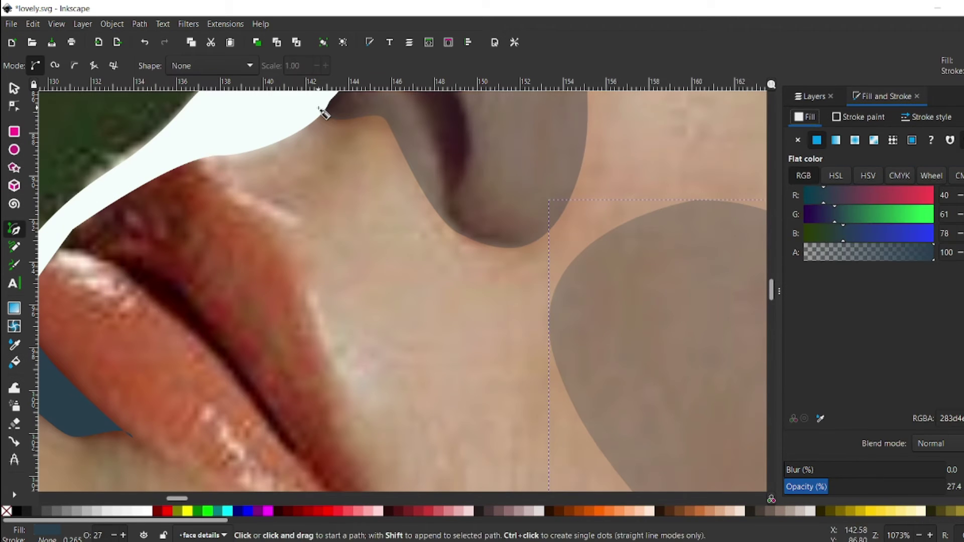
Draw pale highlight shapes above the lip and on the nose, coloured with the dropper
{"action": "left_click", "coordinate": [319, 107]}
{"action": "left_click_drag", "start_coordinate": [213, 164], "coordinate": [237, 199]}
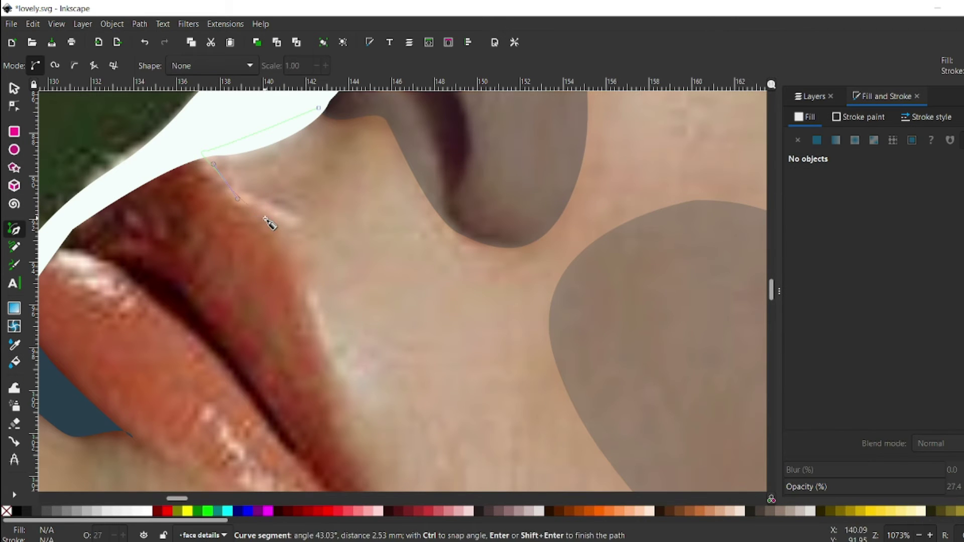
{"action": "left_click", "coordinate": [320, 109]}
{"action": "scroll", "coordinate": [351, 170], "scroll_direction": "down", "scroll_amount": 4, "text": "ctrl"}
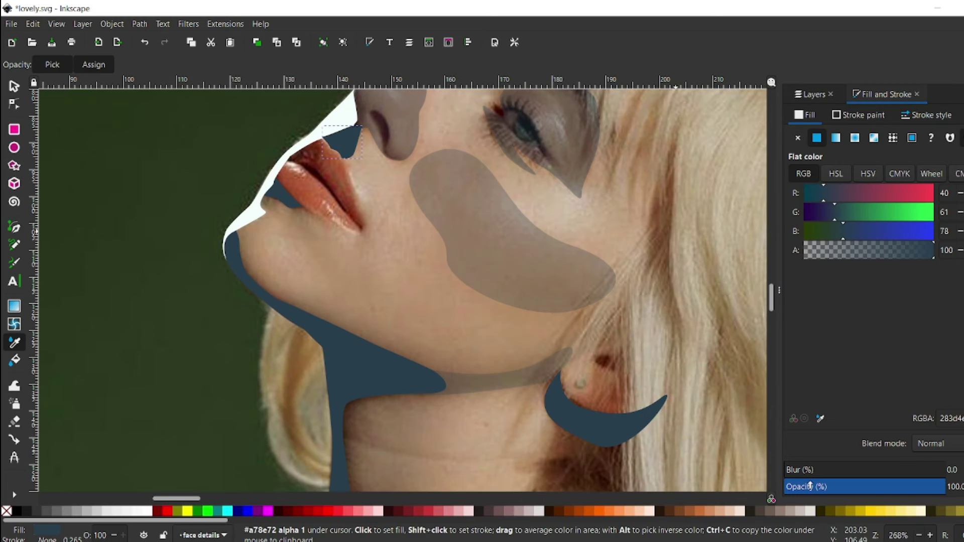
{"action": "left_click_drag", "start_coordinate": [353, 176], "coordinate": [358, 203]}
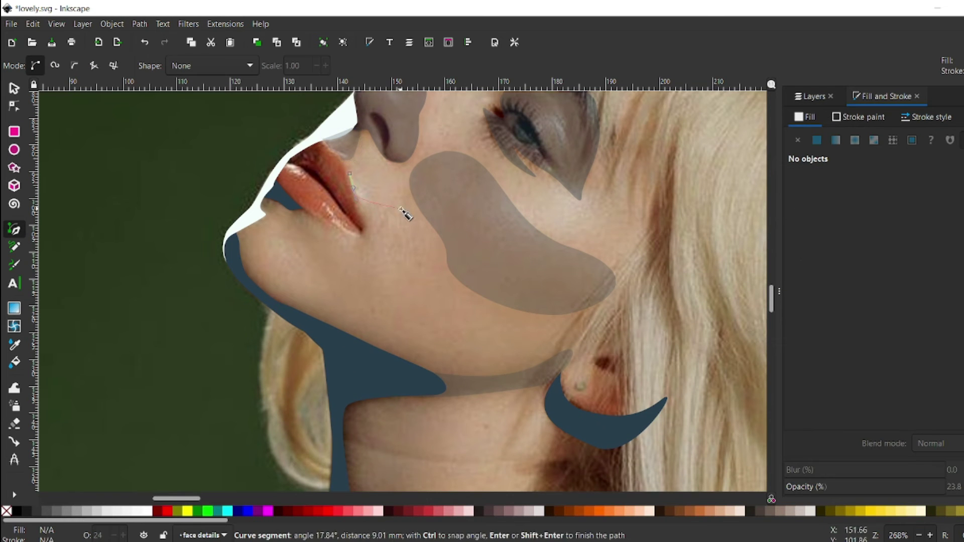
{"action": "left_click", "coordinate": [351, 176]}
{"action": "key", "text": "d"}
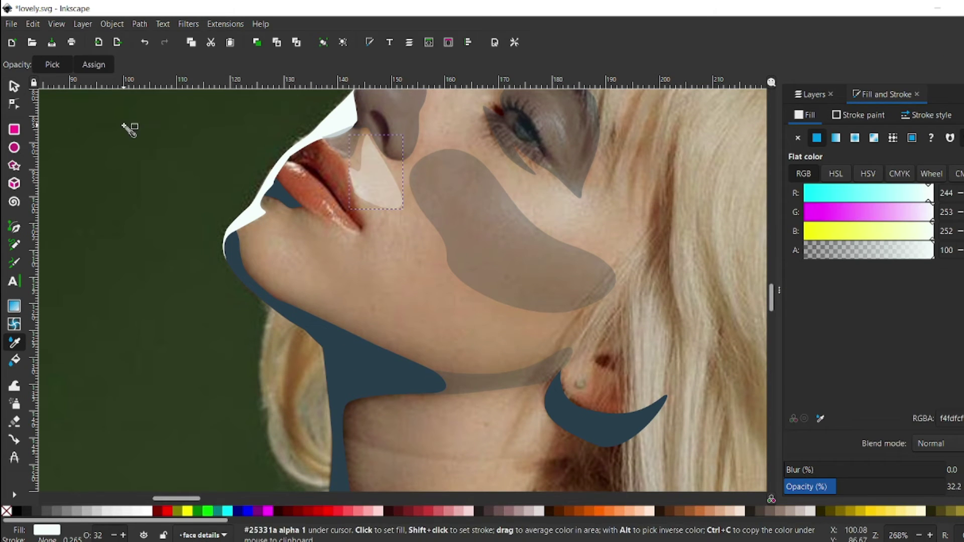
{"action": "key", "text": "s"}
{"action": "scroll", "coordinate": [433, 150], "scroll_direction": "up", "scroll_amount": 2, "text": "ctrl"}
Outline a cheek shape below the eye and give it a sampled skin colour
{"action": "key", "text": "b"}
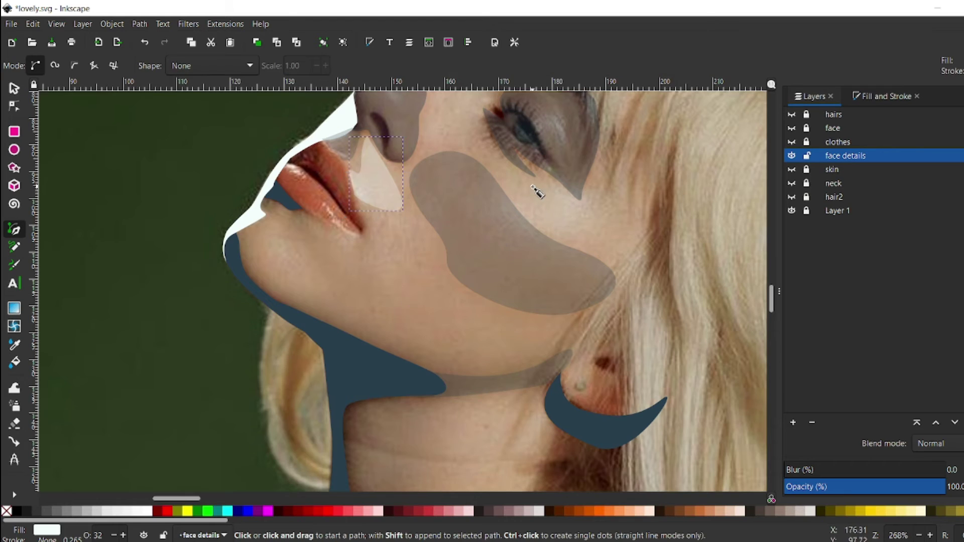
{"action": "left_click", "coordinate": [430, 118]}
{"action": "scroll", "coordinate": [557, 151], "scroll_direction": "up", "scroll_amount": 2}
{"action": "left_click", "coordinate": [555, 219]}
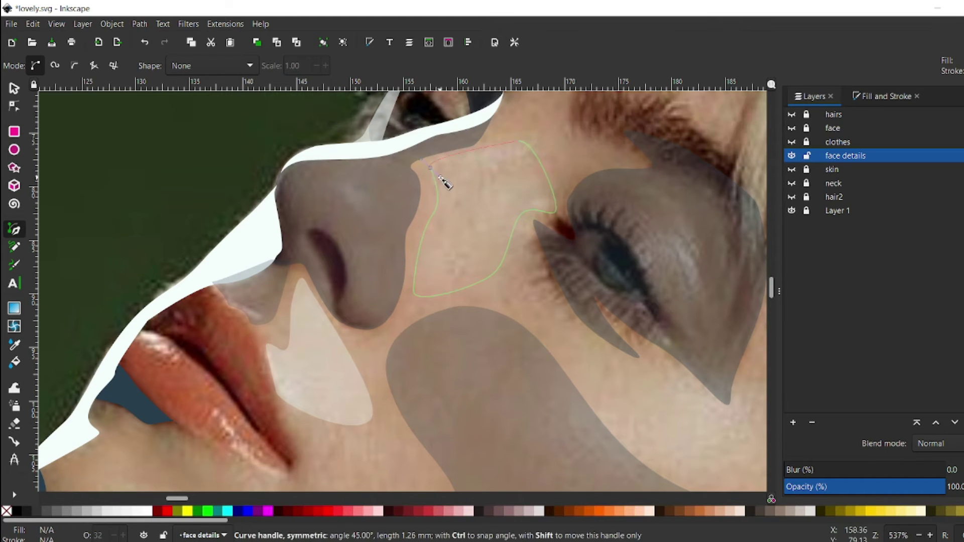
{"action": "left_click", "coordinate": [430, 167]}
{"action": "key", "text": "d"}
{"action": "key", "text": "5"}
{"action": "key", "text": "s"}
Hide the skin layer, outline a chin shape, and colour it with a sampled tone
{"action": "left_click_drag", "start_coordinate": [792, 197], "coordinate": [791, 112]}
{"action": "left_click", "coordinate": [792, 167]}
{"action": "scroll", "coordinate": [502, 251], "scroll_direction": "up", "scroll_amount": 2, "text": "ctrl"}
{"action": "key", "text": "b"}
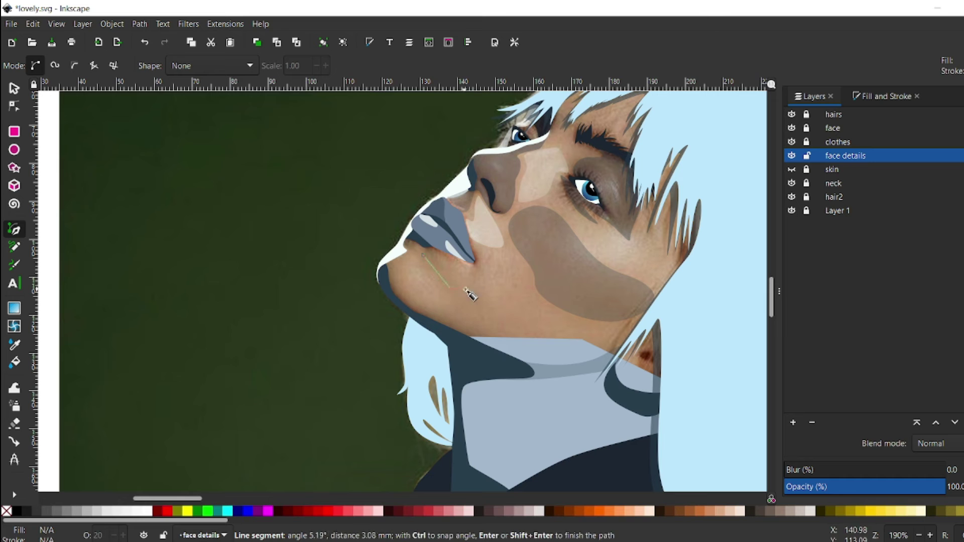
{"action": "left_click", "coordinate": [424, 257]}
{"action": "key", "text": "d"}
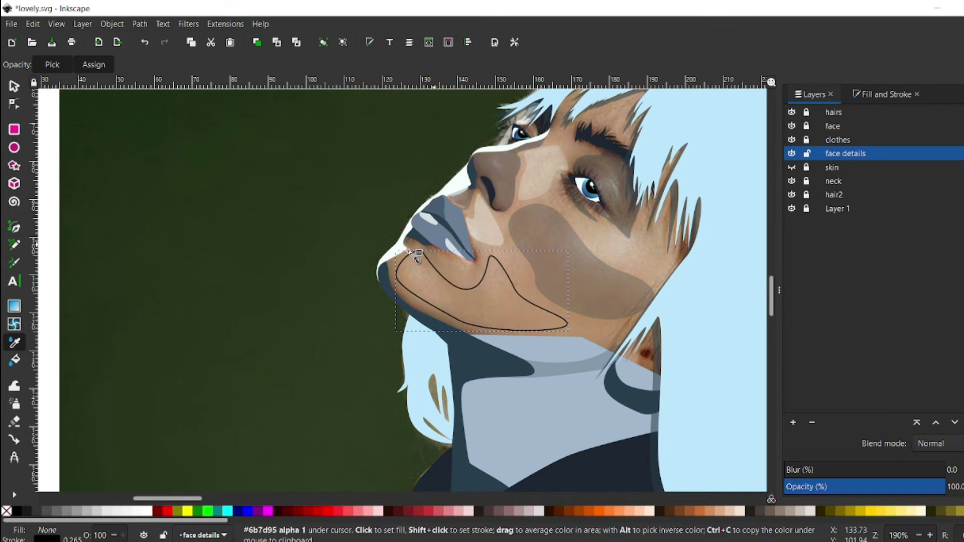
{"action": "key", "text": "ctrl+shift+f"}
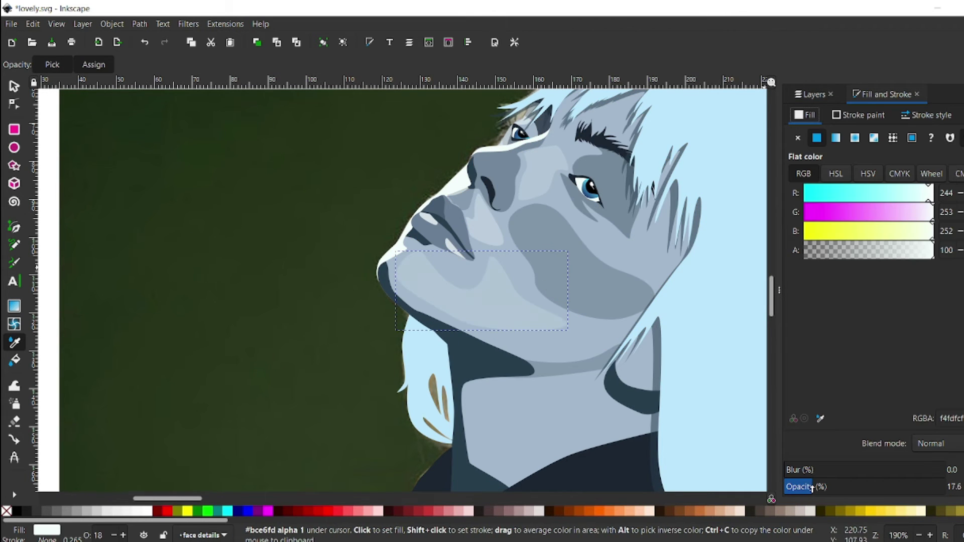
{"action": "key", "text": "Escape"}
{"action": "key", "text": "s"}
Draw a pale highlight on the front of the neck and show the skin layer again
{"action": "scroll", "coordinate": [532, 212], "scroll_direction": "right", "scroll_amount": 3}
{"action": "scroll", "coordinate": [773, 304], "scroll_direction": "up", "scroll_amount": 3}
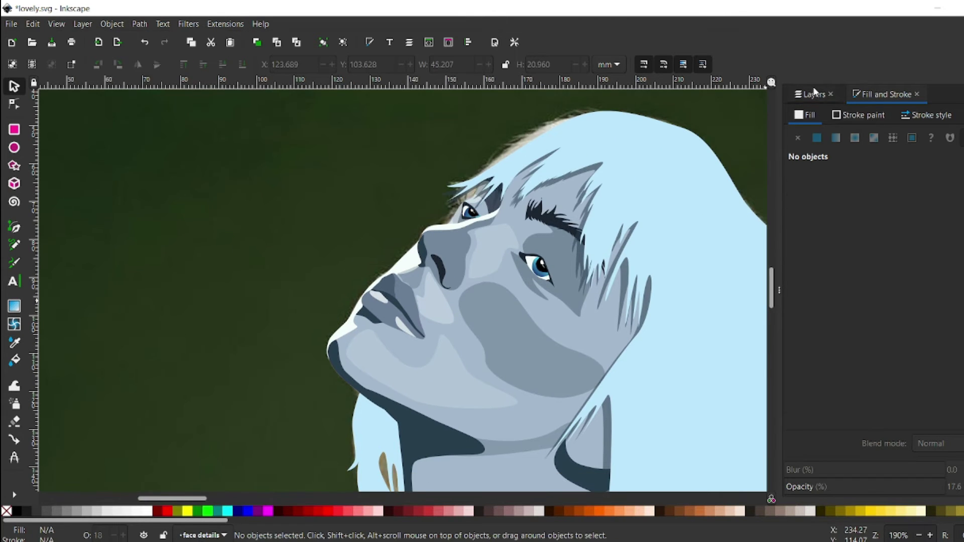
{"action": "left_click", "coordinate": [814, 94]}
{"action": "scroll", "coordinate": [770, 308], "scroll_direction": "down", "scroll_amount": 5}
{"action": "key", "text": "b"}
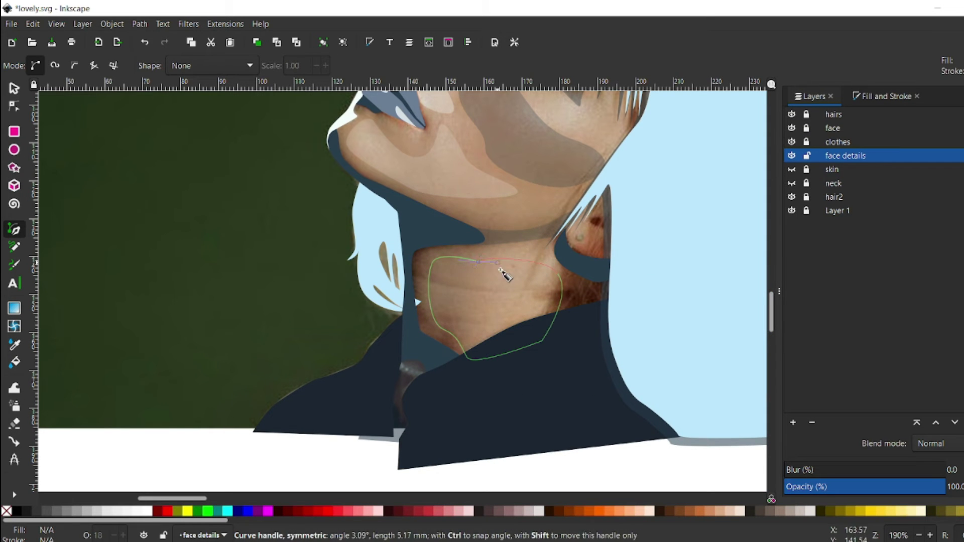
{"action": "key", "text": "d"}
{"action": "left_click", "coordinate": [449, 194]}
{"action": "left_click", "coordinate": [14, 87]}
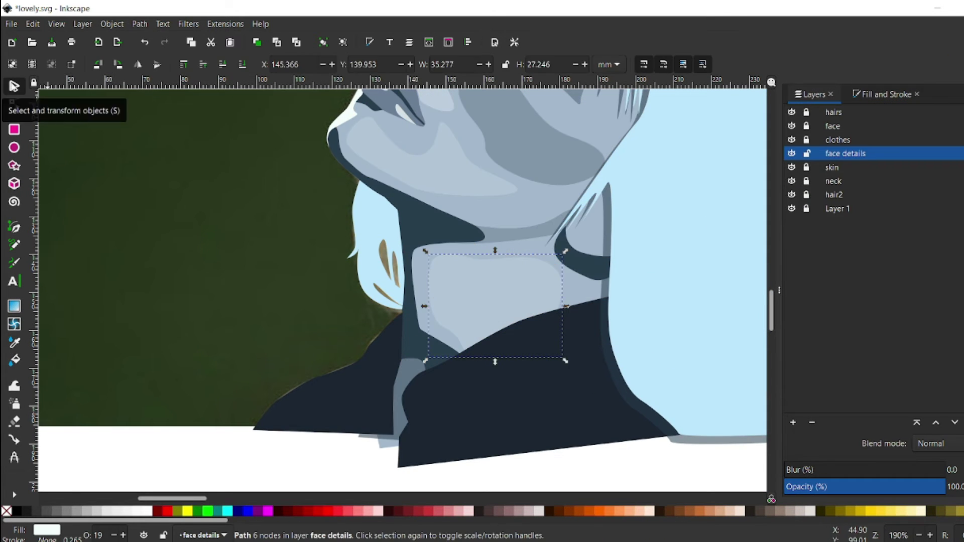
{"action": "key", "text": "Escape"}
{"action": "scroll", "coordinate": [772, 293], "scroll_direction": "down", "scroll_amount": 1}
{"action": "scroll", "coordinate": [771, 293], "scroll_direction": "down", "scroll_amount": 1}
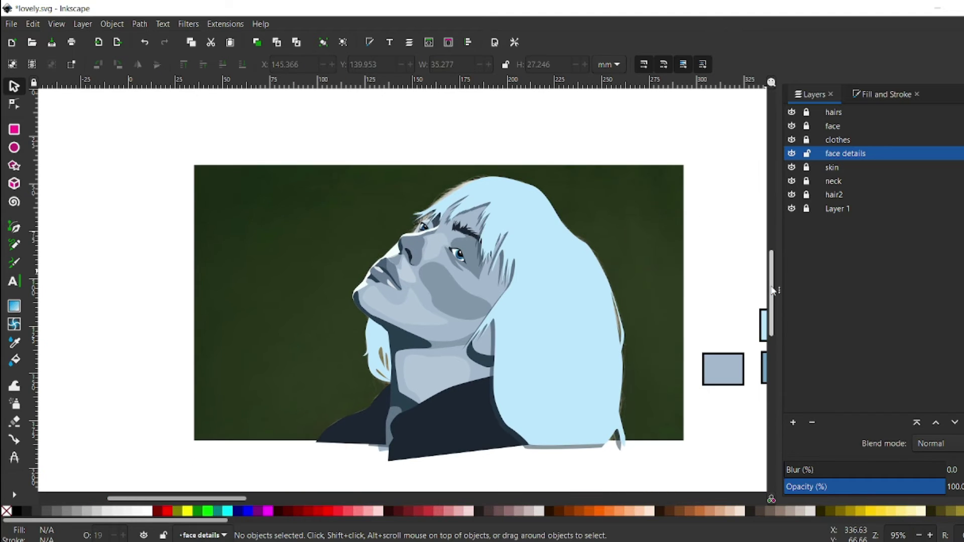
{"action": "scroll", "coordinate": [456, 257], "scroll_direction": "up", "scroll_amount": 2}
Draw the curved upper eyelash shape over the near eye and colour it dark
{"action": "key", "text": "b"}
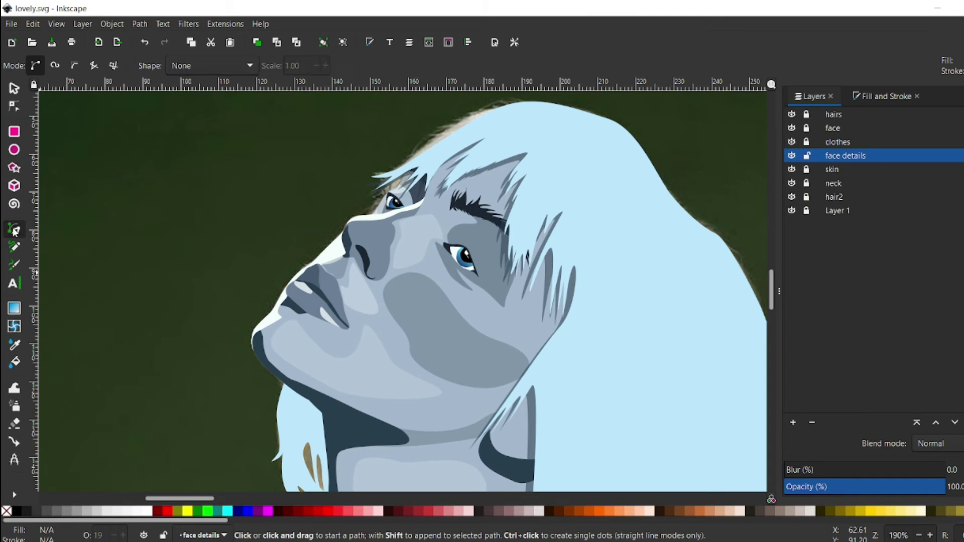
{"action": "scroll", "coordinate": [455, 257], "scroll_direction": "up", "scroll_amount": 5}
{"action": "left_click", "coordinate": [791, 169]}
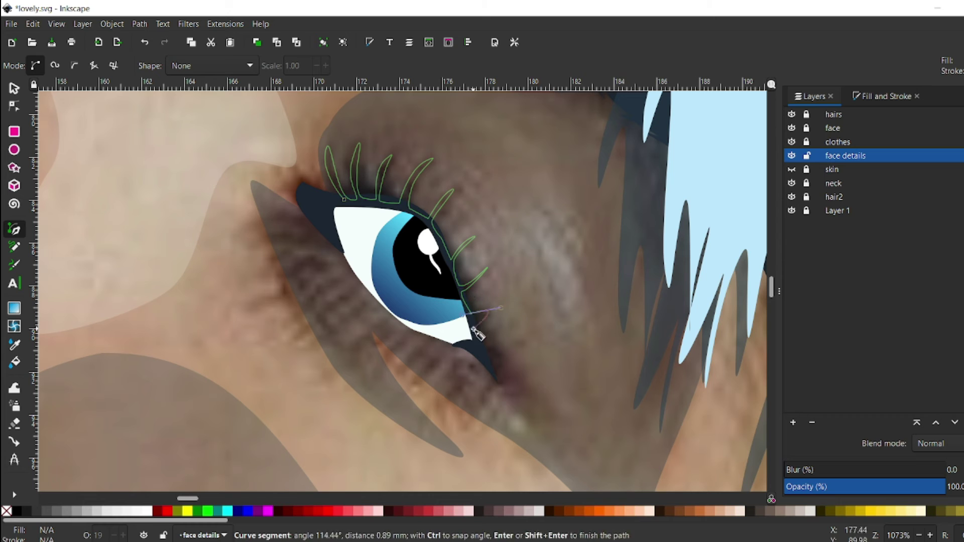
{"action": "left_click", "coordinate": [472, 348]}
{"action": "key", "text": "n"}
{"action": "key", "text": "b"}
{"action": "key", "text": "d"}
{"action": "left_click", "coordinate": [312, 197]}
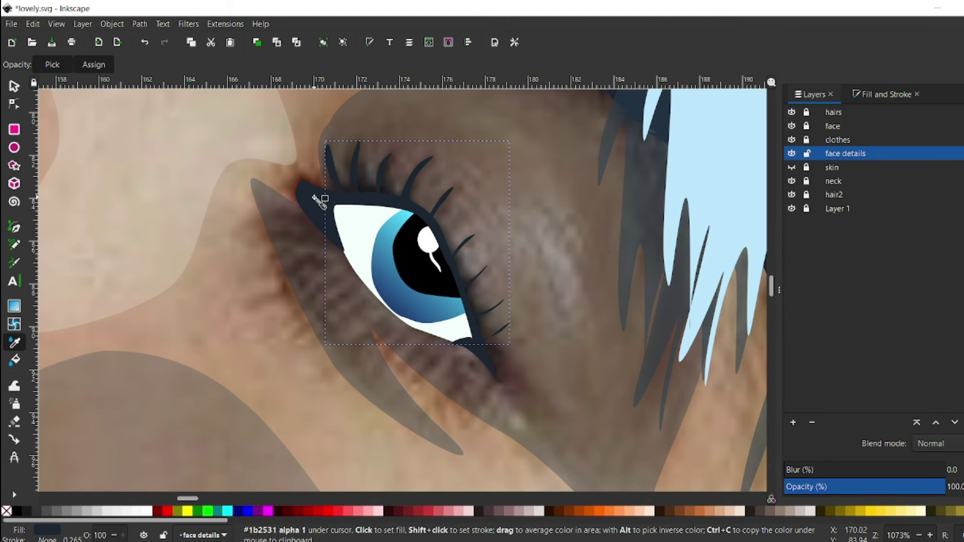
Check the lashes zoomed out, then draw a small lash and nudge it onto the far eye
{"action": "key", "text": "s"}
{"action": "scroll", "coordinate": [212, 301], "scroll_direction": "down", "scroll_amount": 4}
{"action": "key", "text": "Escape"}
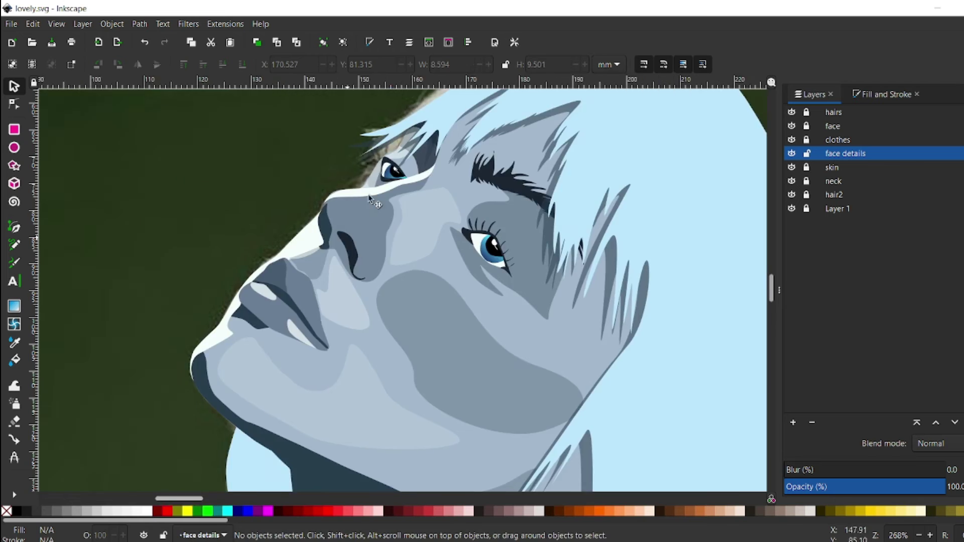
{"action": "left_click", "coordinate": [791, 166]}
{"action": "key", "text": "b"}
{"action": "left_click", "coordinate": [409, 187]}
{"action": "left_click", "coordinate": [14, 87]}
{"action": "left_click_drag", "start_coordinate": [412, 169], "coordinate": [406, 167]}
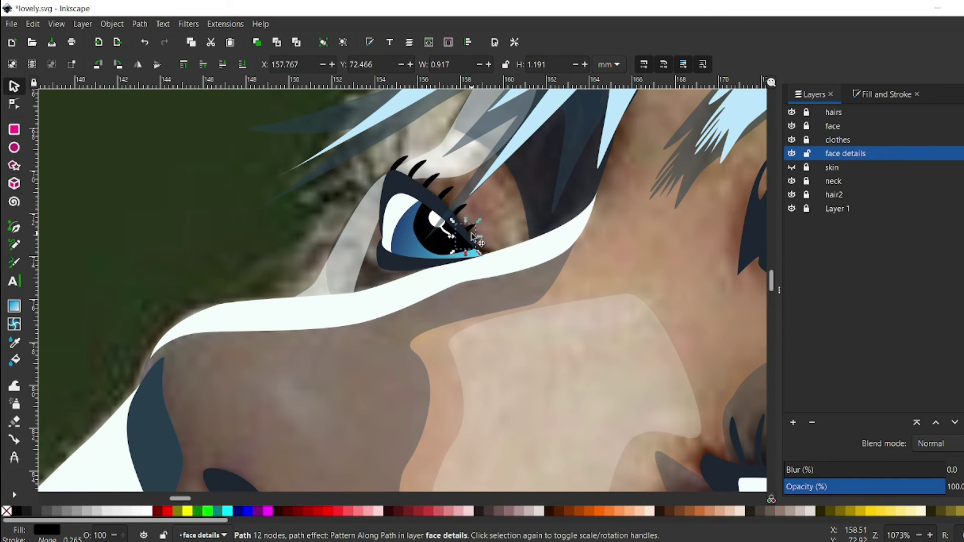
Add another far-eye lash, rotated to follow the eyelid, and colour it dark
{"action": "key", "text": "b"}
{"action": "left_click", "coordinate": [384, 245]}
{"action": "left_click", "coordinate": [365, 274]}
{"action": "left_click", "coordinate": [14, 88]}
{"action": "left_click", "coordinate": [371, 258]}
{"action": "scroll", "coordinate": [376, 260], "scroll_direction": "up", "scroll_amount": 2, "text": "ctrl"}
{"action": "left_click_drag", "start_coordinate": [401, 296], "coordinate": [417, 301]}
{"action": "key", "text": "d"}
{"action": "key", "text": "Escape"}
With the skin layer hidden, trace and reshape the lower eyelid outline
{"action": "key", "text": "5"}
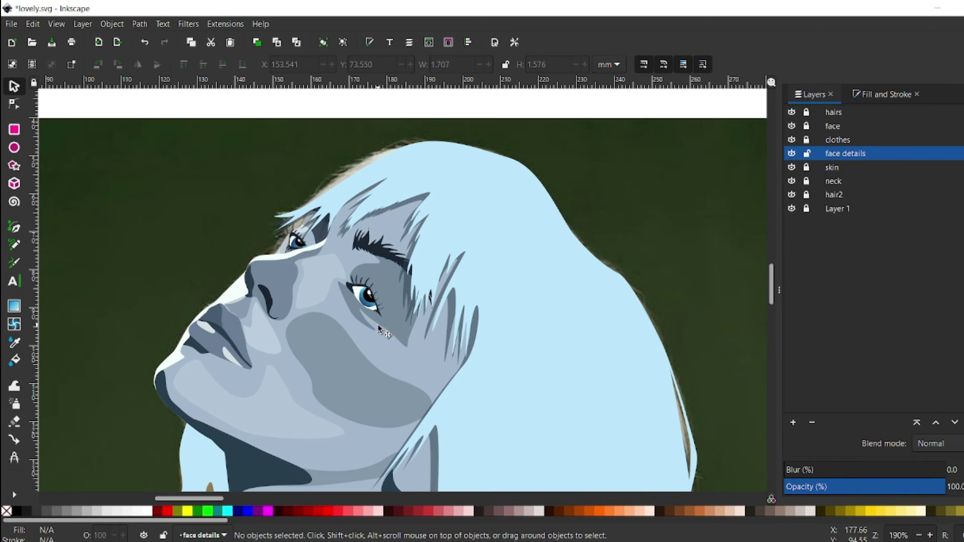
{"action": "scroll", "coordinate": [380, 329], "scroll_direction": "up", "scroll_amount": 7, "text": "ctrl"}
{"action": "left_click", "coordinate": [792, 167]}
{"action": "key", "text": "b"}
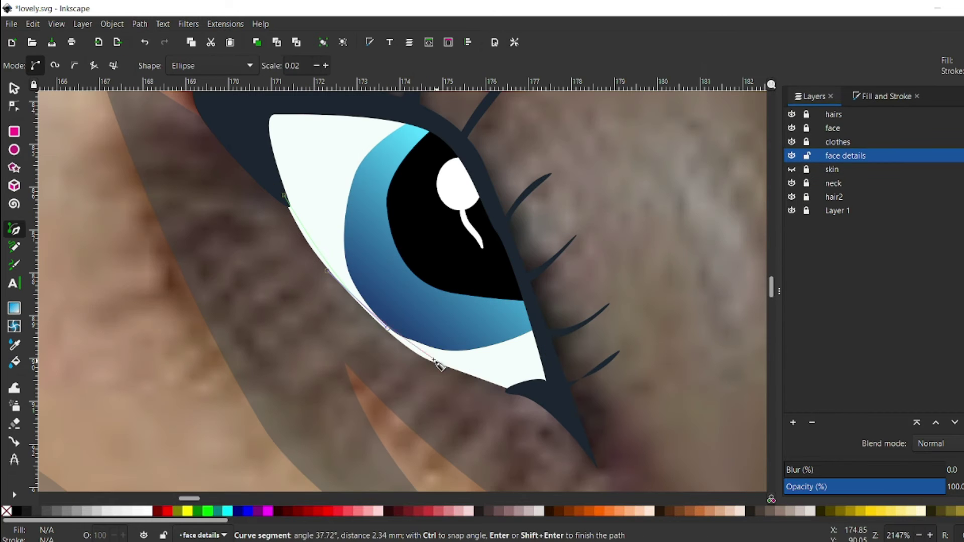
{"action": "left_click_drag", "start_coordinate": [292, 185], "coordinate": [294, 186]}
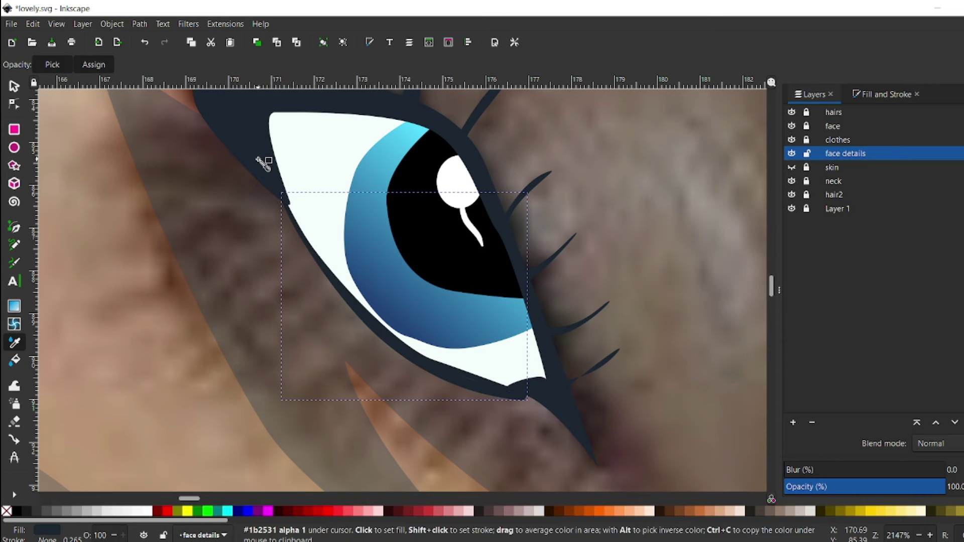
{"action": "key", "text": "n"}
{"action": "left_click_drag", "start_coordinate": [301, 224], "coordinate": [296, 221]}
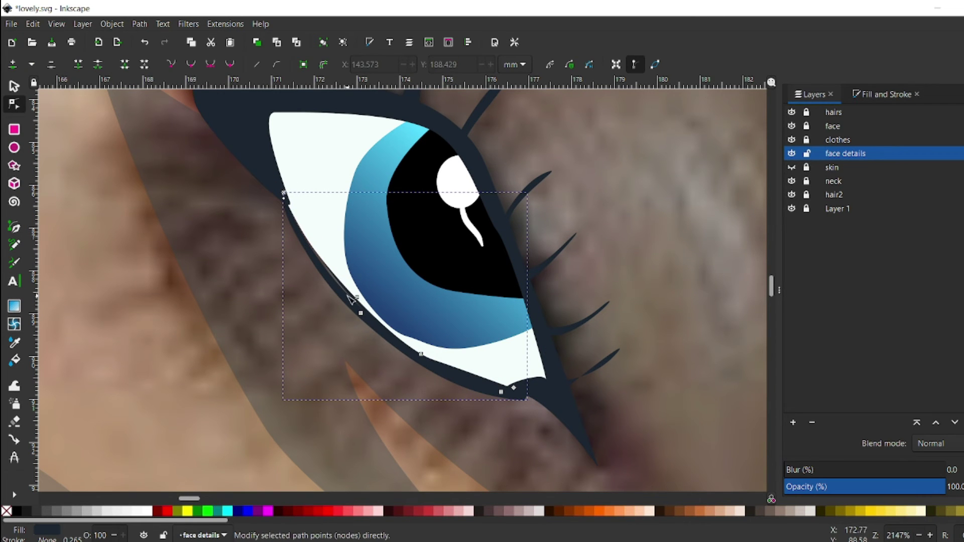
On the face details layer, draw the lower eyelid shape and fill it dark
{"action": "left_click", "coordinate": [792, 167]}
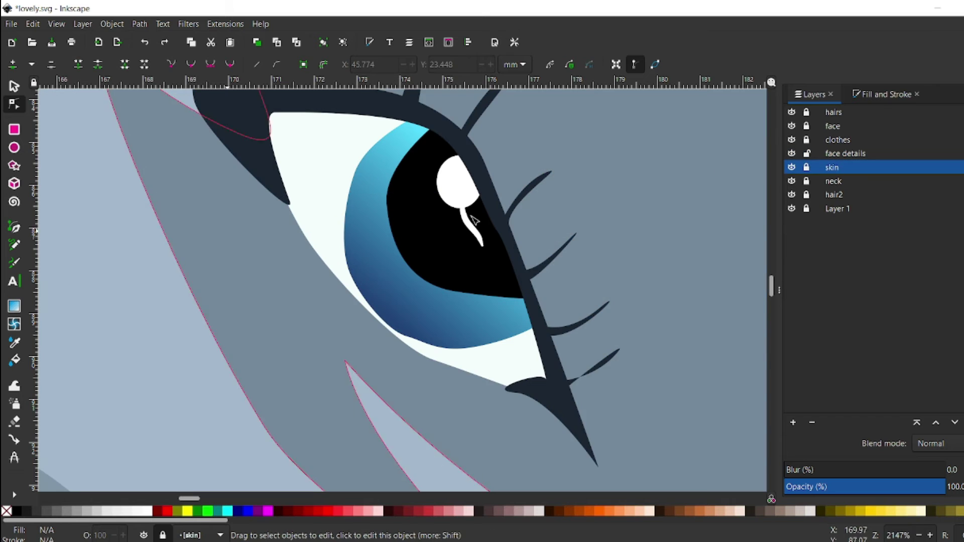
{"action": "key", "text": "b"}
{"action": "left_click", "coordinate": [211, 66]}
{"action": "key", "text": "Escape"}
{"action": "left_click", "coordinate": [845, 156]}
{"action": "left_click", "coordinate": [284, 190]}
{"action": "left_click_drag", "start_coordinate": [459, 368], "coordinate": [475, 374]}
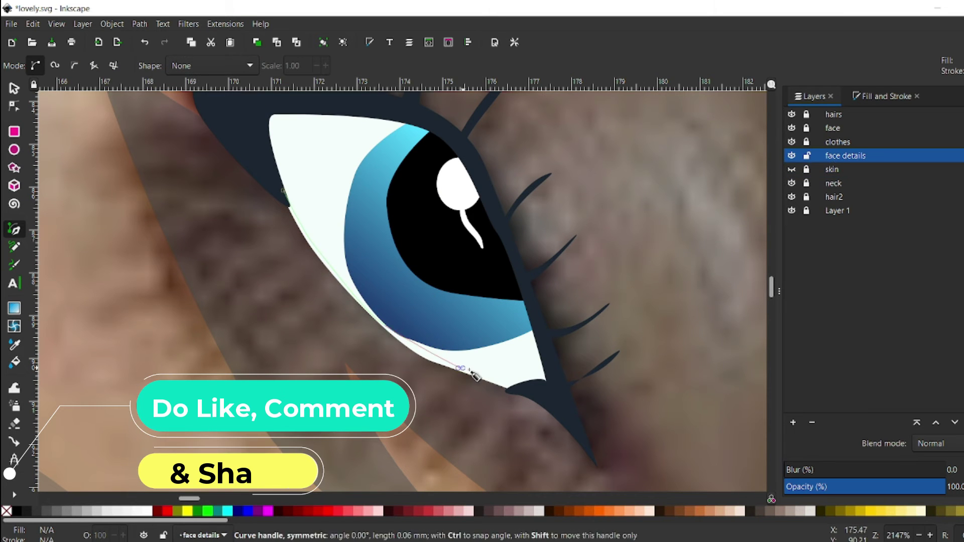
{"action": "left_click", "coordinate": [284, 190]}
{"action": "key", "text": "d"}
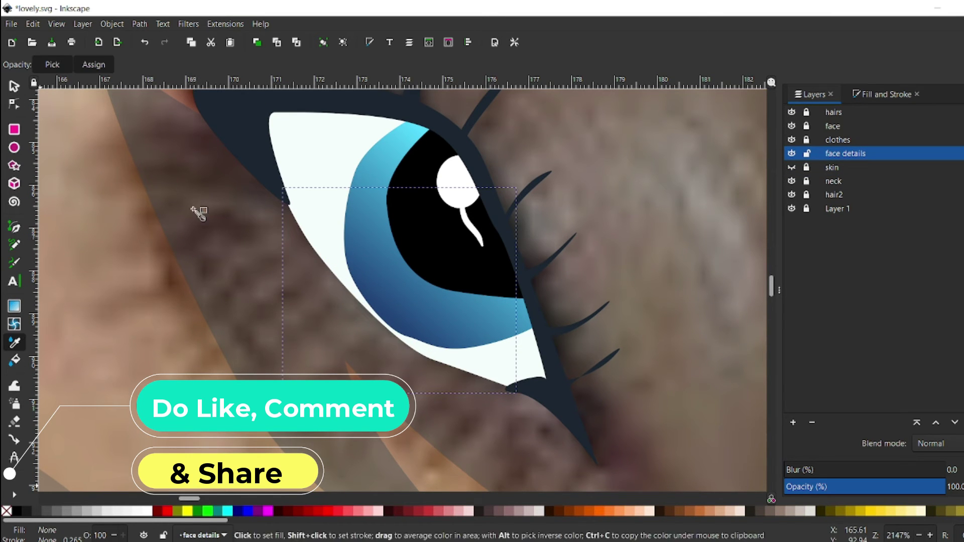
{"action": "left_click", "coordinate": [252, 142]}
Draw a lower lash stroke and bend it into a curve
{"action": "key", "text": "n"}
{"action": "scroll", "coordinate": [497, 392], "scroll_direction": "down", "scroll_amount": 3}
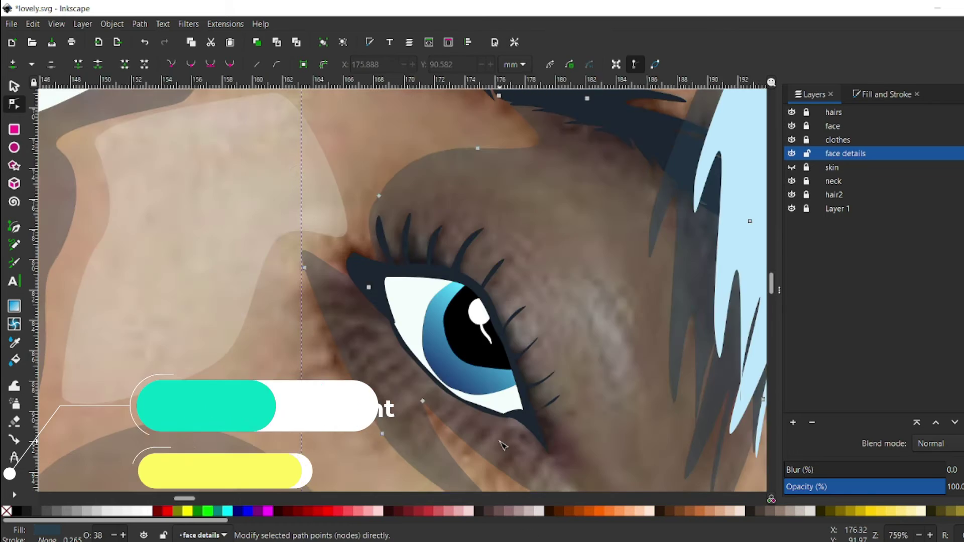
{"action": "scroll", "coordinate": [352, 301], "scroll_direction": "up", "scroll_amount": 2}
{"action": "key", "text": "b"}
{"action": "left_click", "coordinate": [419, 299]}
{"action": "left_click", "coordinate": [326, 304]}
{"action": "key", "text": "Return"}
{"action": "key", "text": "n"}
{"action": "left_click_drag", "start_coordinate": [369, 300], "coordinate": [347, 296]}
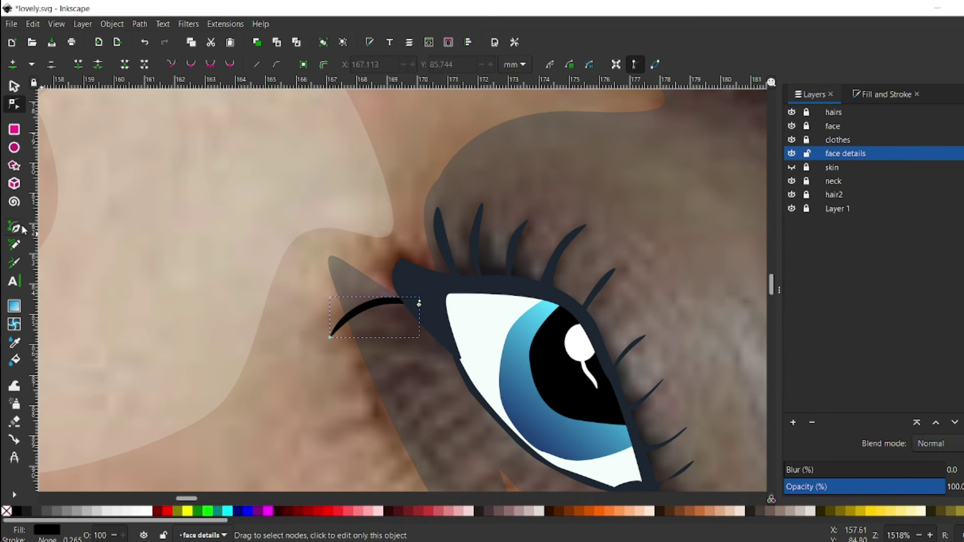
{"action": "key", "text": "s"}
Duplicate the curved lash and spread the copies along the lower lid
{"action": "scroll", "coordinate": [437, 338], "scroll_direction": "down", "scroll_amount": 2}
{"action": "scroll", "coordinate": [437, 337], "scroll_direction": "right", "scroll_amount": 4}
{"action": "left_click", "coordinate": [307, 281]}
{"action": "key", "text": "ctrl+d"}
{"action": "mouse_move", "coordinate": [308, 282]}
{"action": "left_mouse_down"}
{"action": "mouse_move", "coordinate": [329, 345]}
{"action": "mouse_move", "coordinate": [364, 383]}
{"action": "left_mouse_up"}
{"action": "key", "text": "ctrl+d"}
{"action": "key", "text": "ctrl+d"}
{"action": "key", "text": "ctrl+d"}
{"action": "scroll", "coordinate": [364, 382], "scroll_direction": "down", "scroll_amount": 4}
{"action": "left_click", "coordinate": [419, 258]}
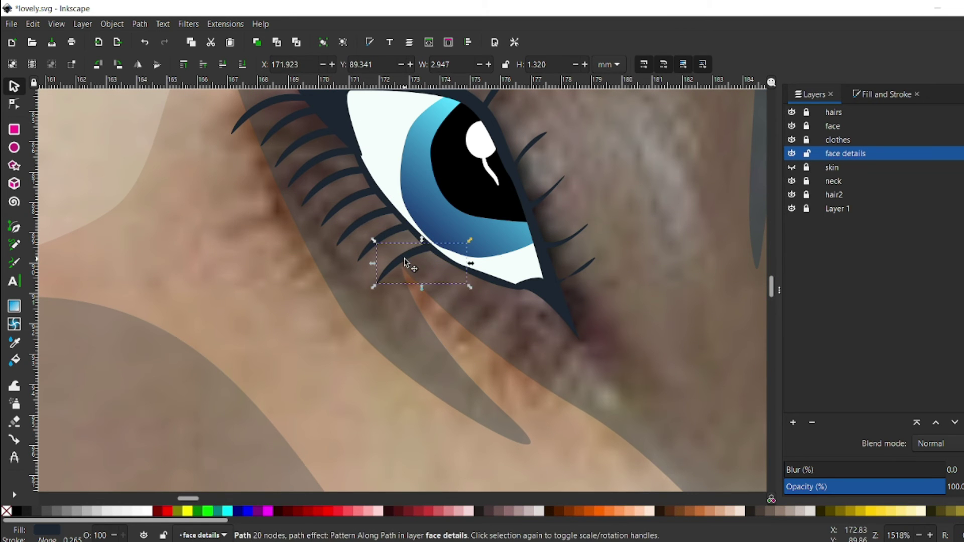
{"action": "left_click_drag", "start_coordinate": [467, 281], "coordinate": [496, 304]}
{"action": "key", "text": "Escape"}
{"action": "key", "text": "grave"}
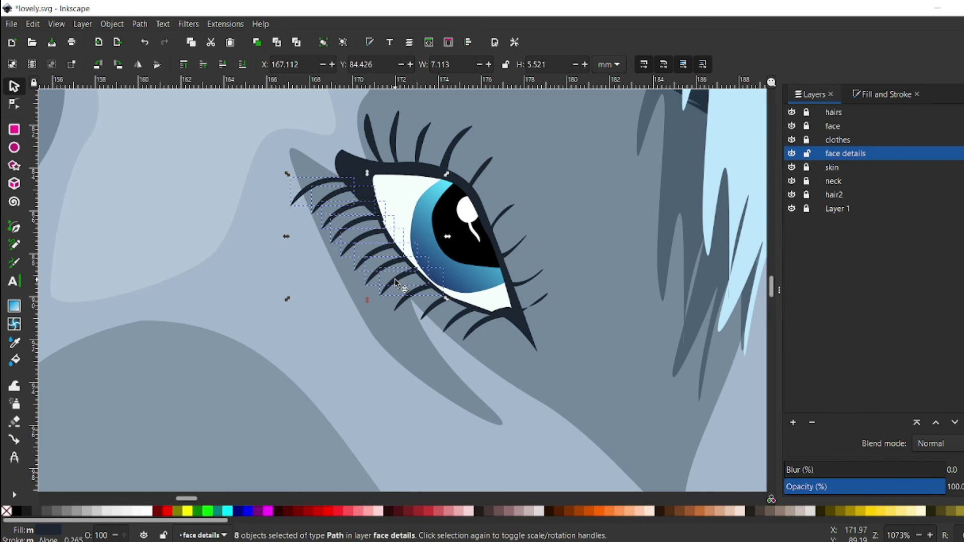
{"action": "key", "text": "Escape"}
Hide most layers and add a 'hairs details' layer above the hairs layer
{"action": "key", "text": "5"}
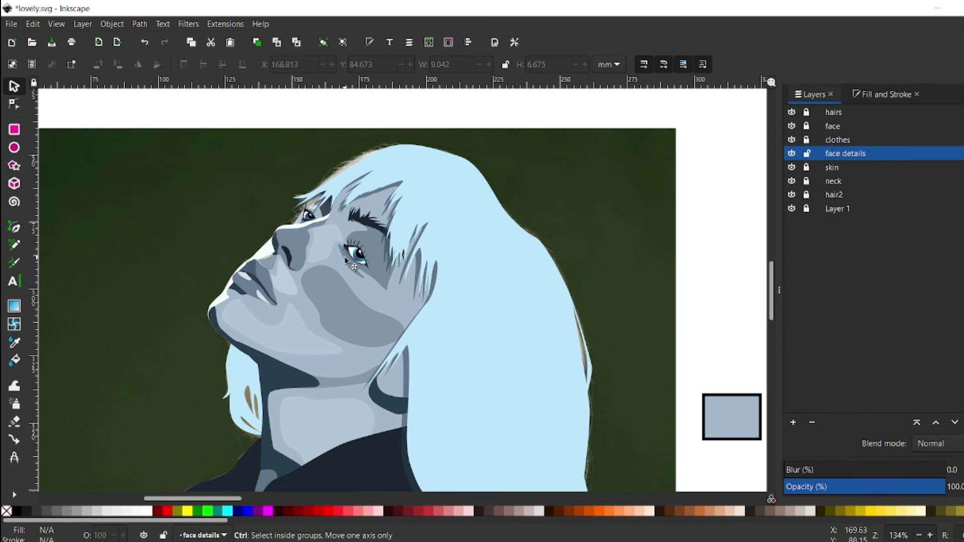
{"action": "left_click_drag", "start_coordinate": [791, 125], "coordinate": [790, 193]}
{"action": "left_click", "coordinate": [832, 111]}
{"action": "left_click", "coordinate": [792, 421]}
{"action": "type", "text": "details"}
{"action": "key", "text": "Return"}
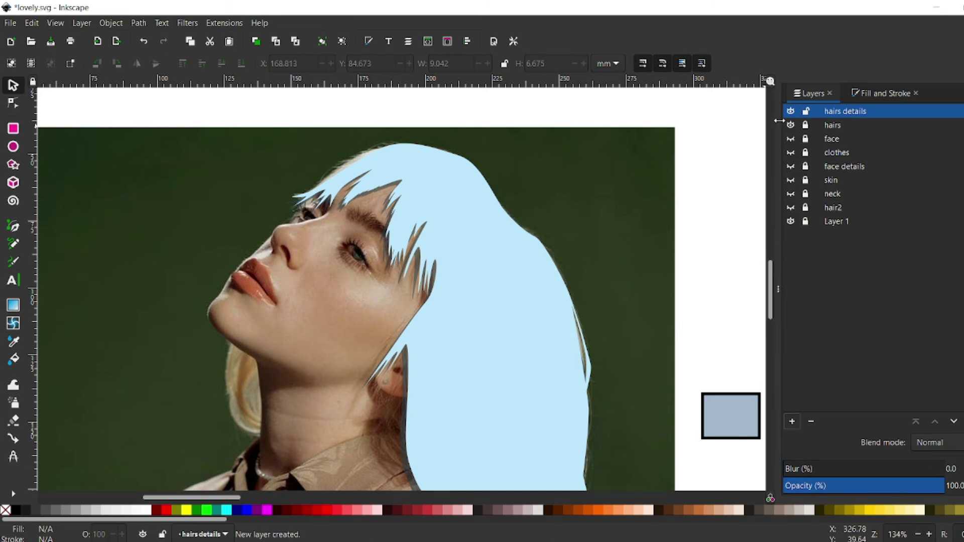
{"action": "left_click", "coordinate": [790, 124]}
Trace the first zigzag hair strand shape, turning off the ellipse stroke shape
{"action": "key", "text": "b"}
{"action": "scroll", "coordinate": [454, 160], "scroll_direction": "up", "scroll_amount": 2}
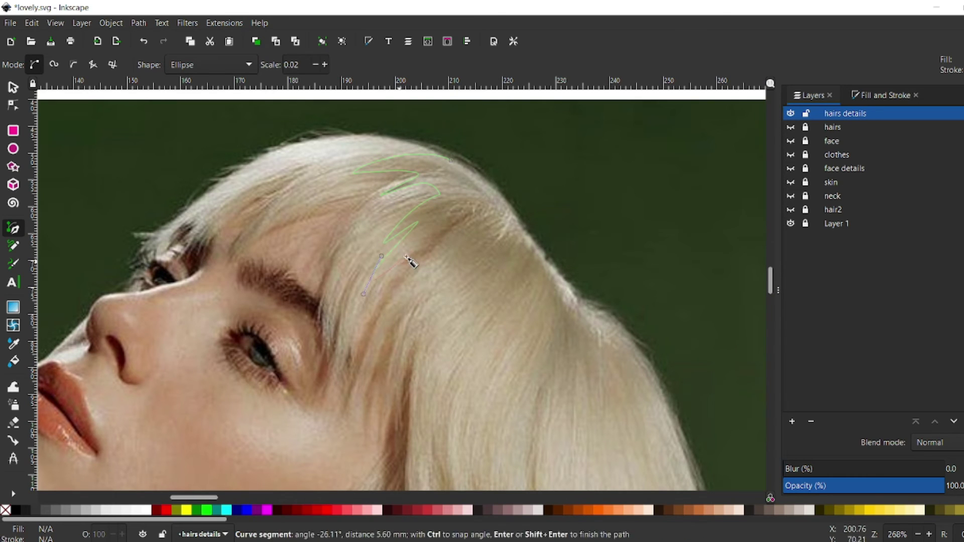
{"action": "scroll", "coordinate": [448, 256], "scroll_direction": "down", "scroll_amount": 2}
{"action": "left_click_drag", "start_coordinate": [453, 228], "coordinate": [431, 267]}
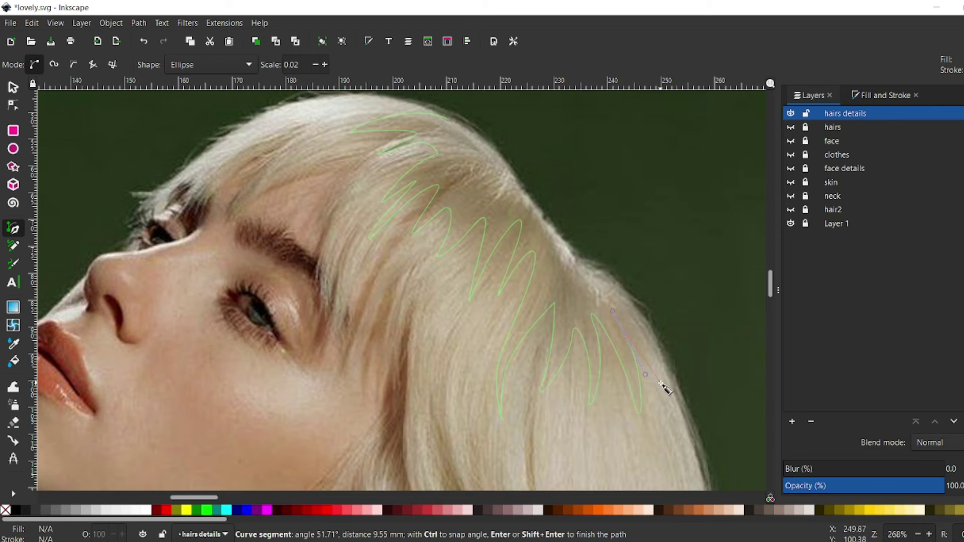
{"action": "left_click", "coordinate": [660, 382]}
{"action": "left_click_drag", "start_coordinate": [407, 123], "coordinate": [407, 122]}
{"action": "left_click", "coordinate": [211, 65]}
{"action": "left_click", "coordinate": [181, 47]}
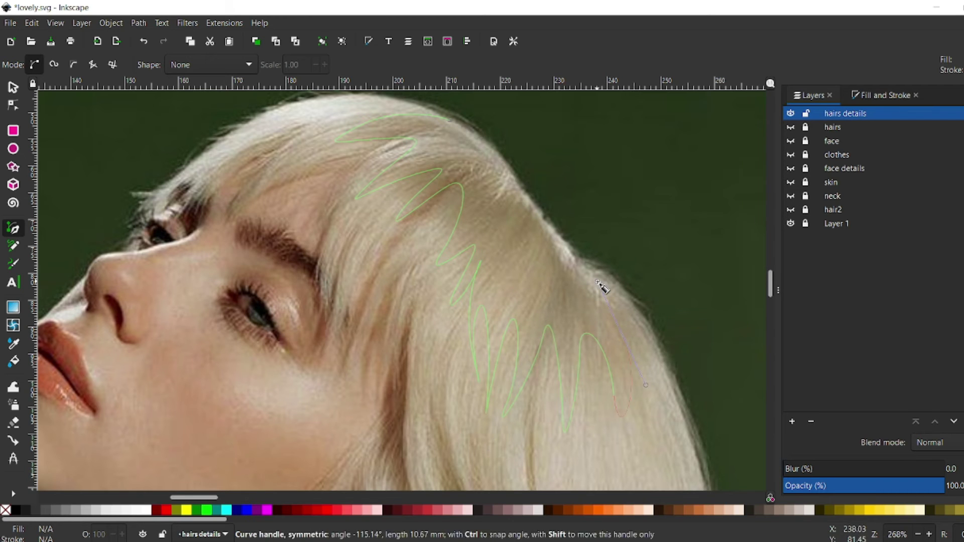
{"action": "left_click", "coordinate": [451, 123]}
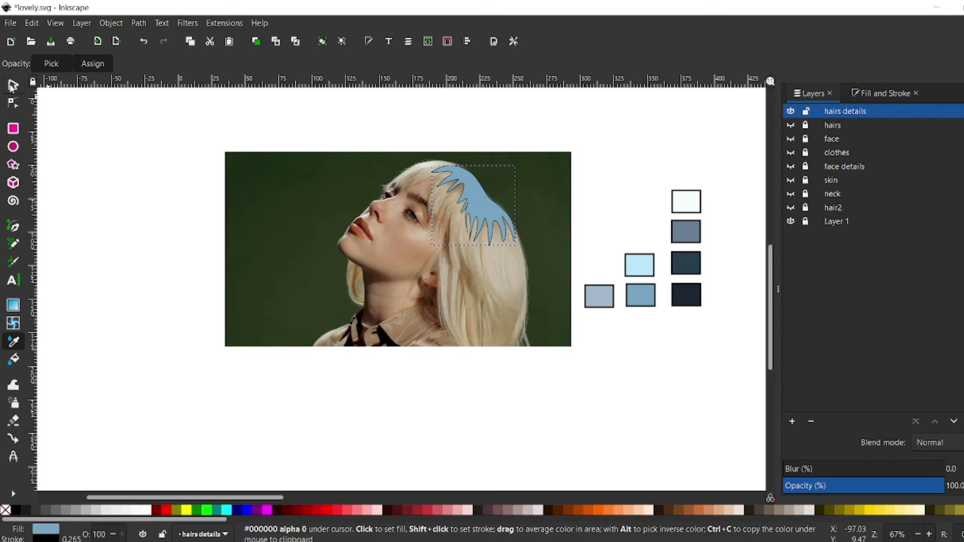
Adjust the strand's nodes to match the hair edge
{"action": "key", "text": "n"}
{"action": "left_click_drag", "start_coordinate": [458, 284], "coordinate": [455, 274]}
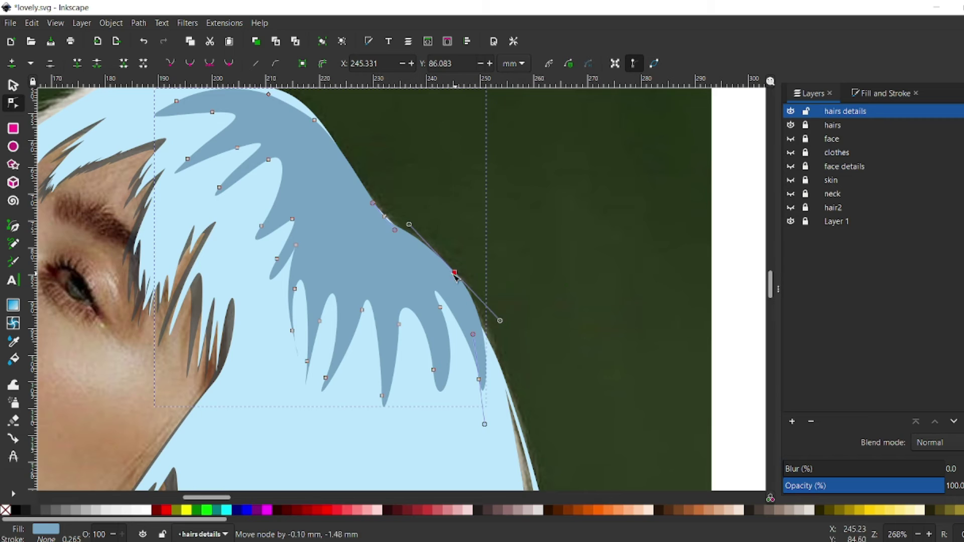
{"action": "left_click_drag", "start_coordinate": [770, 291], "coordinate": [770, 235]}
{"action": "key", "text": "Escape"}
{"action": "key", "text": "5"}
{"action": "left_click", "coordinate": [792, 126]}
Draw a strand curving down the hair and fill it with the swatch blue
{"action": "key", "text": "b"}
{"action": "left_click", "coordinate": [332, 116]}
{"action": "left_click_drag", "start_coordinate": [332, 261], "coordinate": [347, 347]}
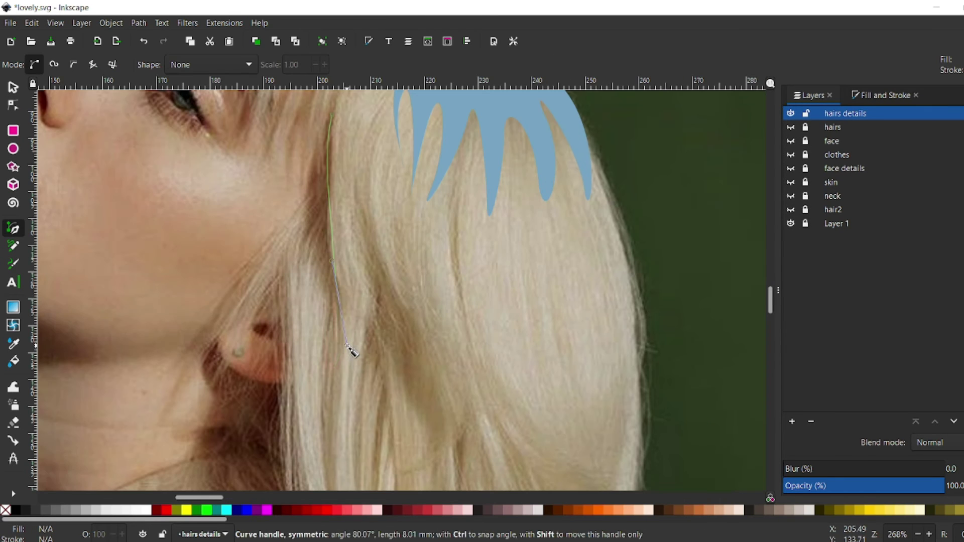
{"action": "key", "text": "Return"}
{"action": "key", "text": "d"}
{"action": "left_click", "coordinate": [492, 151]}
Draw a lower strand and fill it with the swatch blue, removing its outline
{"action": "key", "text": "b"}
{"action": "scroll", "coordinate": [381, 127], "scroll_direction": "down", "scroll_amount": 5}
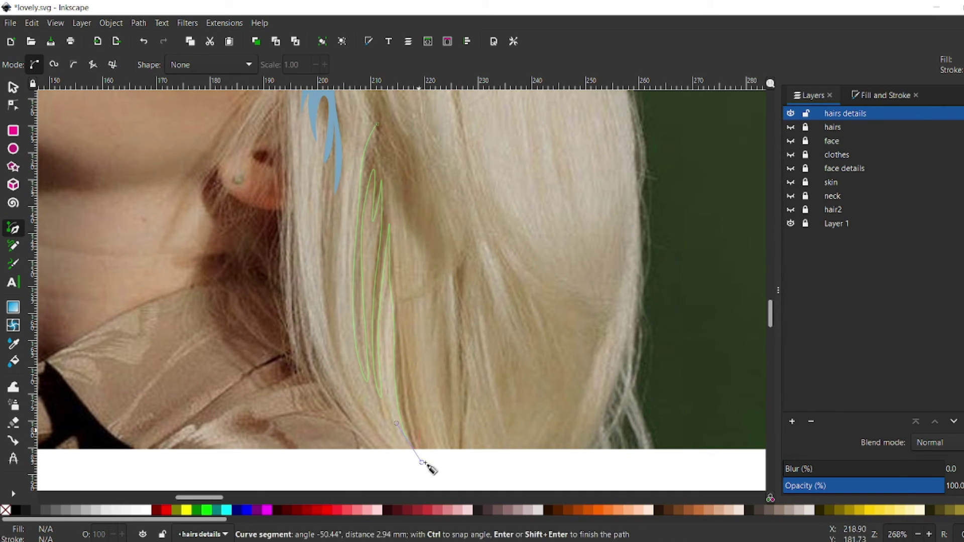
{"action": "key", "text": "Return"}
{"action": "key", "text": "d"}
{"action": "left_click", "coordinate": [338, 102]}
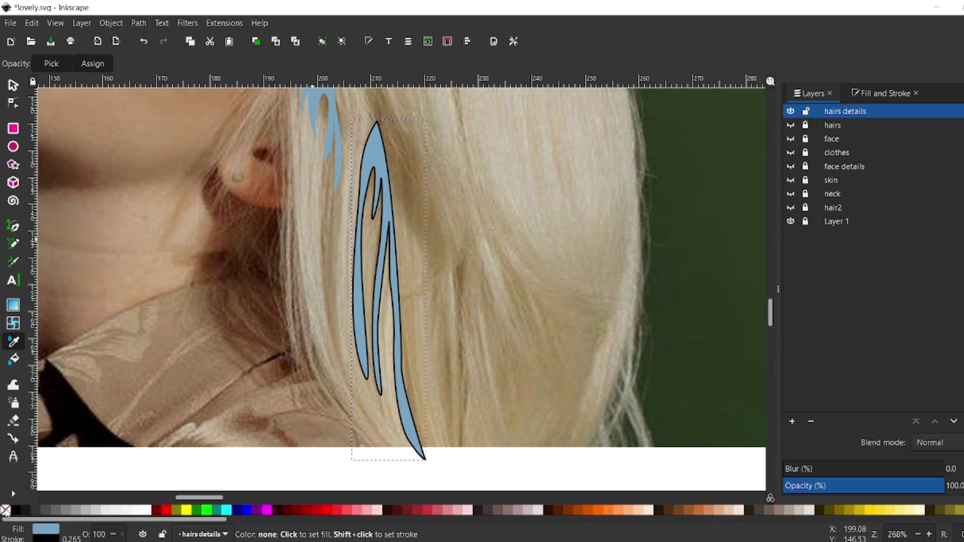
{"action": "key", "text": "5"}
{"action": "left_click", "coordinate": [790, 125]}
{"action": "key", "text": "Escape"}
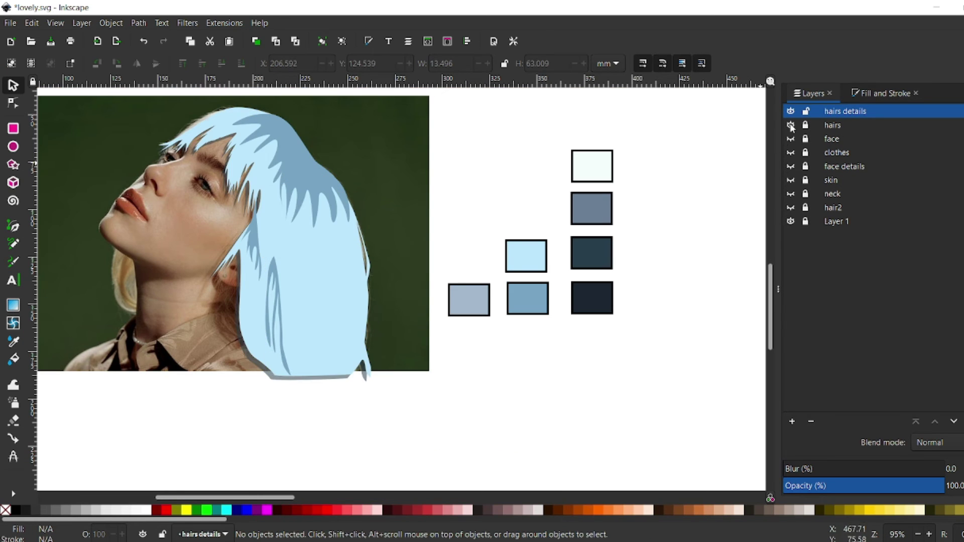
Trace another strand over the lower hair and fill it with the swatch blue
{"action": "left_click", "coordinate": [790, 125]}
{"action": "key", "text": "b"}
{"action": "scroll", "coordinate": [316, 208], "scroll_direction": "up", "scroll_amount": 3}
{"action": "left_click_drag", "start_coordinate": [343, 372], "coordinate": [343, 372]}
{"action": "key", "text": "Return"}
{"action": "key", "text": "d"}
{"action": "left_click", "coordinate": [337, 102]}
{"action": "key", "text": "b"}
{"action": "left_click", "coordinate": [248, 197]}
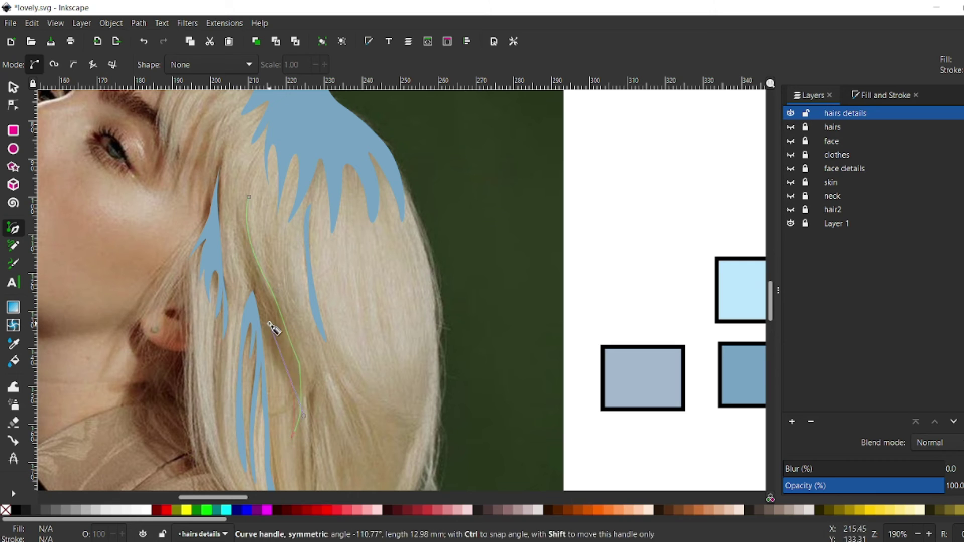
{"action": "key", "text": "Return"}
{"action": "key", "text": "d"}
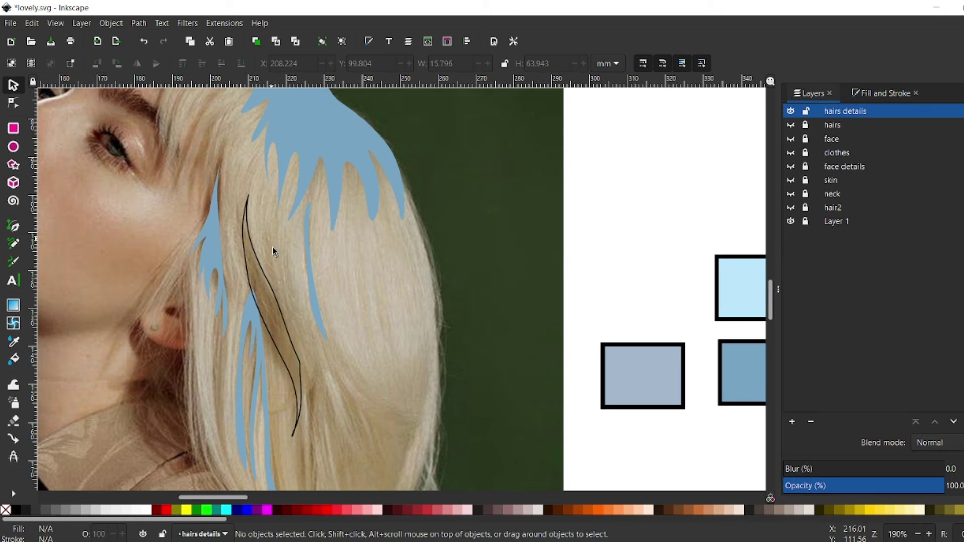
{"action": "left_click", "coordinate": [327, 163]}
Toggle the hairs layer visibility to compare the new strands
{"action": "key", "text": "5"}
{"action": "key", "text": "s"}
{"action": "left_click", "coordinate": [790, 125]}
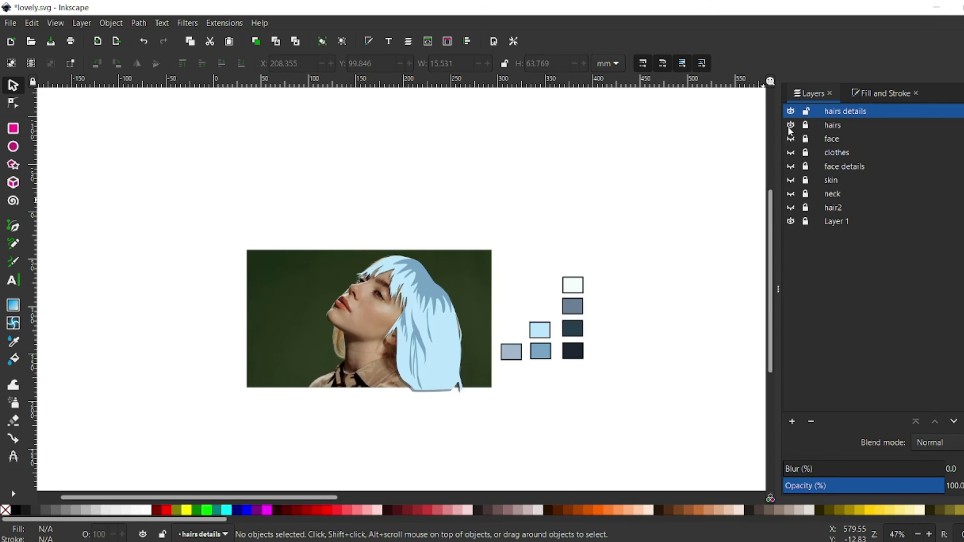
{"action": "key", "text": "grave"}
{"action": "left_click", "coordinate": [790, 207]}
{"action": "key", "text": "grave"}
{"action": "key", "text": "grave"}
{"action": "key", "text": "grave"}
{"action": "key", "text": "b"}
{"action": "left_click_drag", "start_coordinate": [441, 421], "coordinate": [442, 423]}
Draw one more curved strand, fill it swatch blue, and show the hairs layer
{"action": "left_click", "coordinate": [431, 303]}
{"action": "left_click", "coordinate": [340, 254]}
{"action": "left_click_drag", "start_coordinate": [335, 310], "coordinate": [341, 337]}
{"action": "left_click", "coordinate": [392, 435]}
{"action": "key", "text": "d"}
{"action": "left_click", "coordinate": [374, 281]}
{"action": "key", "text": "Escape"}
{"action": "left_click", "coordinate": [790, 125]}
{"action": "key", "text": "n"}
{"action": "key", "text": "Escape"}
{"action": "key", "text": "minus"}
{"action": "key", "text": "minus"}
Show the face, clothes and hair2 layers, then add a 'hair 2 details' layer
{"action": "left_click", "coordinate": [790, 152]}
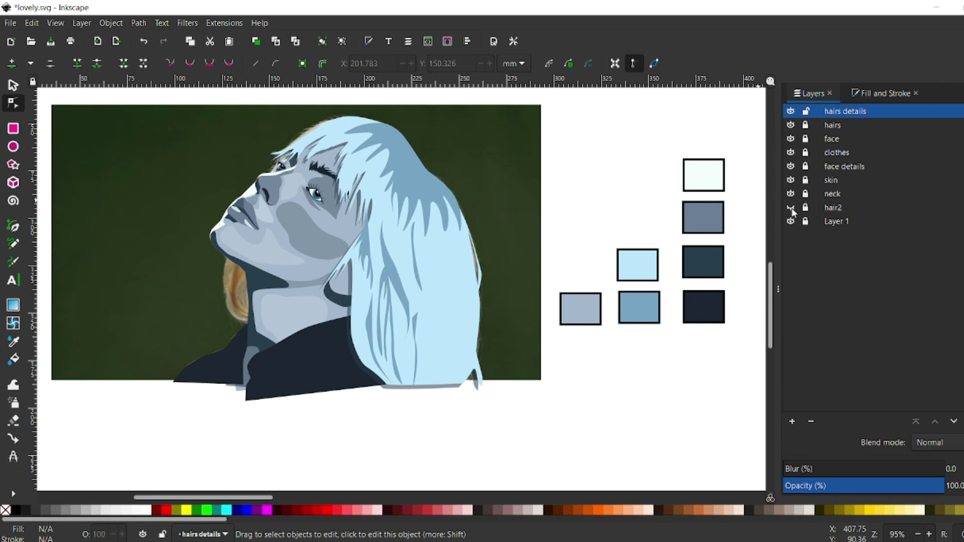
{"action": "left_click", "coordinate": [791, 208]}
{"action": "key", "text": "d"}
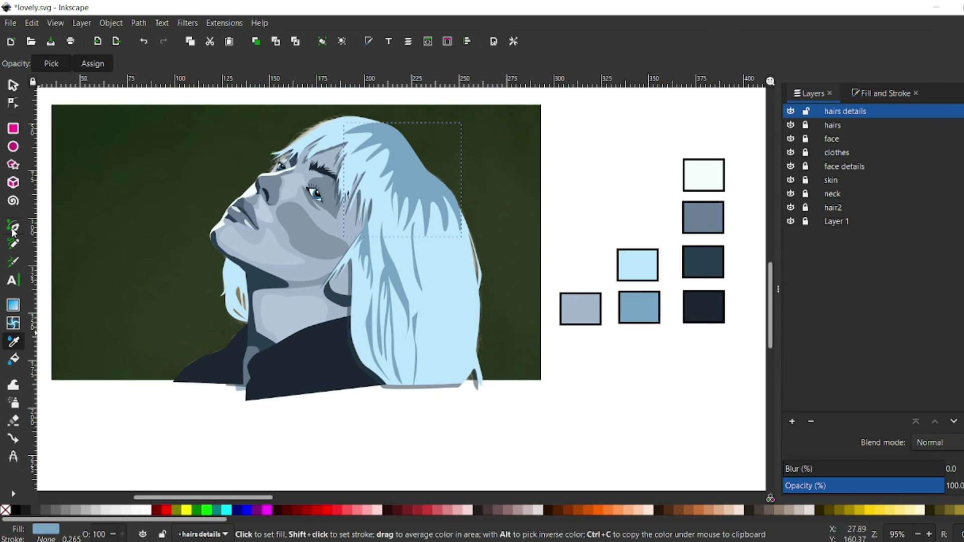
{"action": "key", "text": "b"}
{"action": "left_click", "coordinate": [832, 209]}
{"action": "key", "text": "ctrl+shift+n"}
{"action": "type", "text": "hair 2 details"}
{"action": "key", "text": "Return"}
{"action": "scroll", "coordinate": [221, 286], "scroll_direction": "up", "scroll_amount": 4}
Hide the hair2 layer and trace the first zigzag strand along the crown
{"action": "left_click", "coordinate": [791, 223]}
{"action": "left_click_drag", "start_coordinate": [282, 232], "coordinate": [273, 270]}
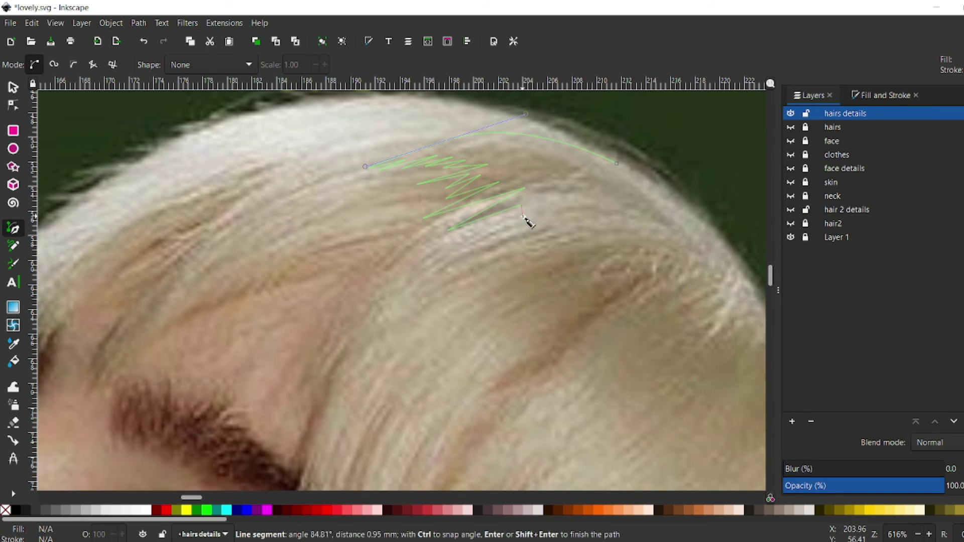
{"action": "left_click_drag", "start_coordinate": [501, 261], "coordinate": [527, 251]}
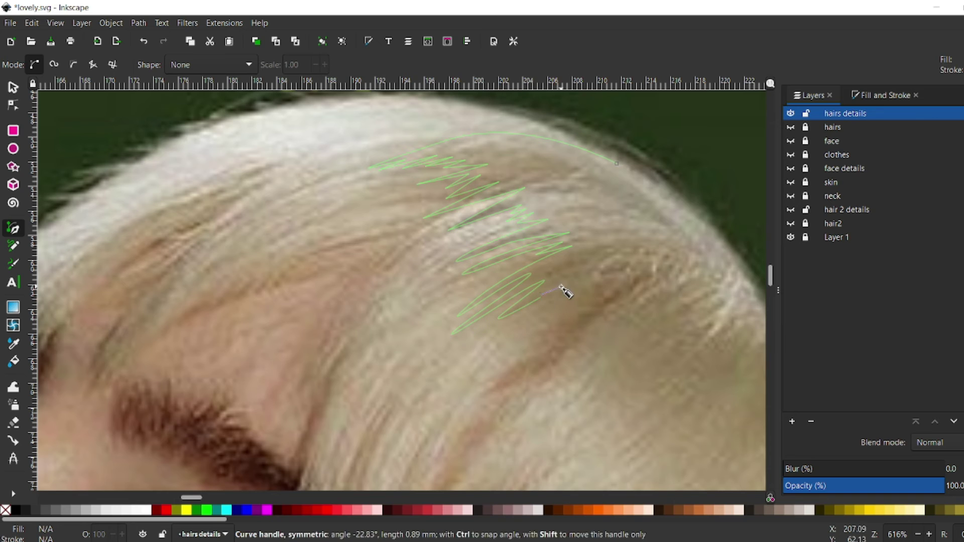
{"action": "key", "text": "Return"}
{"action": "left_click", "coordinate": [530, 322]}
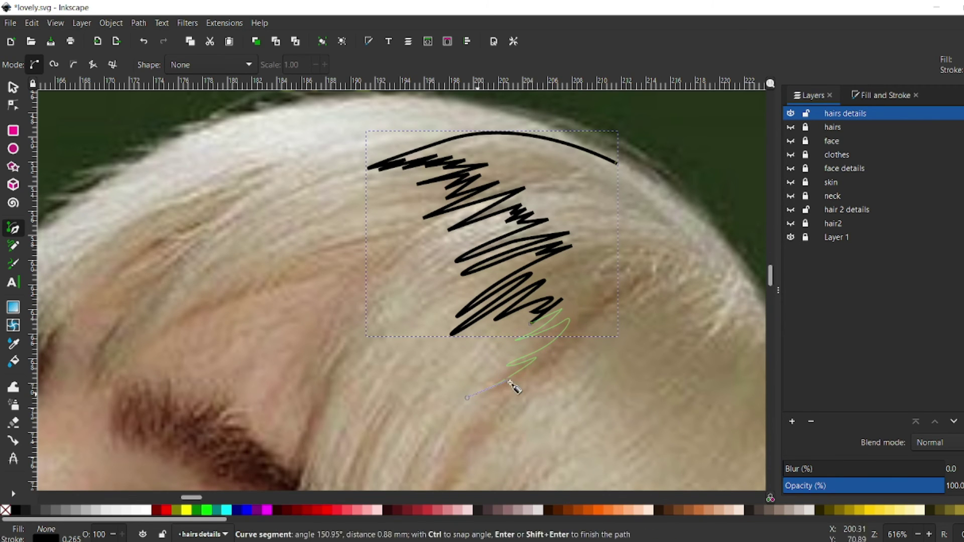
Continue the zigzag strand, adding nodes that bend it downward
{"action": "left_click_drag", "start_coordinate": [770, 277], "coordinate": [771, 289]}
{"action": "left_click_drag", "start_coordinate": [196, 497], "coordinate": [199, 497]}
{"action": "double_click", "coordinate": [491, 163]}
{"action": "left_click", "coordinate": [506, 201]}
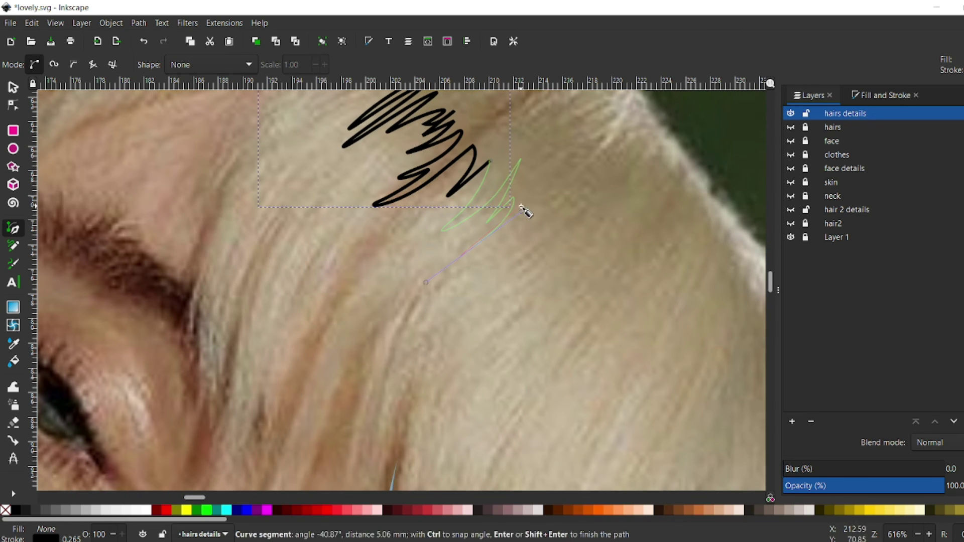
{"action": "left_click_drag", "start_coordinate": [196, 497], "coordinate": [201, 498]}
{"action": "left_click_drag", "start_coordinate": [372, 265], "coordinate": [336, 309]}
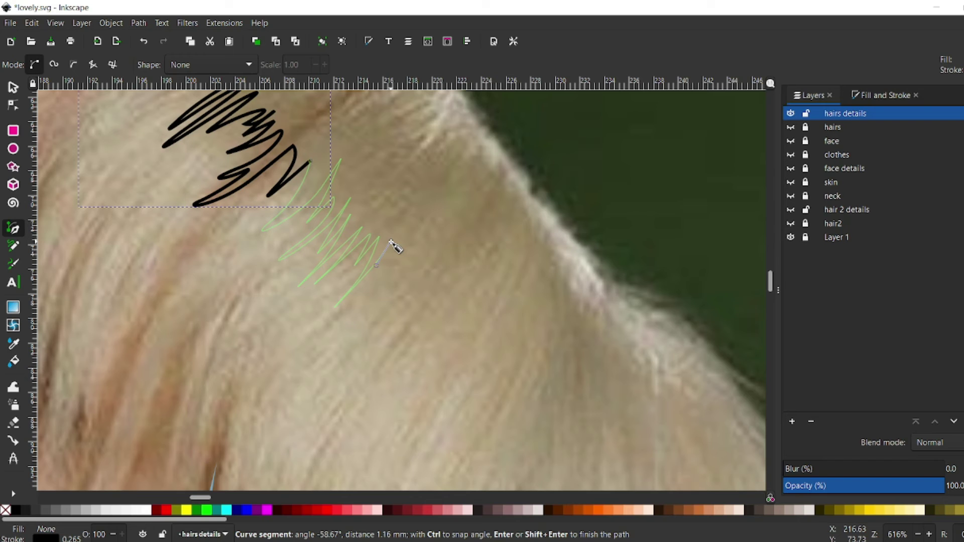
{"action": "left_click_drag", "start_coordinate": [384, 315], "coordinate": [379, 327]}
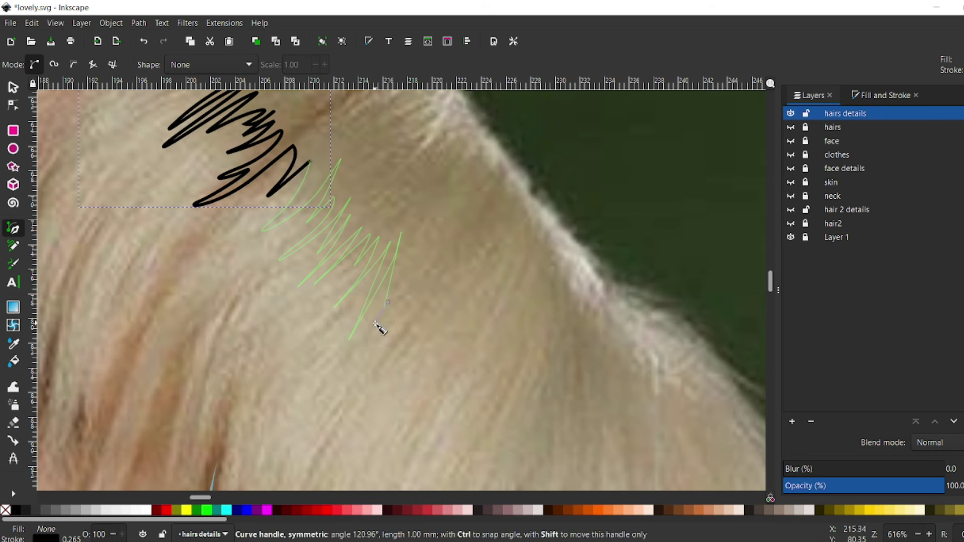
Extend the zigzag further down the hair edge and finish the strand path
{"action": "left_click_drag", "start_coordinate": [397, 367], "coordinate": [417, 301]}
{"action": "left_click_drag", "start_coordinate": [448, 370], "coordinate": [475, 313]}
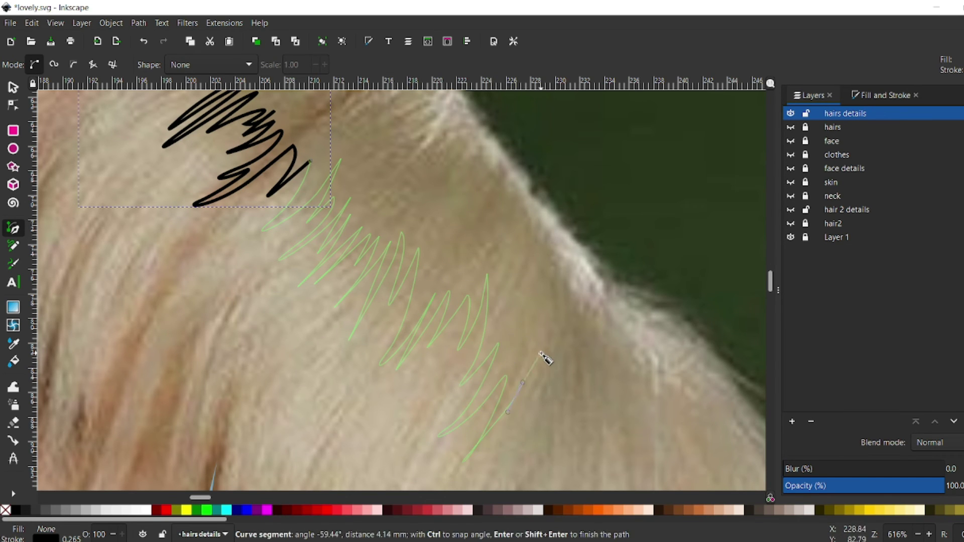
{"action": "scroll", "coordinate": [502, 281], "scroll_direction": "down", "scroll_amount": 5}
{"action": "scroll", "coordinate": [502, 281], "scroll_direction": "right", "scroll_amount": 5}
{"action": "left_click_drag", "start_coordinate": [279, 185], "coordinate": [281, 188]}
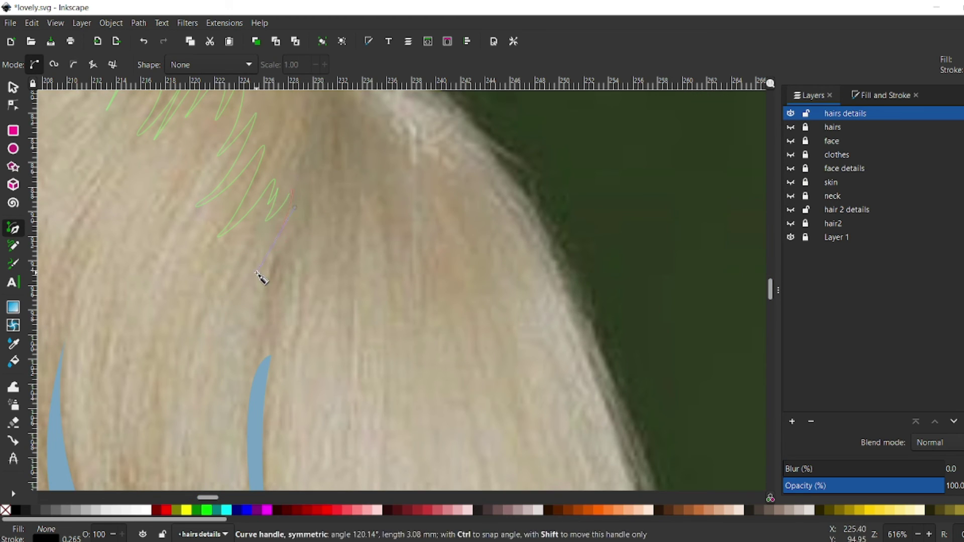
{"action": "scroll", "coordinate": [338, 176], "scroll_direction": "down", "scroll_amount": 2}
{"action": "scroll", "coordinate": [406, 352], "scroll_direction": "down", "scroll_amount": 1}
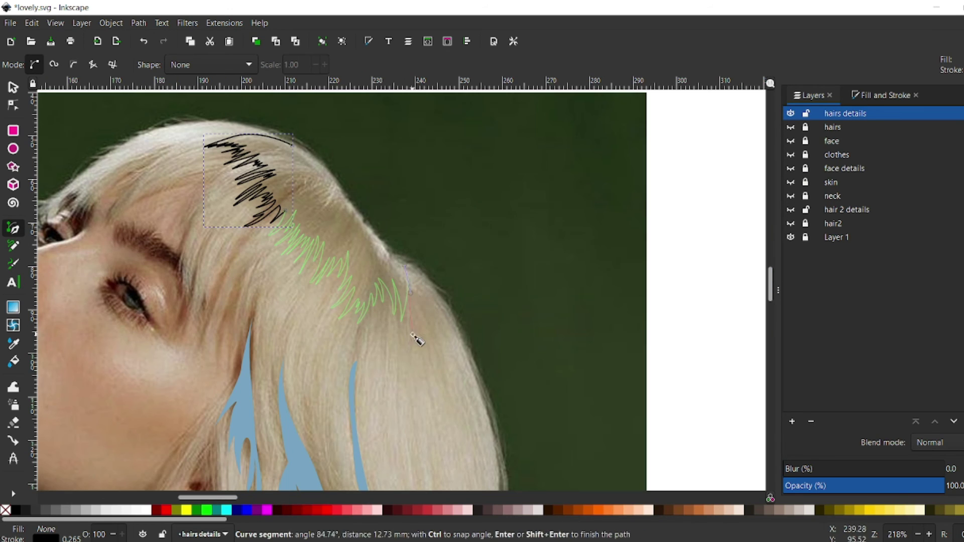
{"action": "key", "text": "Return"}
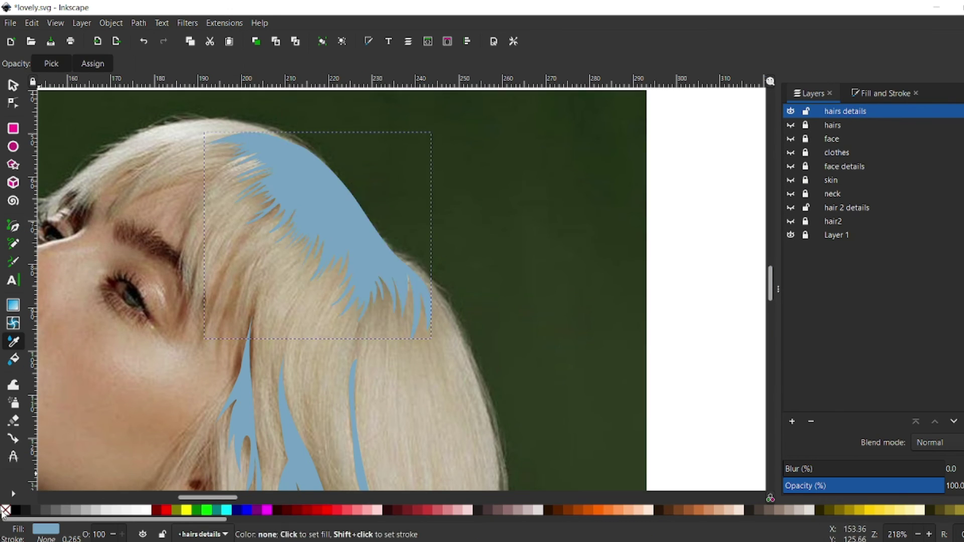
Pull the strand's top node onto the hair edge, then show the face layer
{"action": "scroll", "coordinate": [336, 261], "scroll_direction": "down", "scroll_amount": 3}
{"action": "key", "text": "n"}
{"action": "scroll", "coordinate": [326, 281], "scroll_direction": "up", "scroll_amount": 3}
{"action": "scroll", "coordinate": [326, 281], "scroll_direction": "up", "scroll_amount": 2}
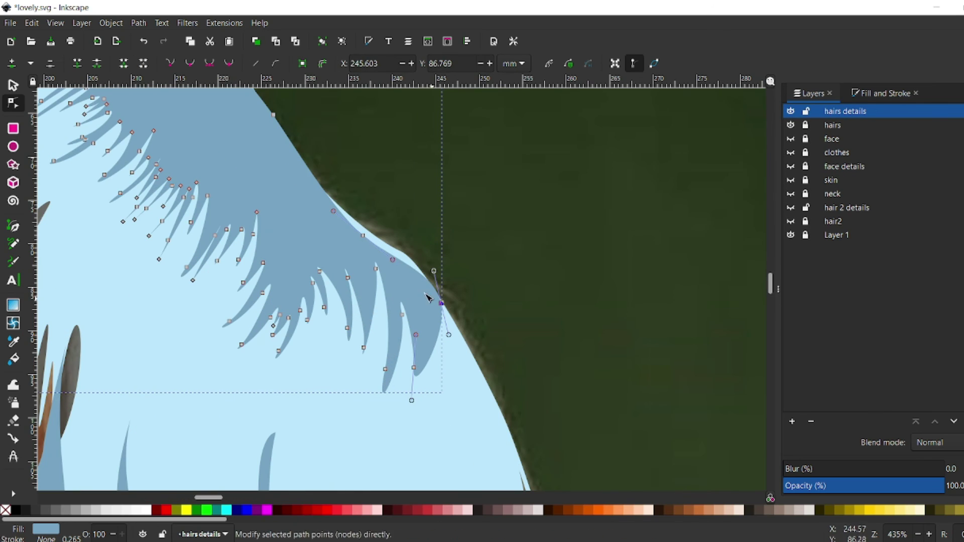
{"action": "left_click_drag", "start_coordinate": [146, 173], "coordinate": [147, 167]}
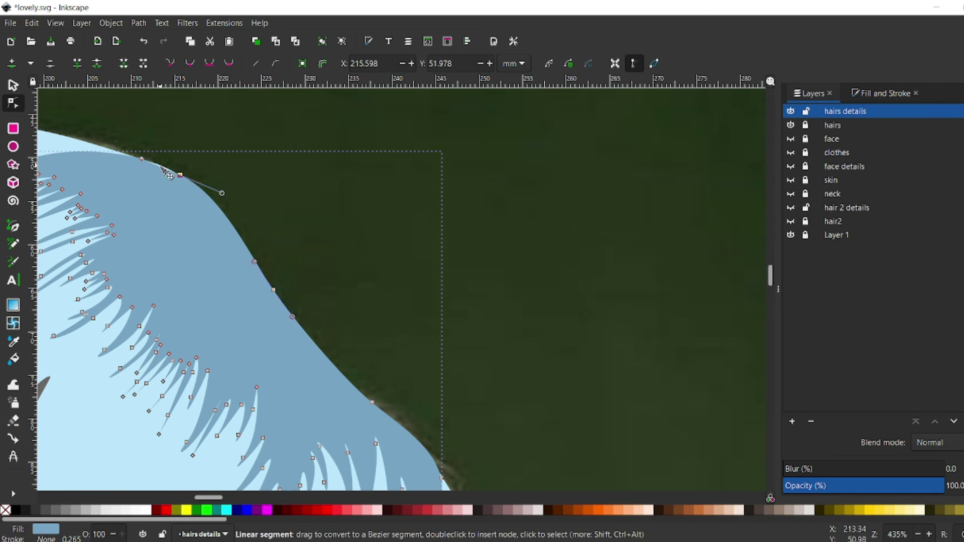
{"action": "scroll", "coordinate": [255, 251], "scroll_direction": "down", "scroll_amount": 4}
{"action": "left_click", "coordinate": [791, 139]}
Hide the face and hairs layers, then draw a strand filled medium blue
{"action": "left_click", "coordinate": [791, 125]}
{"action": "scroll", "coordinate": [351, 281], "scroll_direction": "down", "scroll_amount": 3}
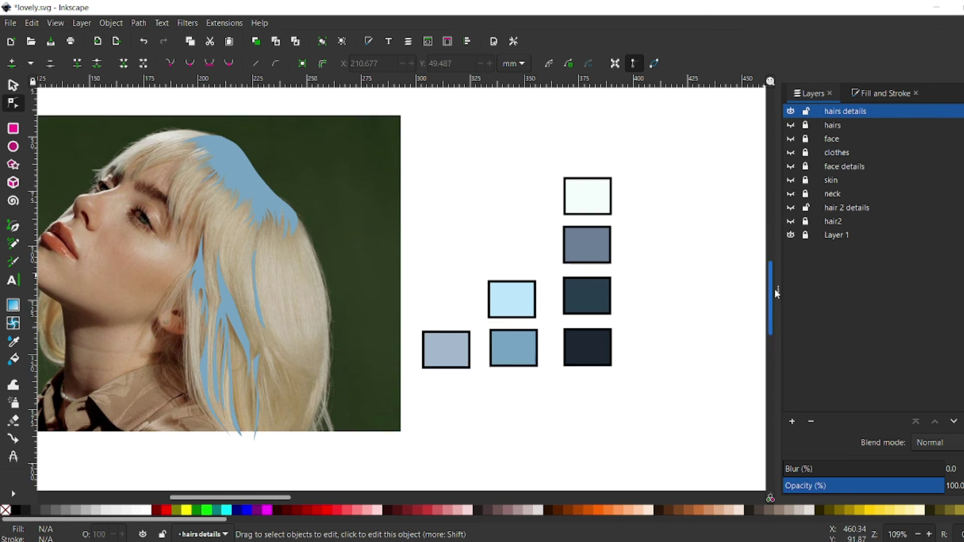
{"action": "key", "text": "b"}
{"action": "left_click", "coordinate": [269, 224]}
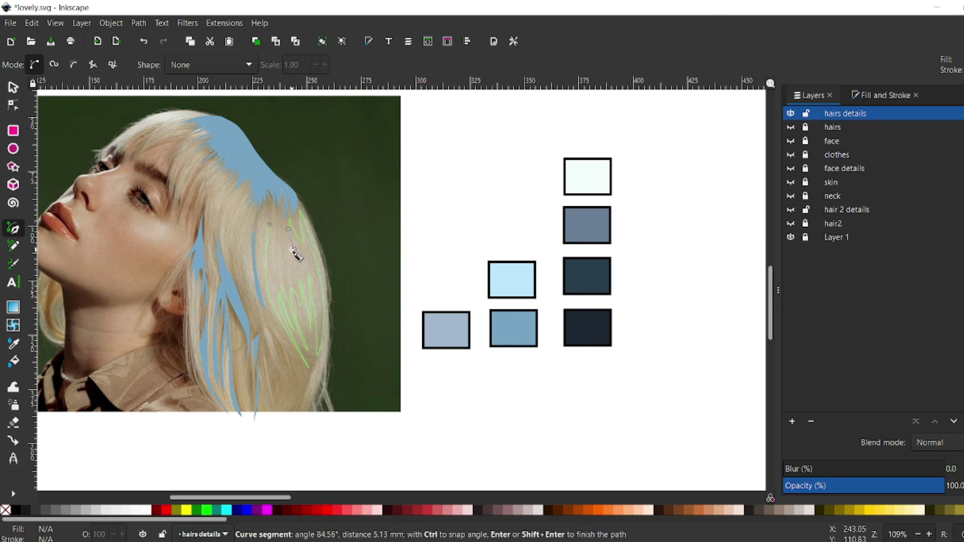
{"action": "key", "text": "Return"}
{"action": "key", "text": "d"}
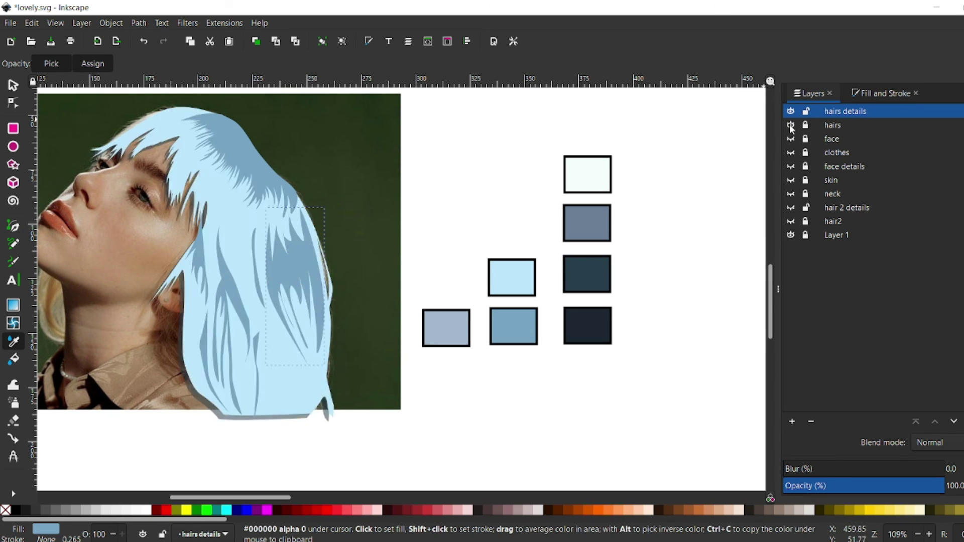
{"action": "left_click", "coordinate": [513, 327]}
Outline a second hair strand and fill it with the medium blue
{"action": "left_click", "coordinate": [13, 230]}
{"action": "left_click", "coordinate": [261, 326]}
{"action": "left_click", "coordinate": [278, 367]}
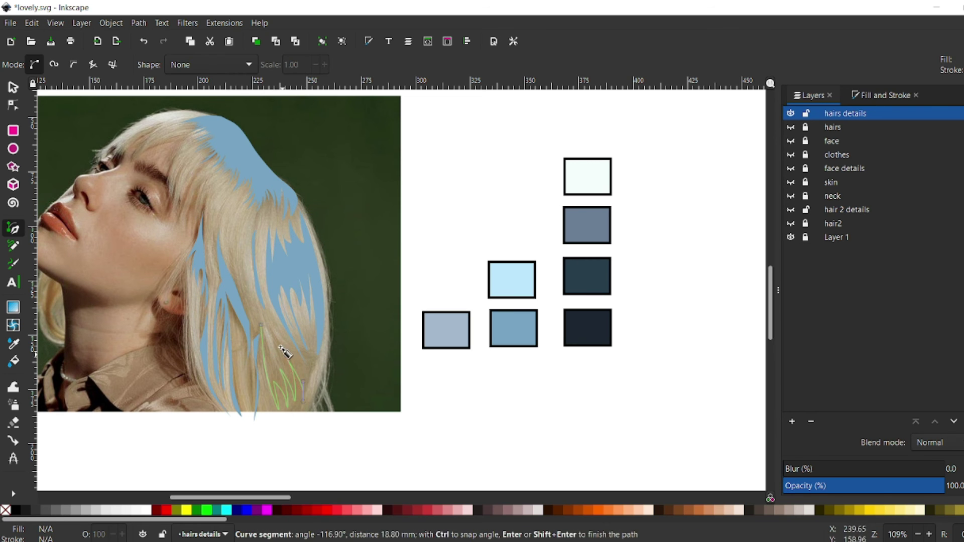
{"action": "left_click", "coordinate": [264, 317]}
{"action": "key", "text": "d"}
{"action": "left_click", "coordinate": [513, 328]}
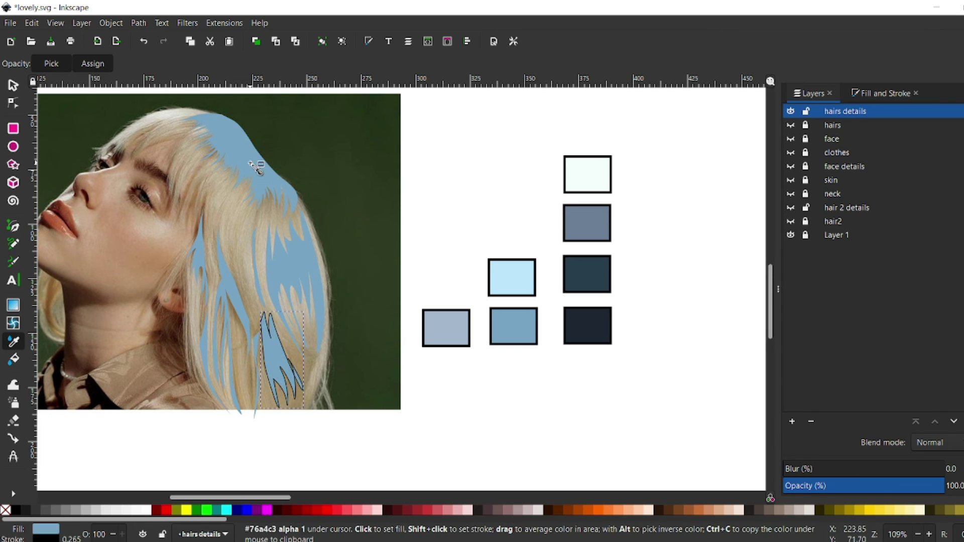
{"action": "left_click", "coordinate": [790, 125]}
Trace a curved strand along the fringe and fill it medium blue
{"action": "left_click", "coordinate": [790, 125]}
{"action": "key", "text": "b"}
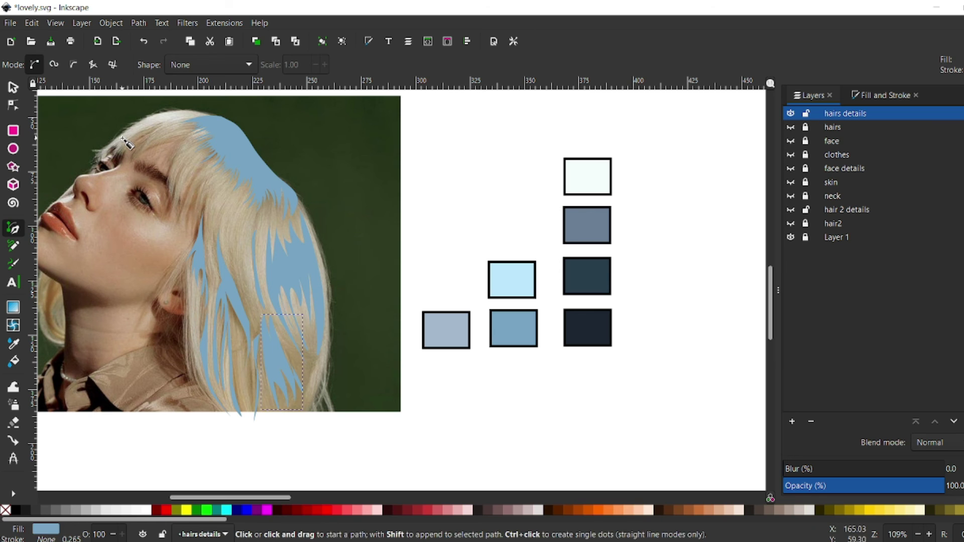
{"action": "left_click_drag", "start_coordinate": [122, 138], "coordinate": [165, 115]}
{"action": "key", "text": "Return"}
{"action": "key", "text": "d"}
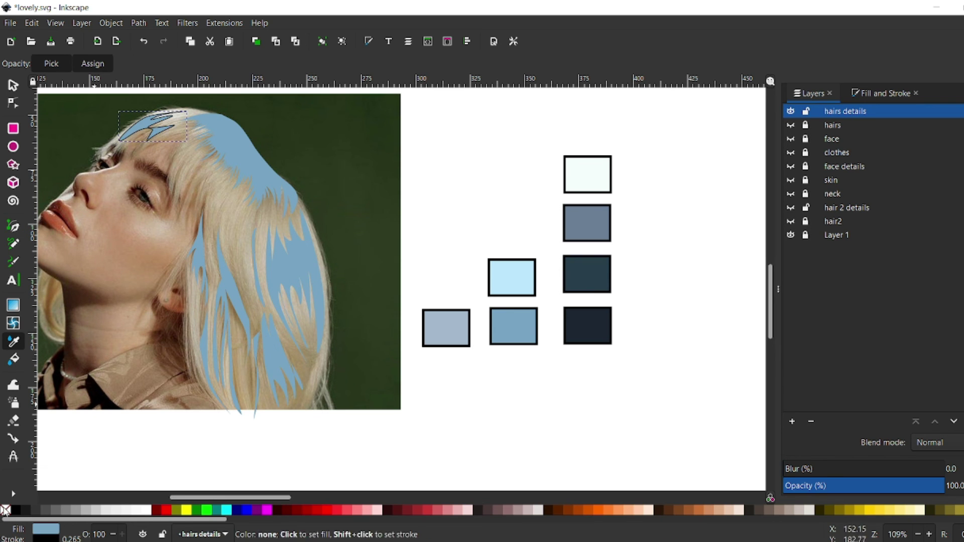
{"action": "left_click", "coordinate": [791, 125]}
{"action": "key", "text": "s"}
Show all layers to review the strands, discarding an unfinished path
{"action": "left_click", "coordinate": [791, 139]}
{"action": "scroll", "coordinate": [456, 455], "scroll_direction": "up", "scroll_amount": 2}
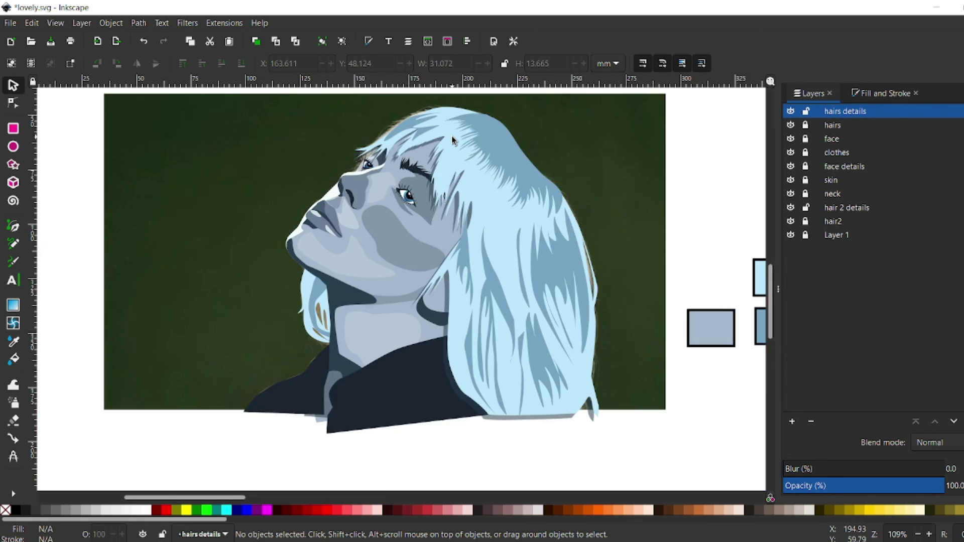
{"action": "key", "text": "b"}
{"action": "scroll", "coordinate": [494, 232], "scroll_direction": "up", "scroll_amount": 3}
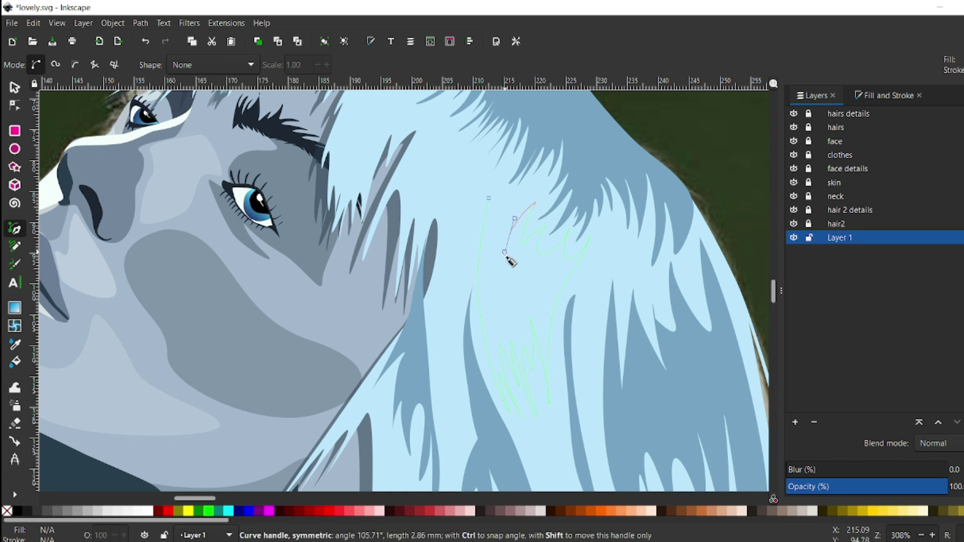
{"action": "key", "text": "Escape"}
{"action": "key", "text": "d"}
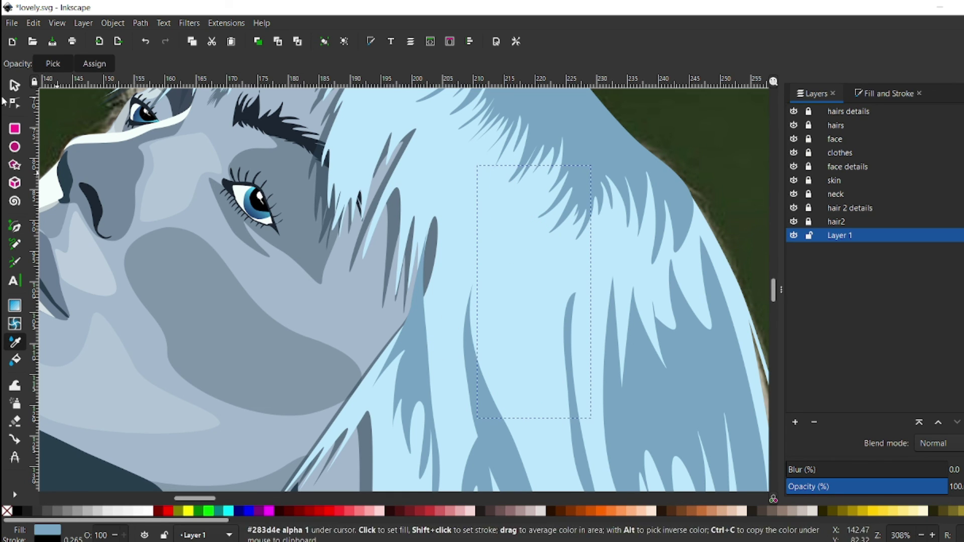
{"action": "key", "text": "s"}
{"action": "left_click", "coordinate": [540, 303]}
{"action": "key", "text": "minus"}
{"action": "key", "text": "minus"}
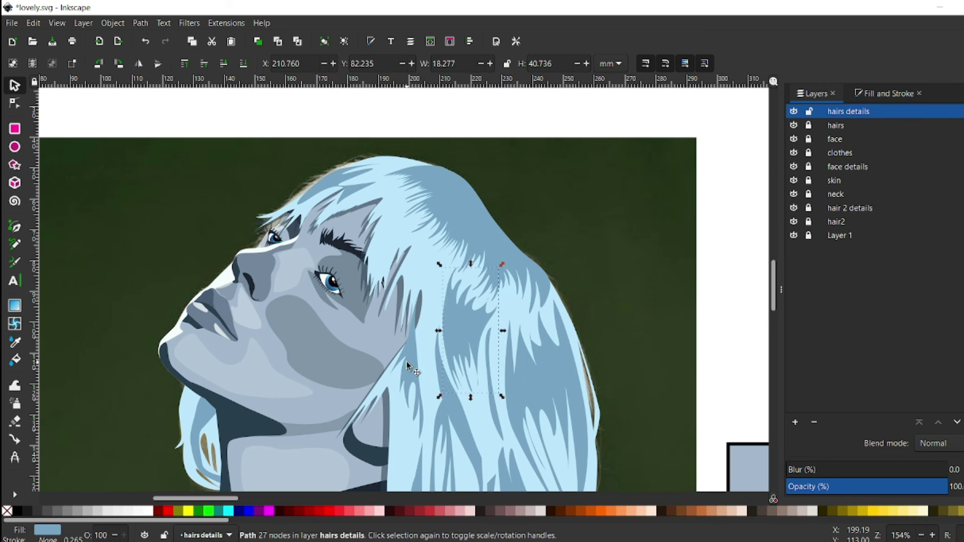
{"action": "left_click", "coordinate": [666, 309]}
{"action": "scroll", "coordinate": [692, 308], "scroll_direction": "down", "scroll_amount": 3}
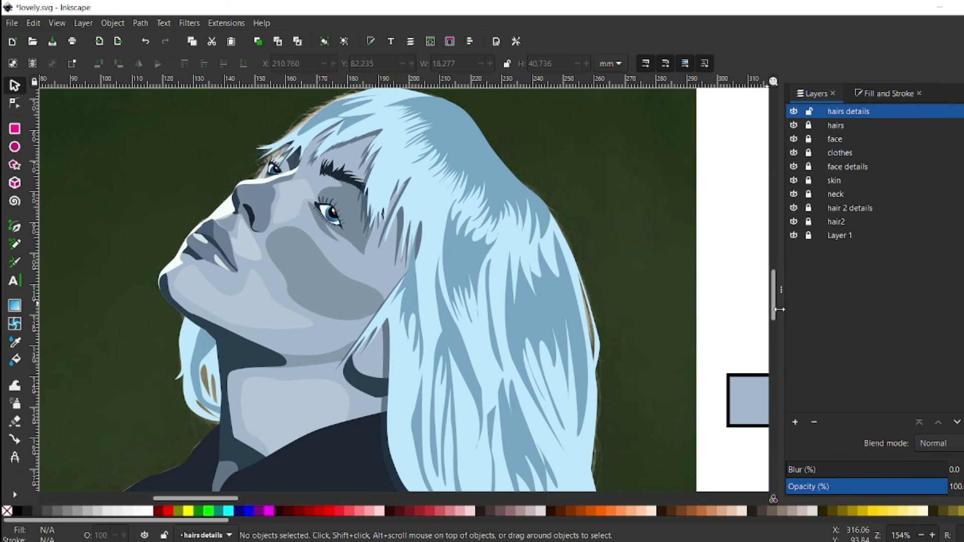
Hide the skin and draw a small dark shape on the earlobe in face details
{"action": "left_click", "coordinate": [793, 181]}
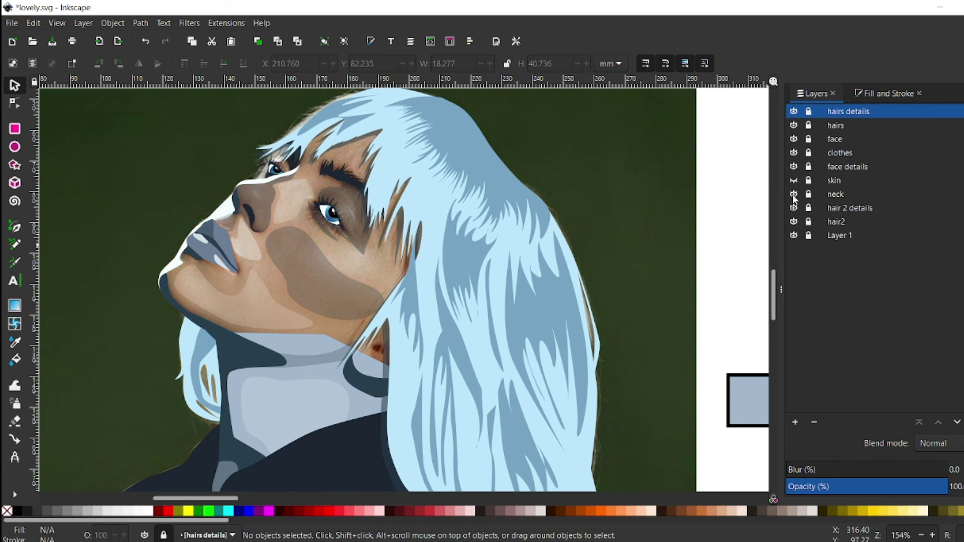
{"action": "left_click", "coordinate": [848, 166]}
{"action": "key", "text": "b"}
{"action": "left_click", "coordinate": [375, 347]}
{"action": "left_click", "coordinate": [404, 346]}
{"action": "key", "text": "d"}
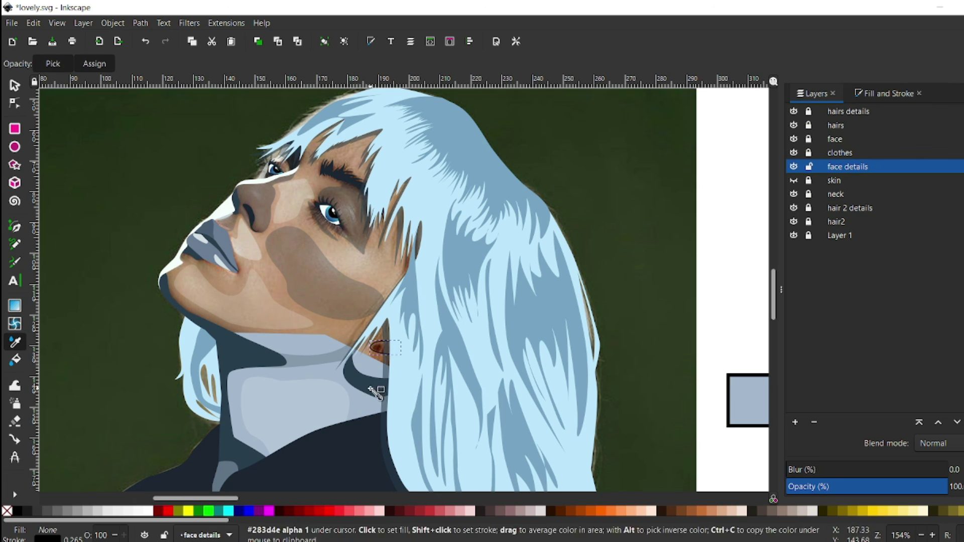
{"action": "left_click", "coordinate": [14, 85]}
Draw a small round earring circle and nudge it onto the earlobe
{"action": "key", "text": "d"}
{"action": "left_click", "coordinate": [793, 194]}
{"action": "key", "text": "e"}
{"action": "left_click_drag", "start_coordinate": [378, 378], "coordinate": [369, 369]}
{"action": "key", "text": "s"}
{"action": "left_click", "coordinate": [793, 180]}
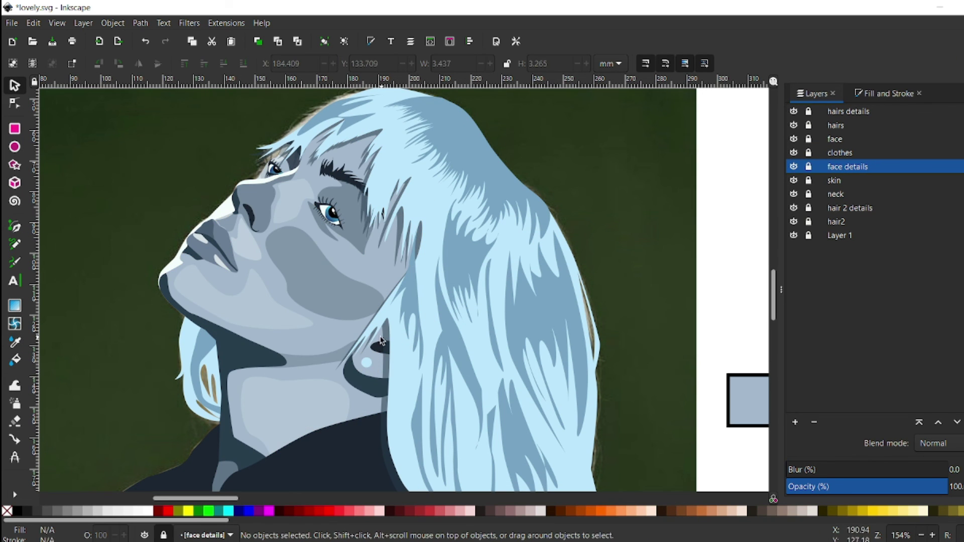
{"action": "left_click", "coordinate": [369, 367]}
{"action": "key", "text": "d"}
{"action": "key", "text": "d"}
{"action": "left_click_drag", "start_coordinate": [369, 367], "coordinate": [368, 366]}
{"action": "left_click", "coordinate": [728, 329]}
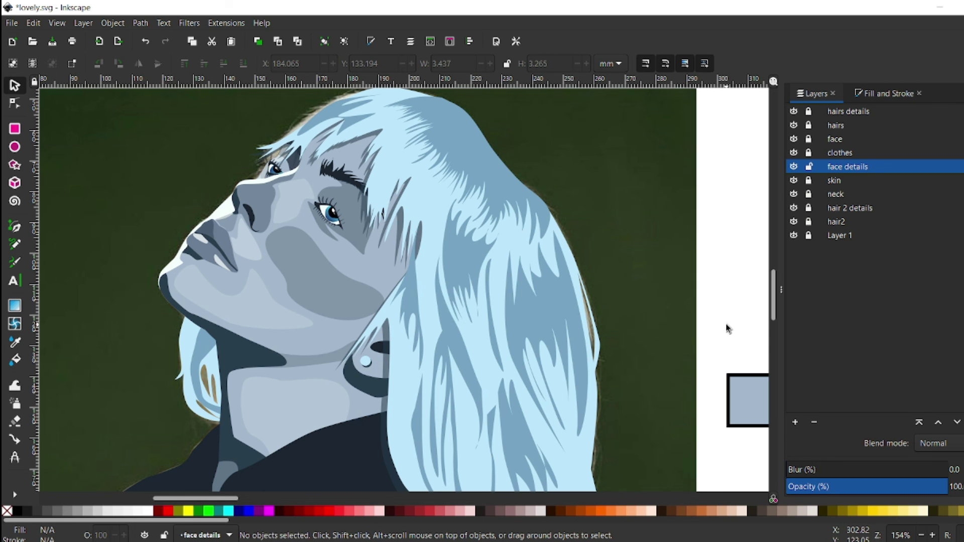
Add a new 'clothes details' layer above the clothes layer
{"action": "left_click_drag", "start_coordinate": [793, 111], "coordinate": [793, 221]}
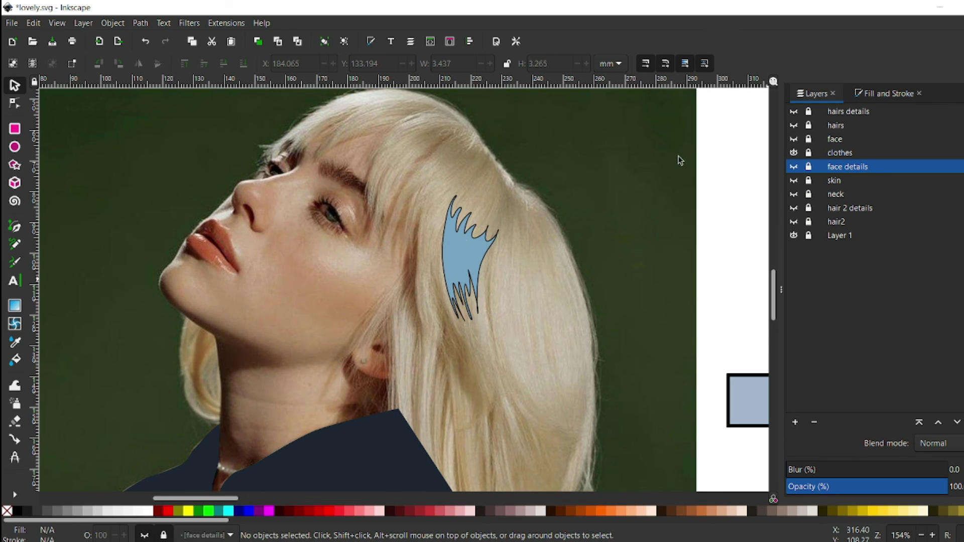
{"action": "left_click", "coordinate": [808, 235]}
{"action": "left_click", "coordinate": [839, 153]}
{"action": "left_click", "coordinate": [795, 423]}
{"action": "type", "text": "clothes details"}
{"action": "left_click", "coordinate": [559, 321]}
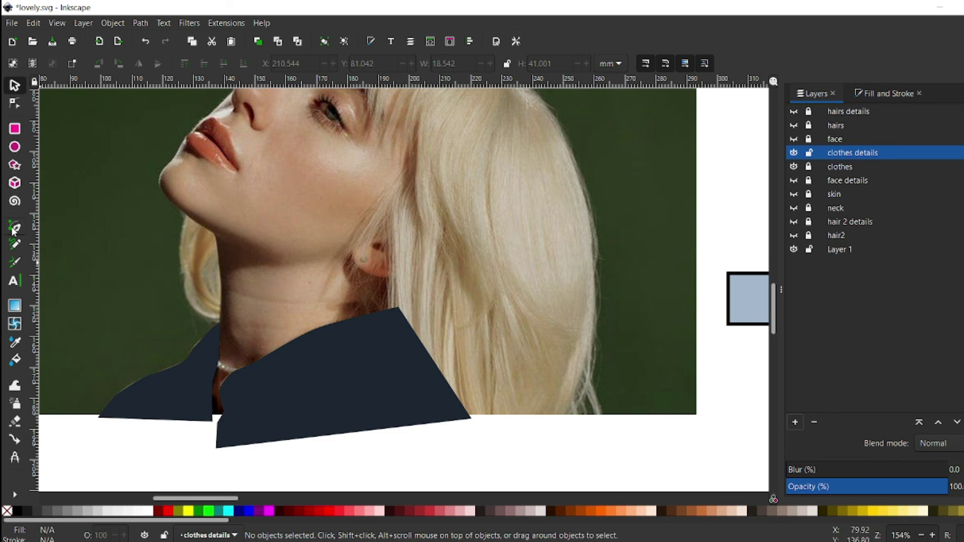
Remove a collar path drawn on the wrong layer and make clothes details current
{"action": "left_click", "coordinate": [793, 168]}
{"action": "key", "text": "b"}
{"action": "left_click", "coordinate": [336, 325]}
{"action": "left_click", "coordinate": [376, 369]}
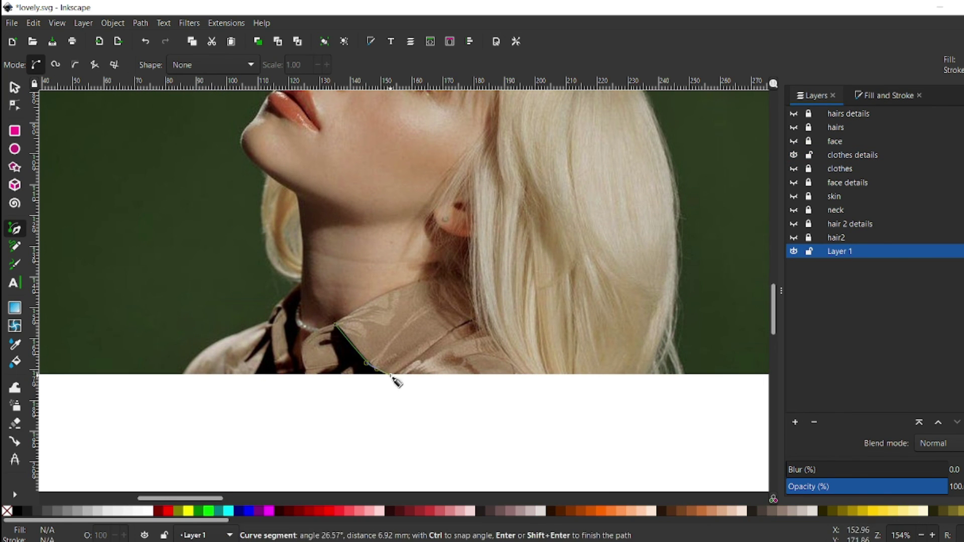
{"action": "key", "text": "d"}
{"action": "left_click", "coordinate": [793, 167]}
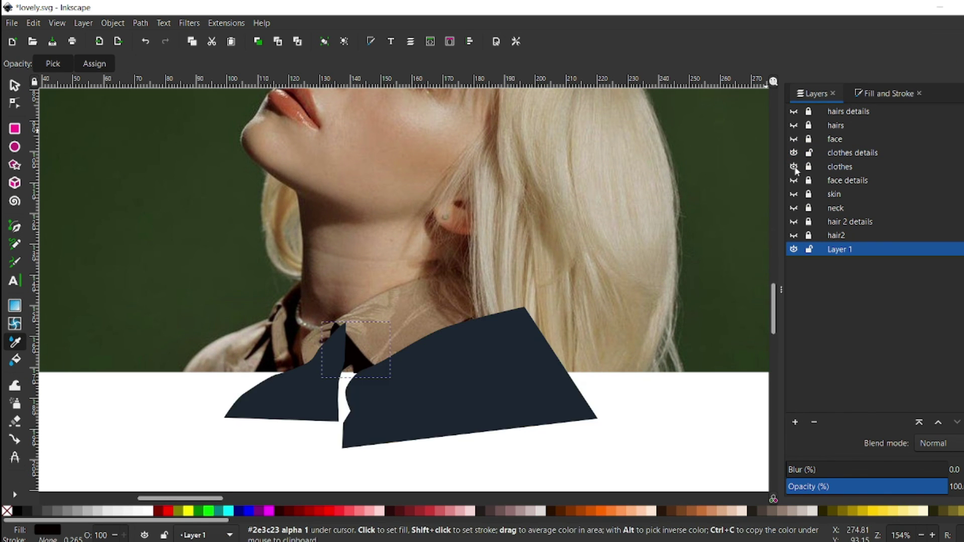
{"action": "scroll", "coordinate": [401, 251], "scroll_direction": "up", "scroll_amount": 2}
{"action": "key", "text": "s"}
{"action": "left_click", "coordinate": [808, 249]}
{"action": "left_click", "coordinate": [836, 155]}
Draw black collar-shadow and neck-shadow shapes
{"action": "key", "text": "b"}
{"action": "left_click", "coordinate": [379, 369]}
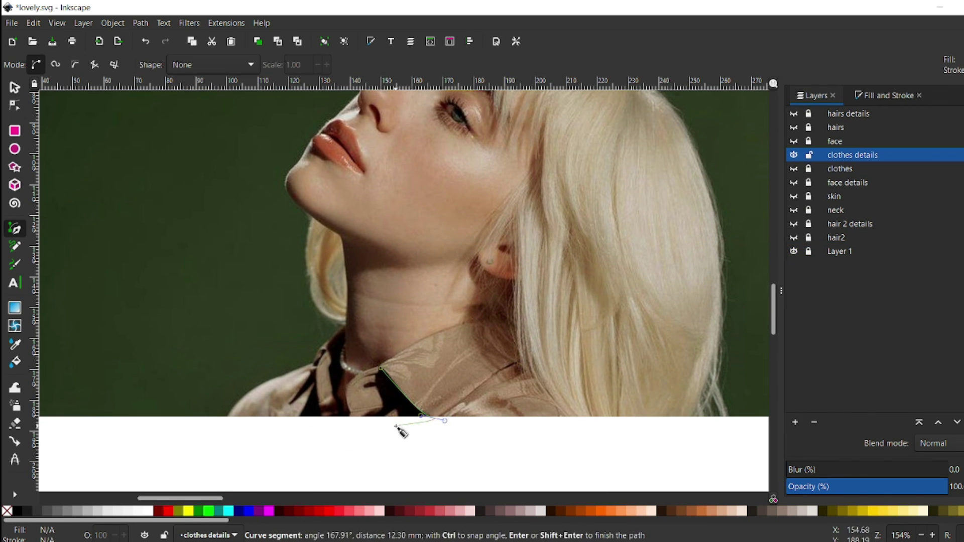
{"action": "key", "text": "Return"}
{"action": "key", "text": "d"}
{"action": "left_click", "coordinate": [336, 371]}
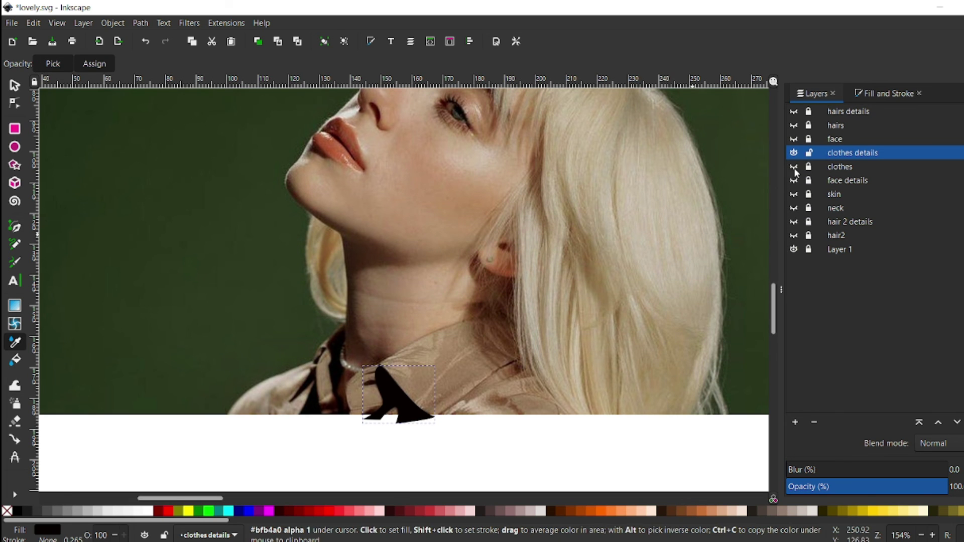
{"action": "key", "text": "b"}
{"action": "left_click", "coordinate": [346, 326]}
{"action": "left_click", "coordinate": [329, 340]}
{"action": "left_click", "coordinate": [347, 326]}
{"action": "key", "text": "d"}
{"action": "left_click", "coordinate": [336, 382]}
Add a black collar shadow near the hem and a thin black sliver
{"action": "key", "text": "b"}
{"action": "left_click", "coordinate": [289, 404]}
{"action": "left_click", "coordinate": [289, 405]}
{"action": "key", "text": "d"}
{"action": "left_click", "coordinate": [318, 402]}
{"action": "key", "text": "b"}
{"action": "scroll", "coordinate": [331, 320], "scroll_direction": "up", "scroll_amount": 2}
{"action": "left_click", "coordinate": [303, 416]}
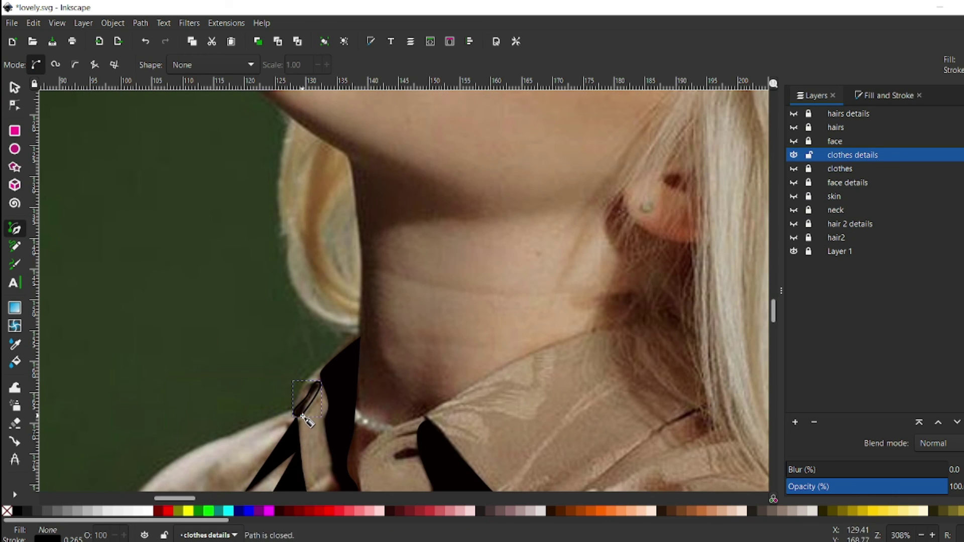
{"action": "key", "text": "d"}
{"action": "scroll", "coordinate": [303, 416], "scroll_direction": "down", "scroll_amount": 2}
{"action": "key", "text": "s"}
Check the shadows against the navy clothes, then draw a thin crease across the collar
{"action": "left_click", "coordinate": [833, 169]}
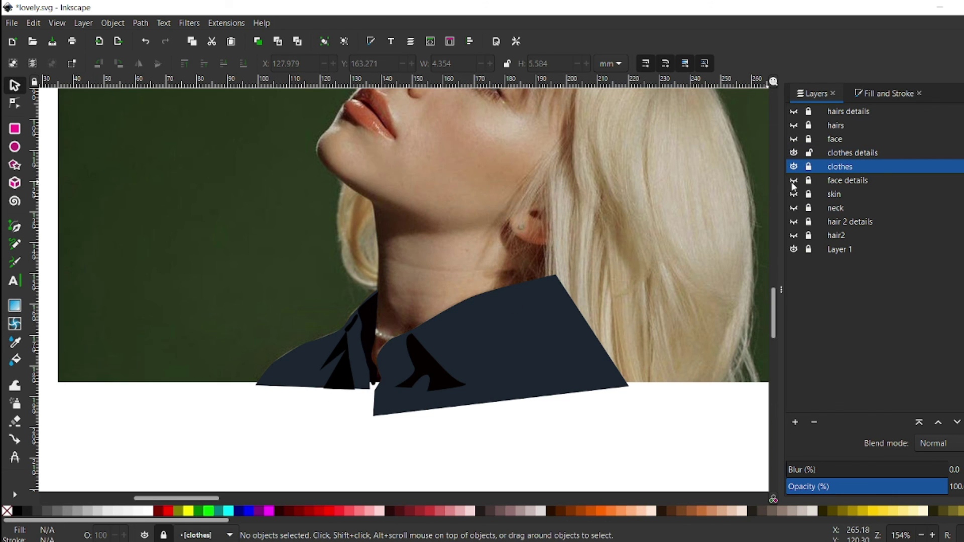
{"action": "left_click", "coordinate": [794, 166]}
{"action": "key", "text": "b"}
{"action": "left_click_drag", "start_coordinate": [472, 386], "coordinate": [572, 323]}
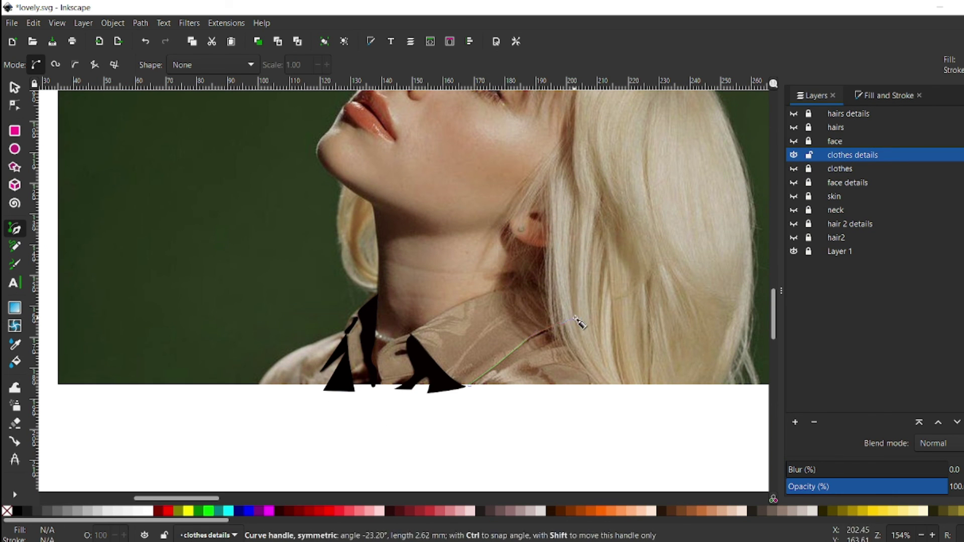
{"action": "left_click", "coordinate": [477, 386]}
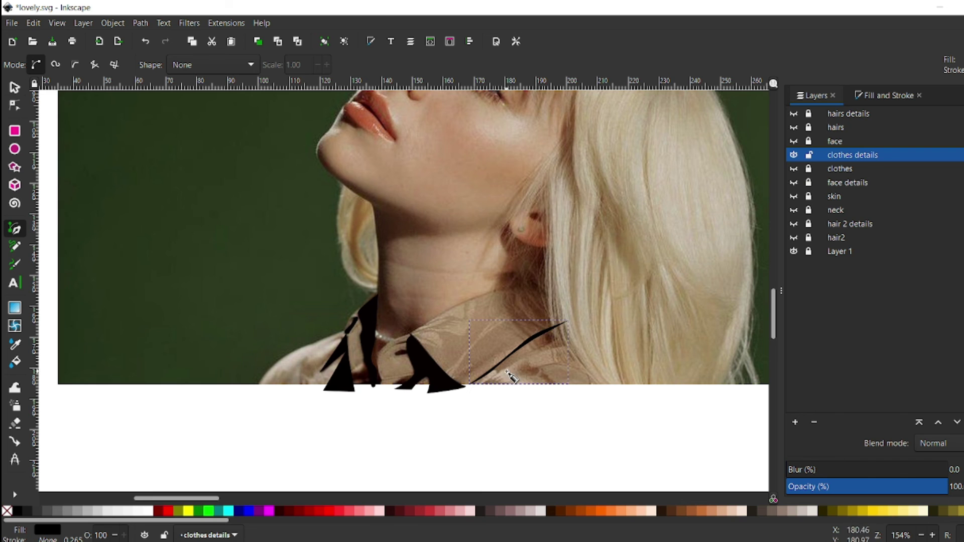
{"action": "key", "text": "n"}
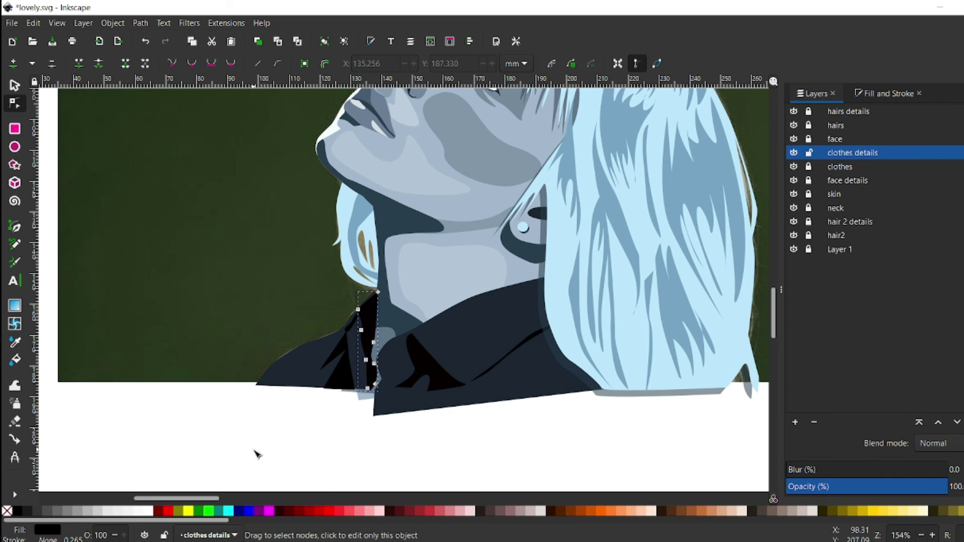
{"action": "scroll", "coordinate": [422, 337], "scroll_direction": "up", "scroll_amount": 2}
{"action": "left_click", "coordinate": [420, 338]}
{"action": "left_click", "coordinate": [326, 261]}
{"action": "scroll", "coordinate": [309, 286], "scroll_direction": "down", "scroll_amount": 2}
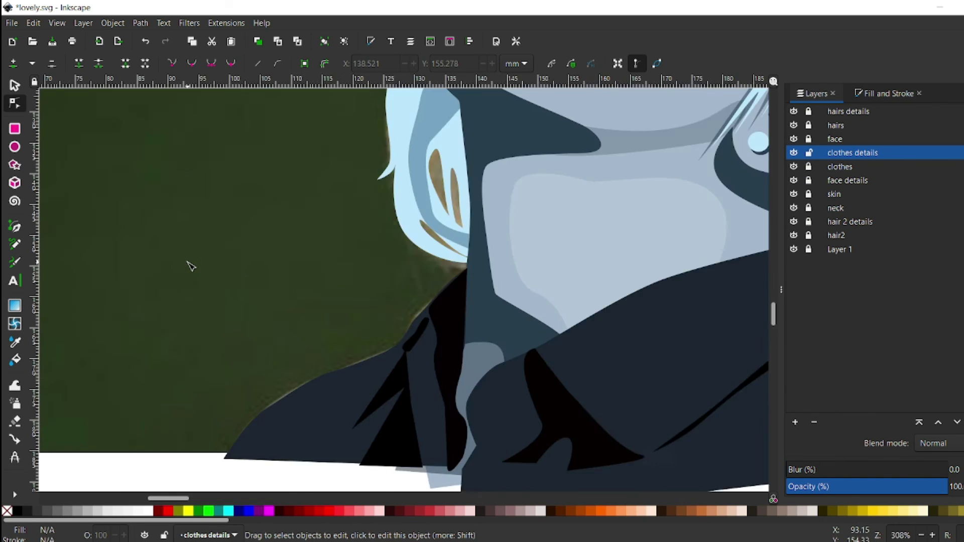
{"action": "left_click_drag", "start_coordinate": [312, 498], "coordinate": [192, 498]}
{"action": "left_click_drag", "start_coordinate": [773, 326], "coordinate": [774, 304]}
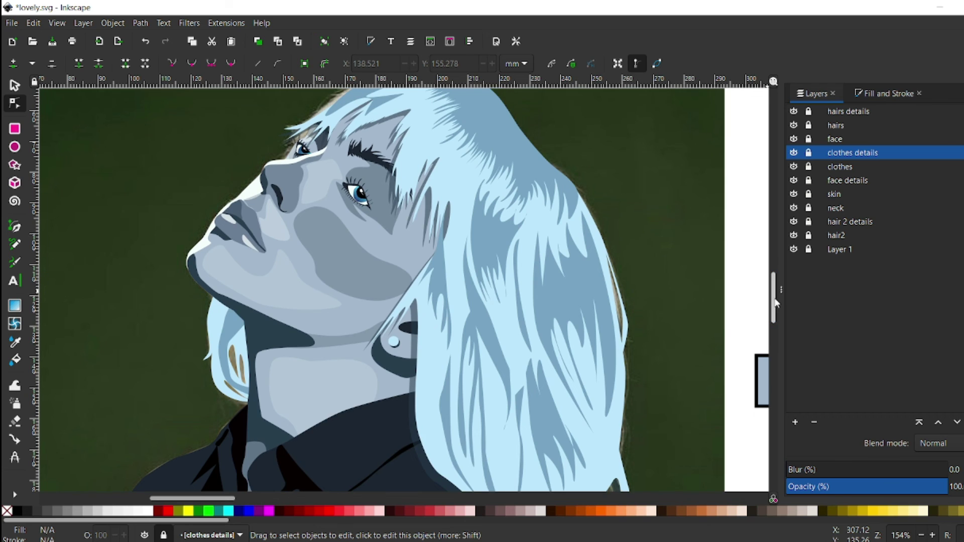